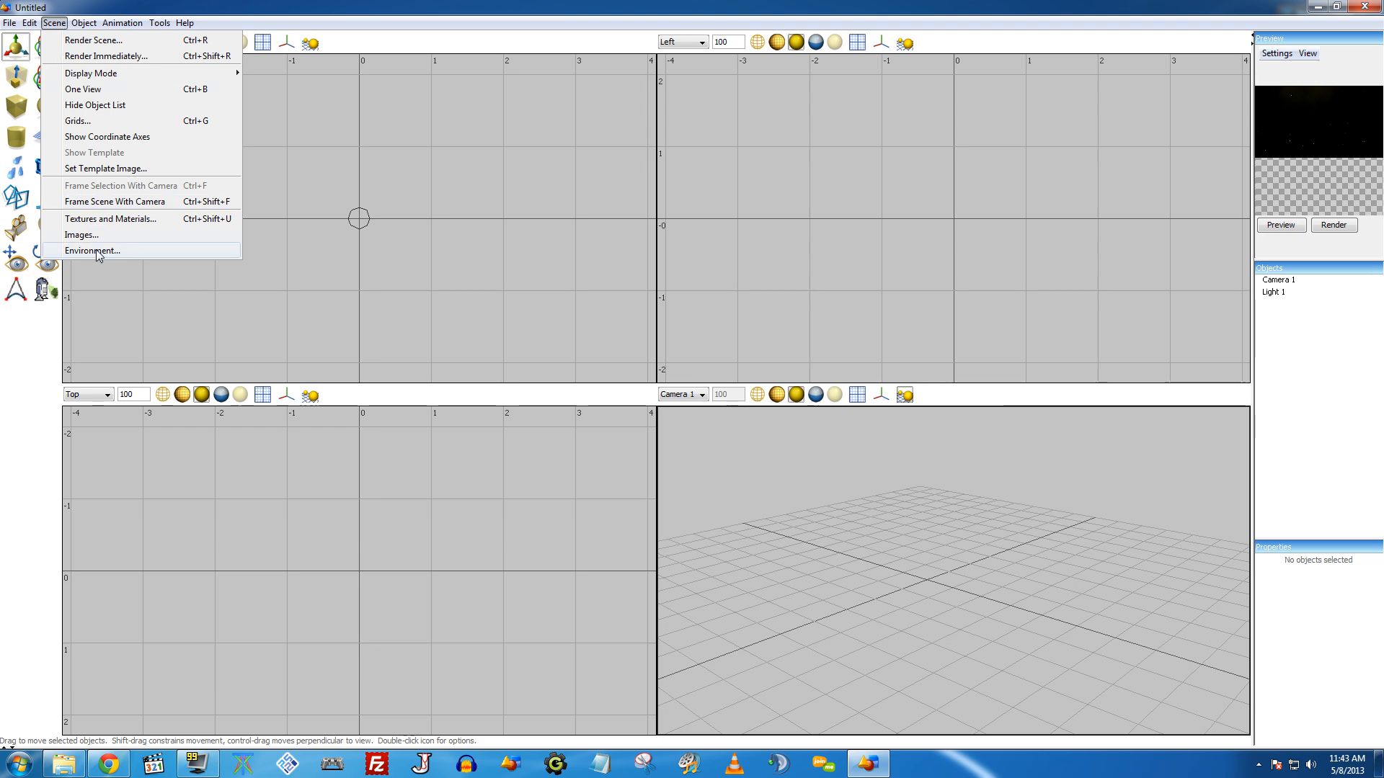
# Step: Open the environment's Stars texture for editing and shift its Linear, Cells and colour modules slightly closer to the Diffuse output
pyautogui.click(92, 250)
pyautogui.click(696, 366)
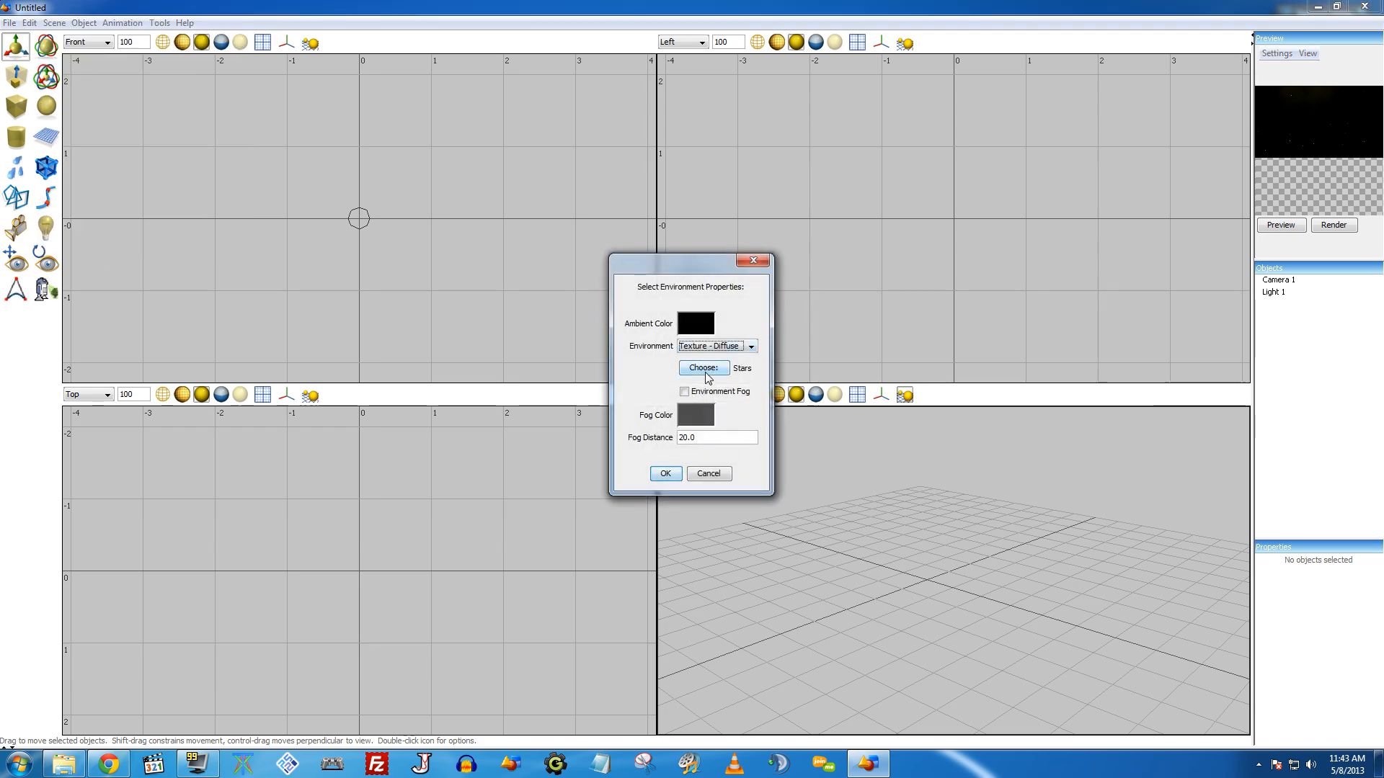
pyautogui.doubleClick(485, 343)
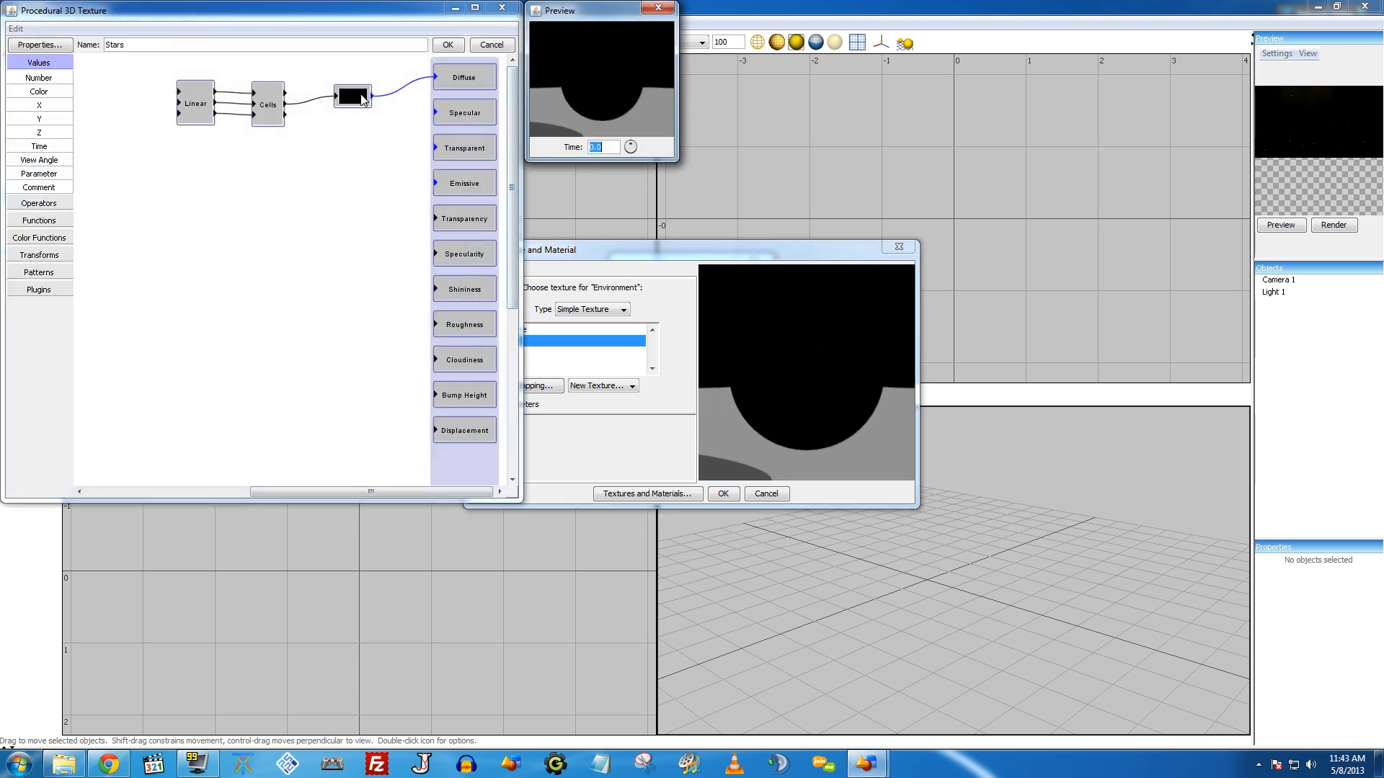
pyautogui.moveTo(360, 99); pyautogui.dragTo(362, 102)
pyautogui.moveTo(277, 105); pyautogui.dragTo(295, 103)
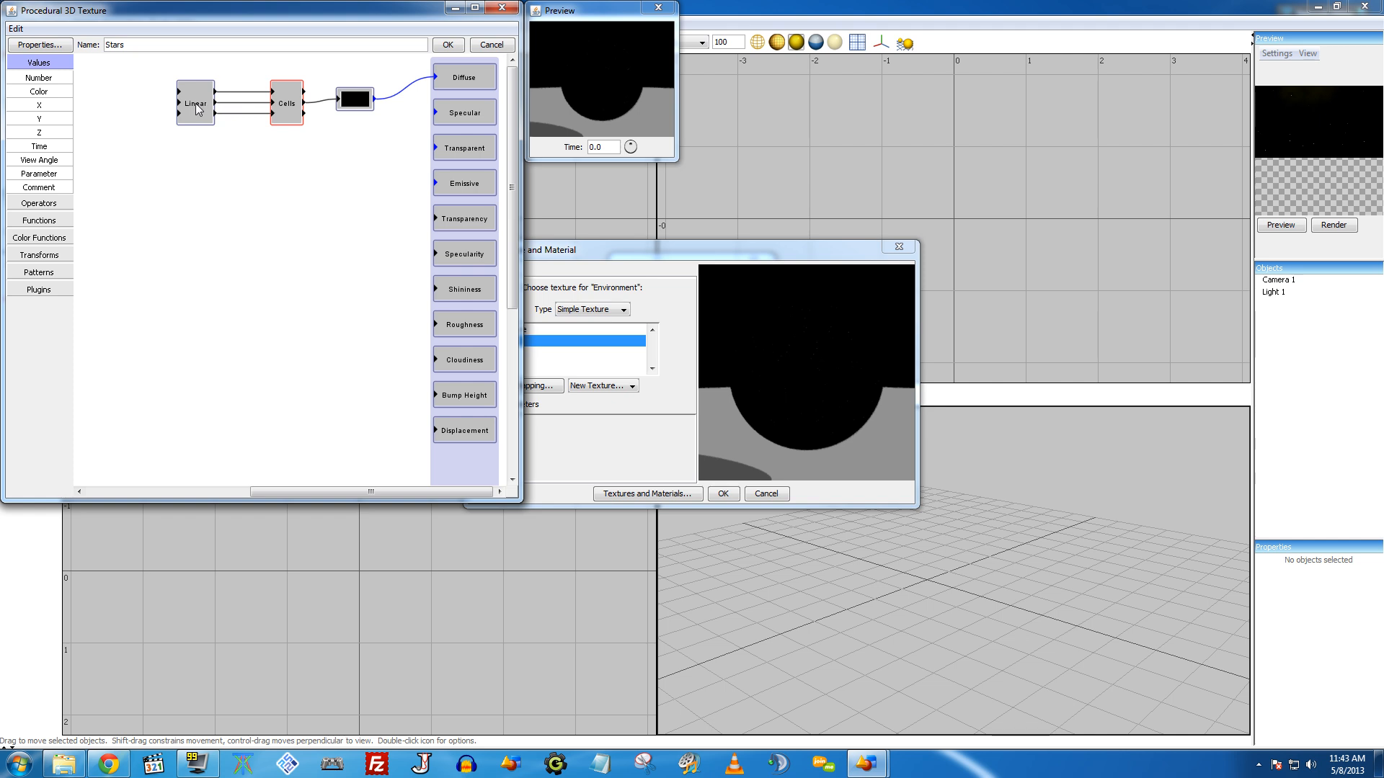
pyautogui.moveTo(197, 109); pyautogui.dragTo(213, 110)
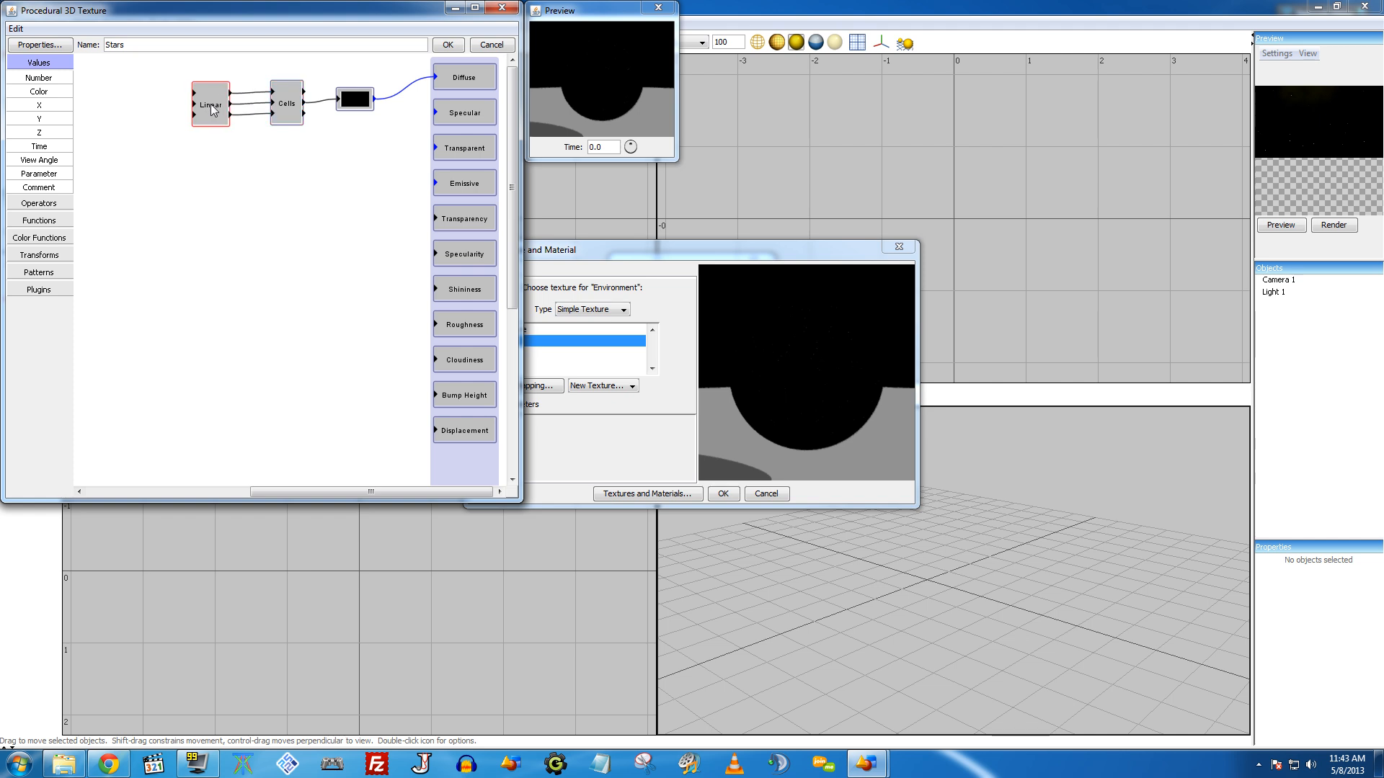
# Step: Examine the Linear module's transform parameters without changing them, and accept the Stars texture and the environment settings
pyautogui.doubleClick(213, 109)
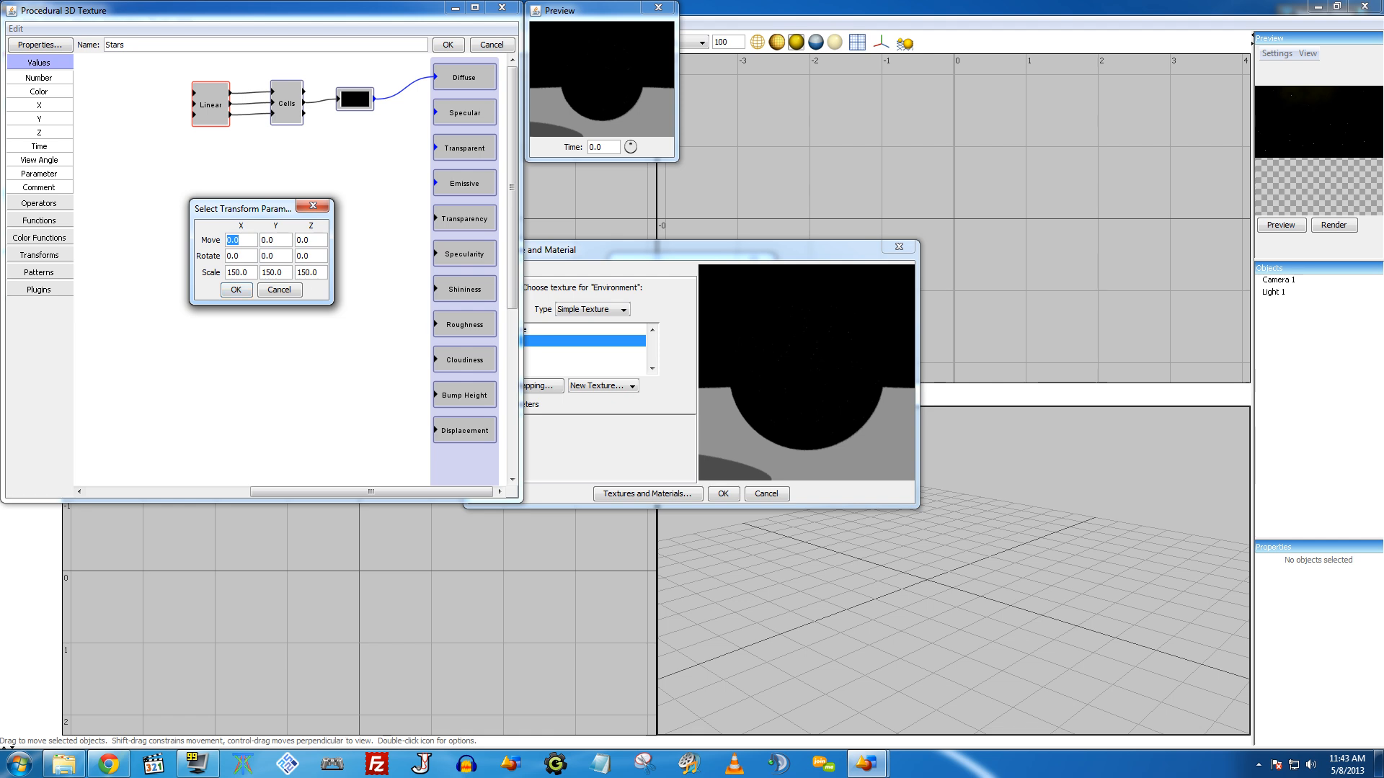
pyautogui.click(278, 290)
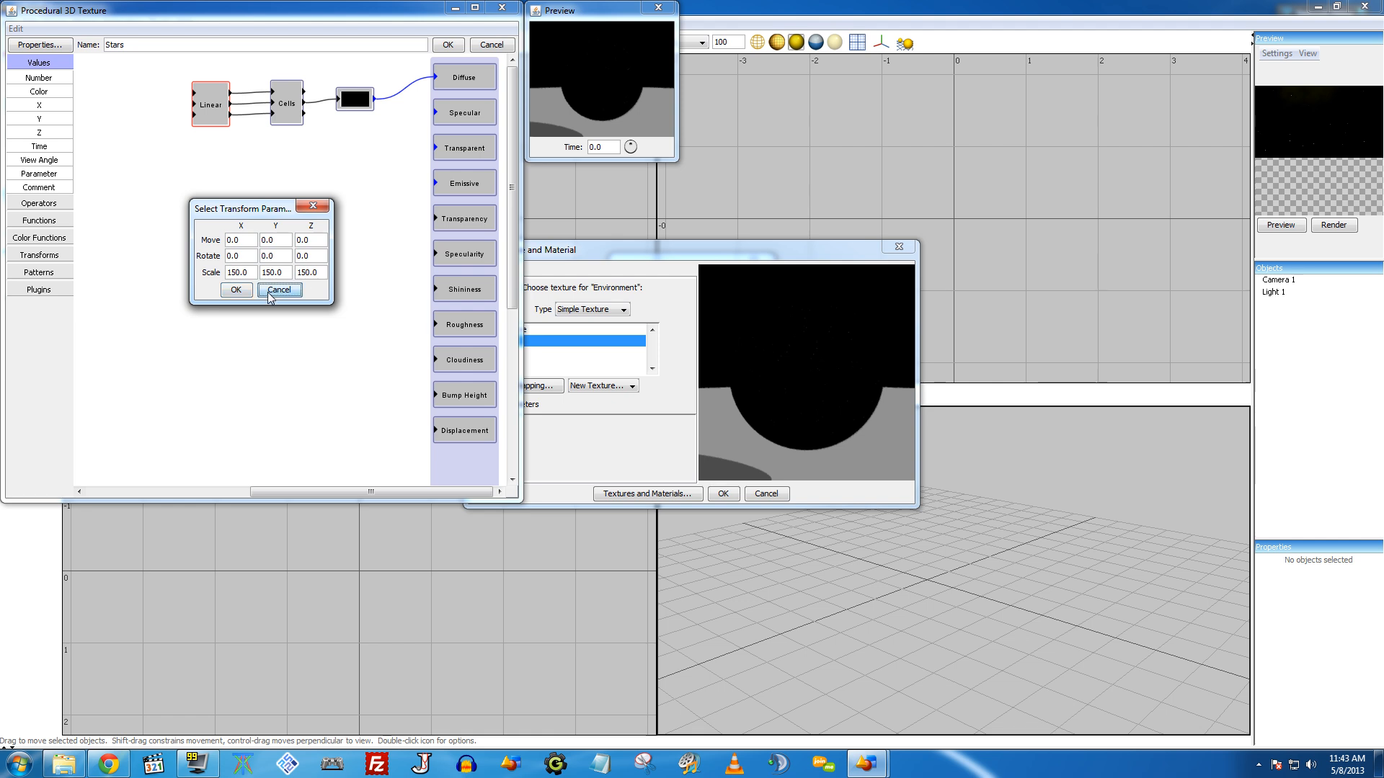
pyautogui.click(457, 50)
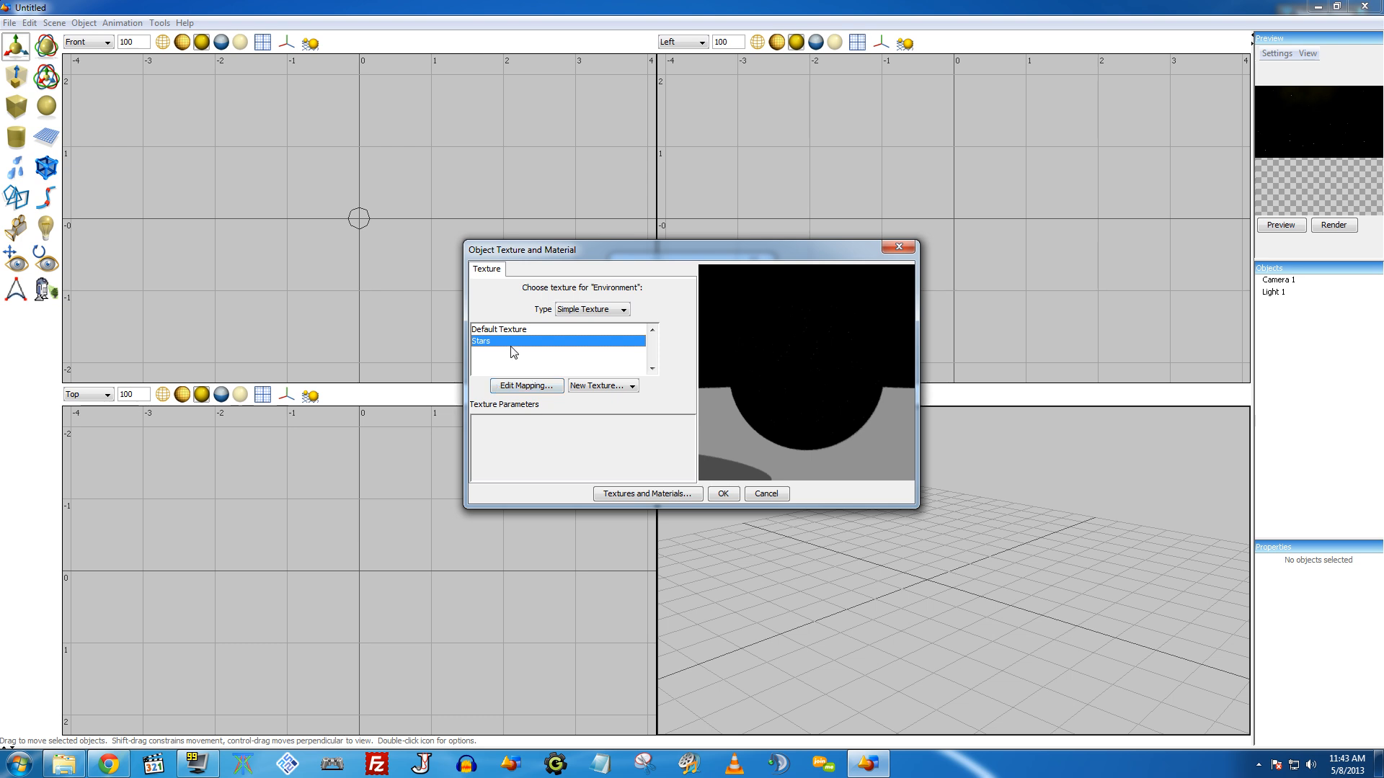
pyautogui.click(723, 493)
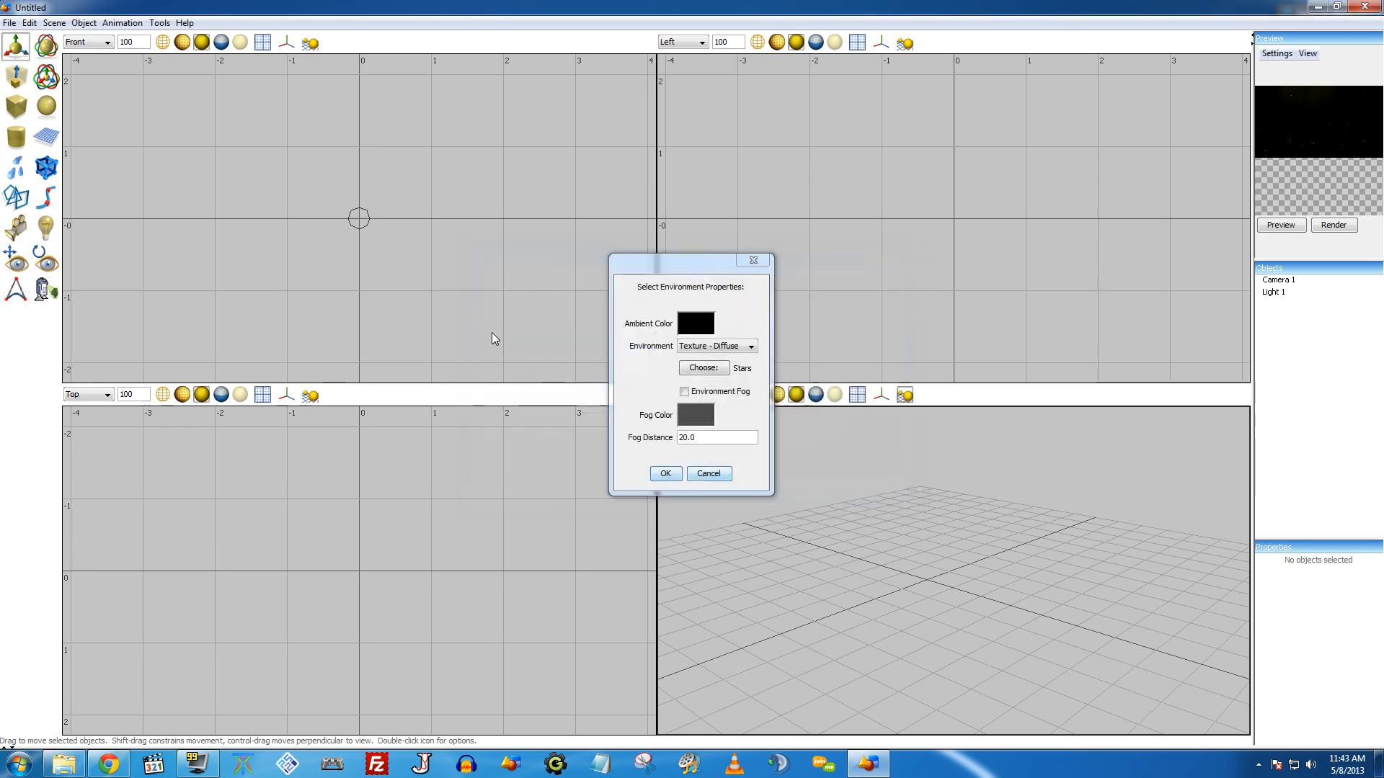
pyautogui.click(666, 473)
# Step: Render the scene immediately to inspect the star background, and close the render window
pyautogui.click(54, 22)
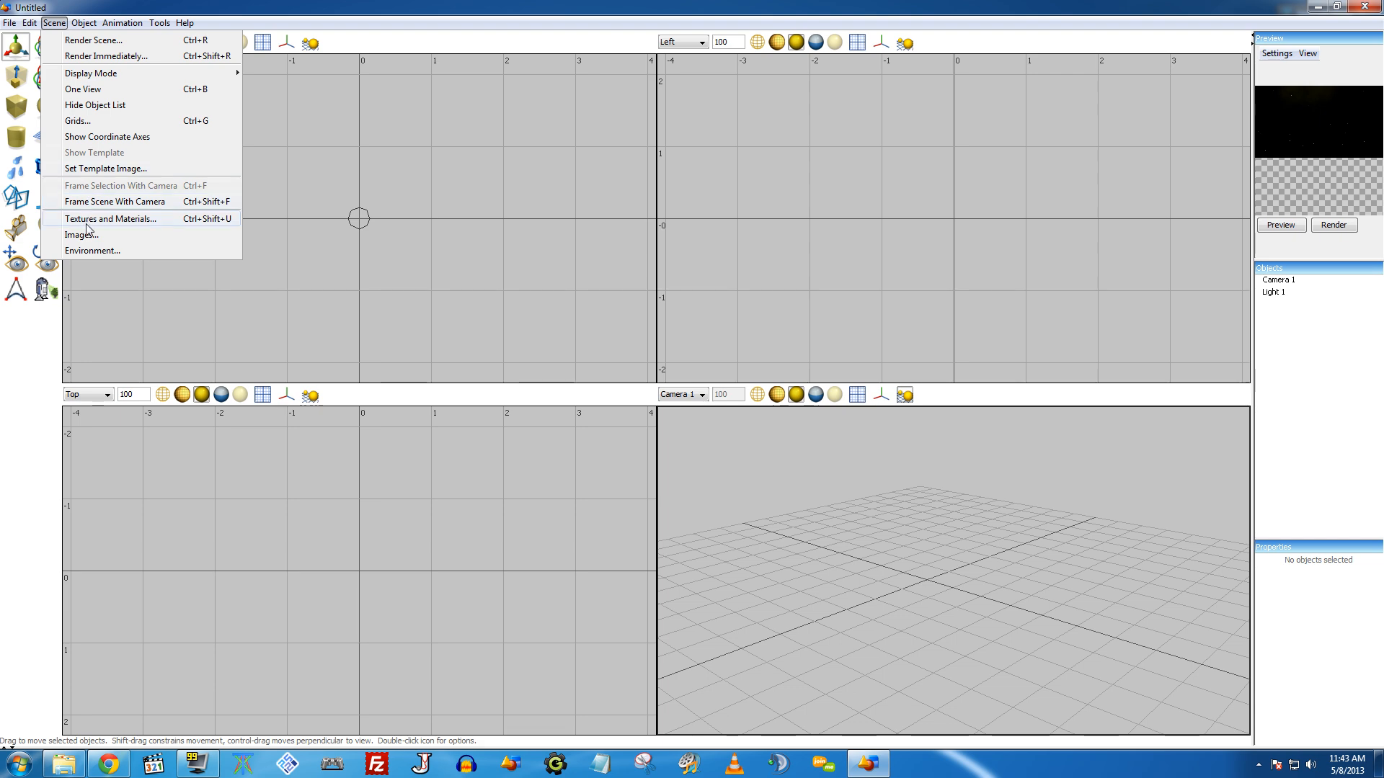
pyautogui.click(72, 56)
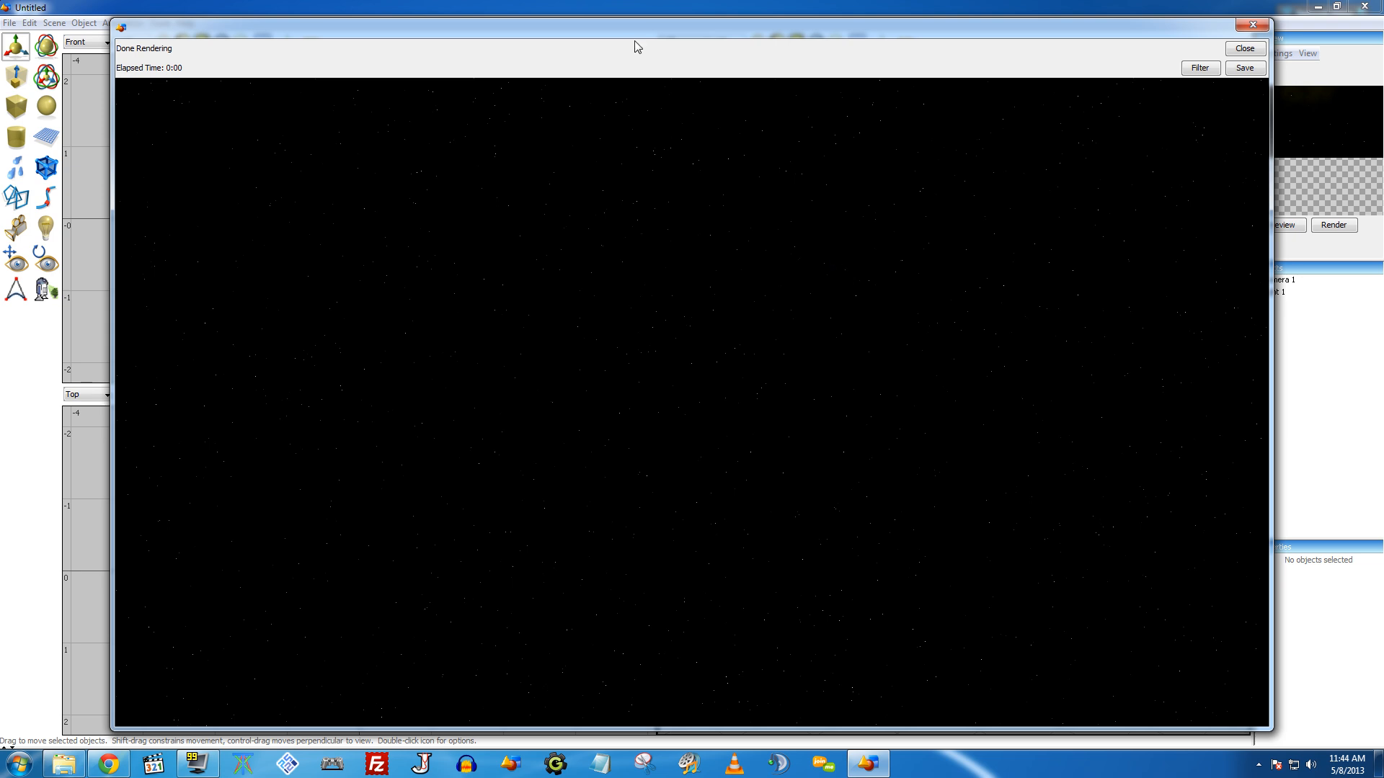
pyautogui.moveTo(625, 31); pyautogui.dragTo(669, 45)
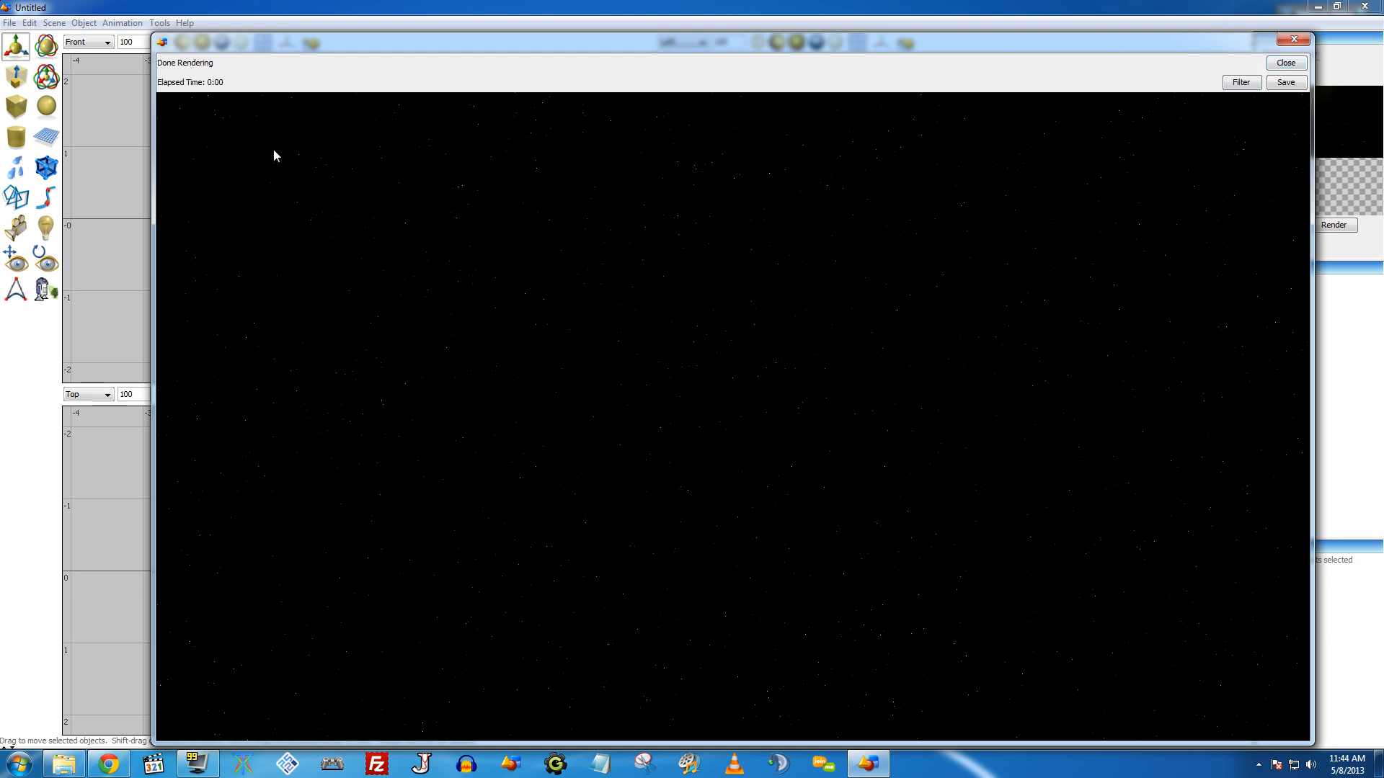
pyautogui.click(1285, 63)
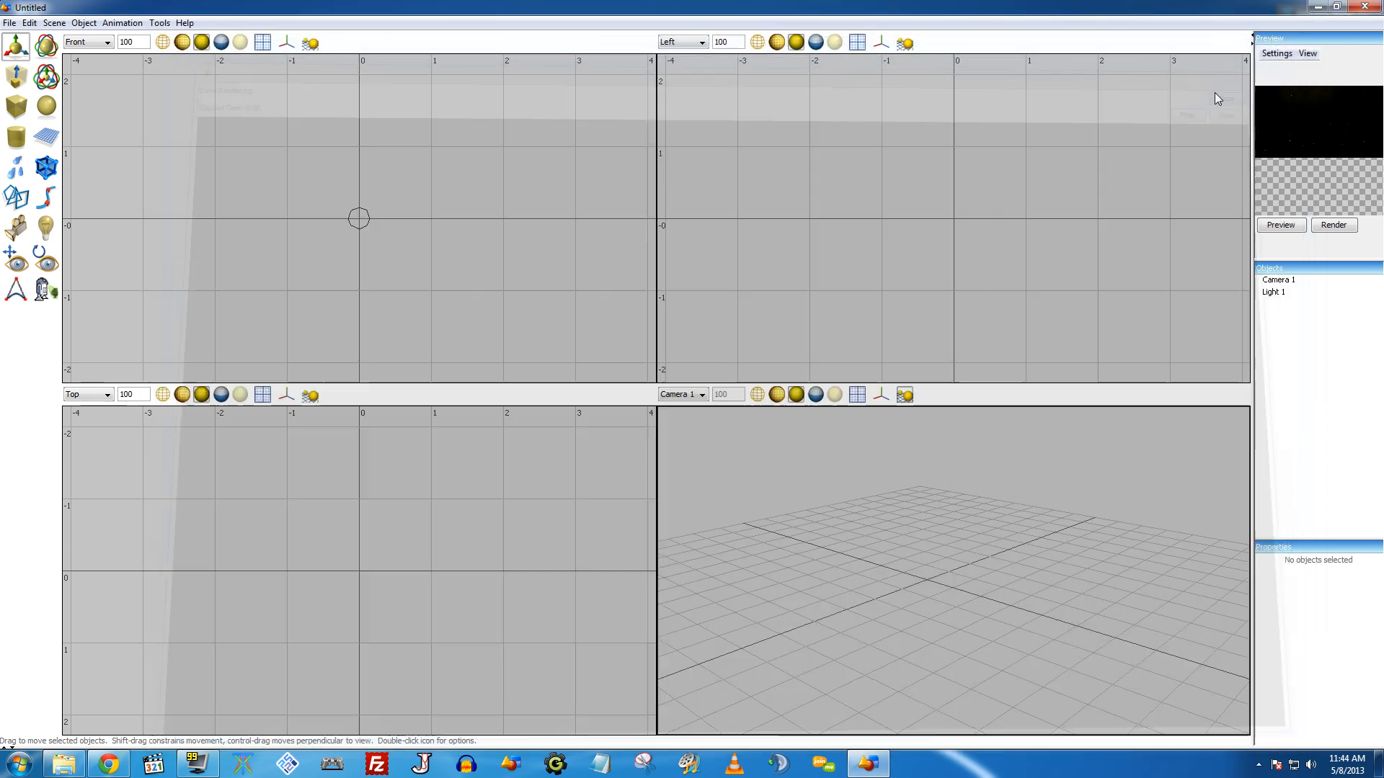
# Step: Create a new Procedural 3D texture, maximize its editor and move the preview clear of the output modules
pyautogui.click(54, 23)
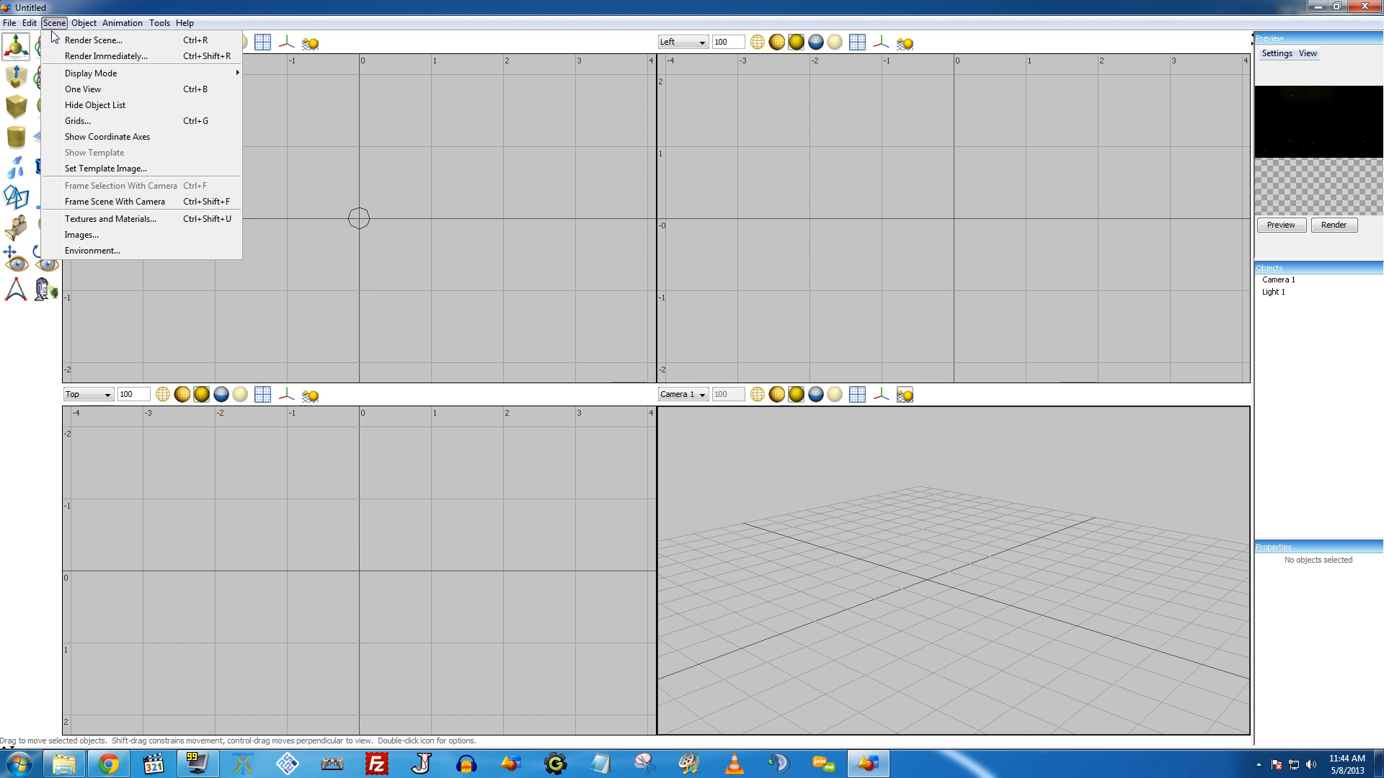
pyautogui.click(95, 220)
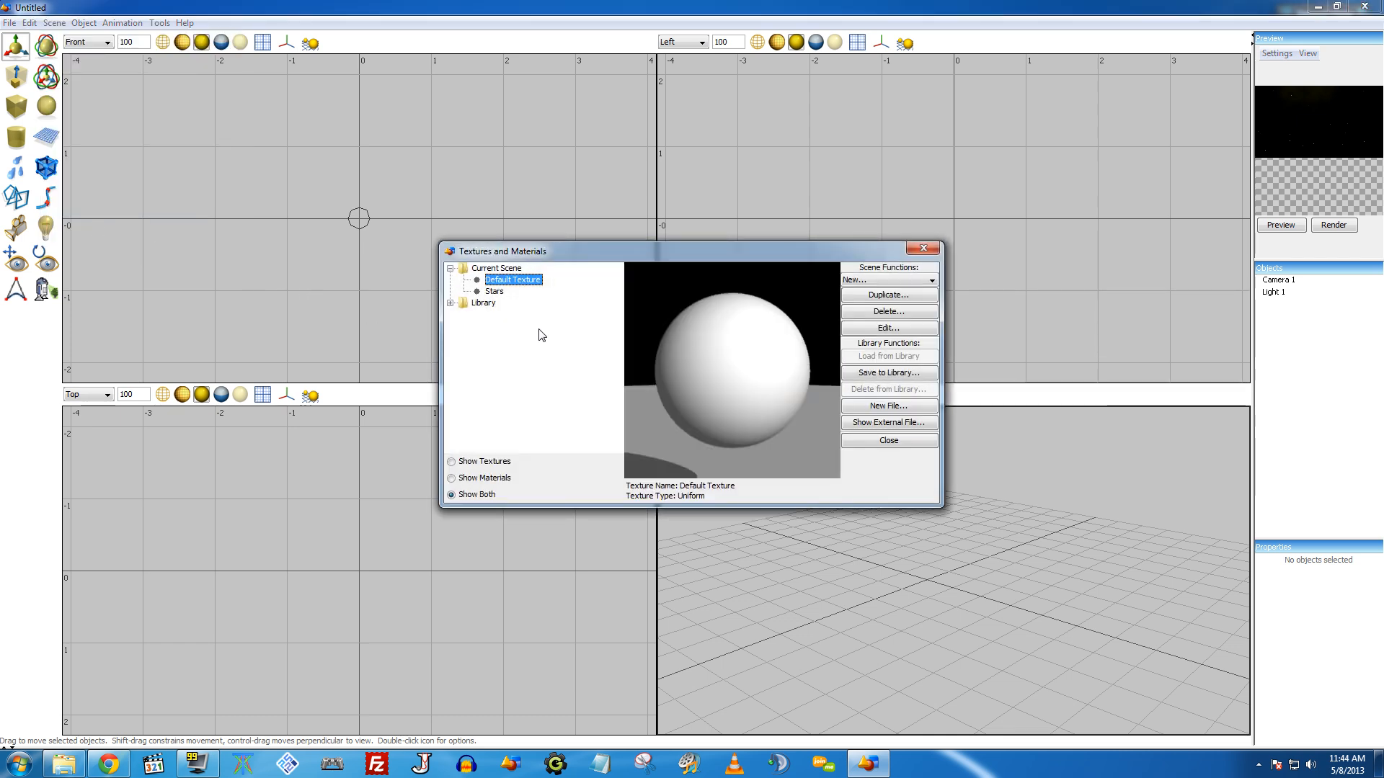
pyautogui.click(893, 281)
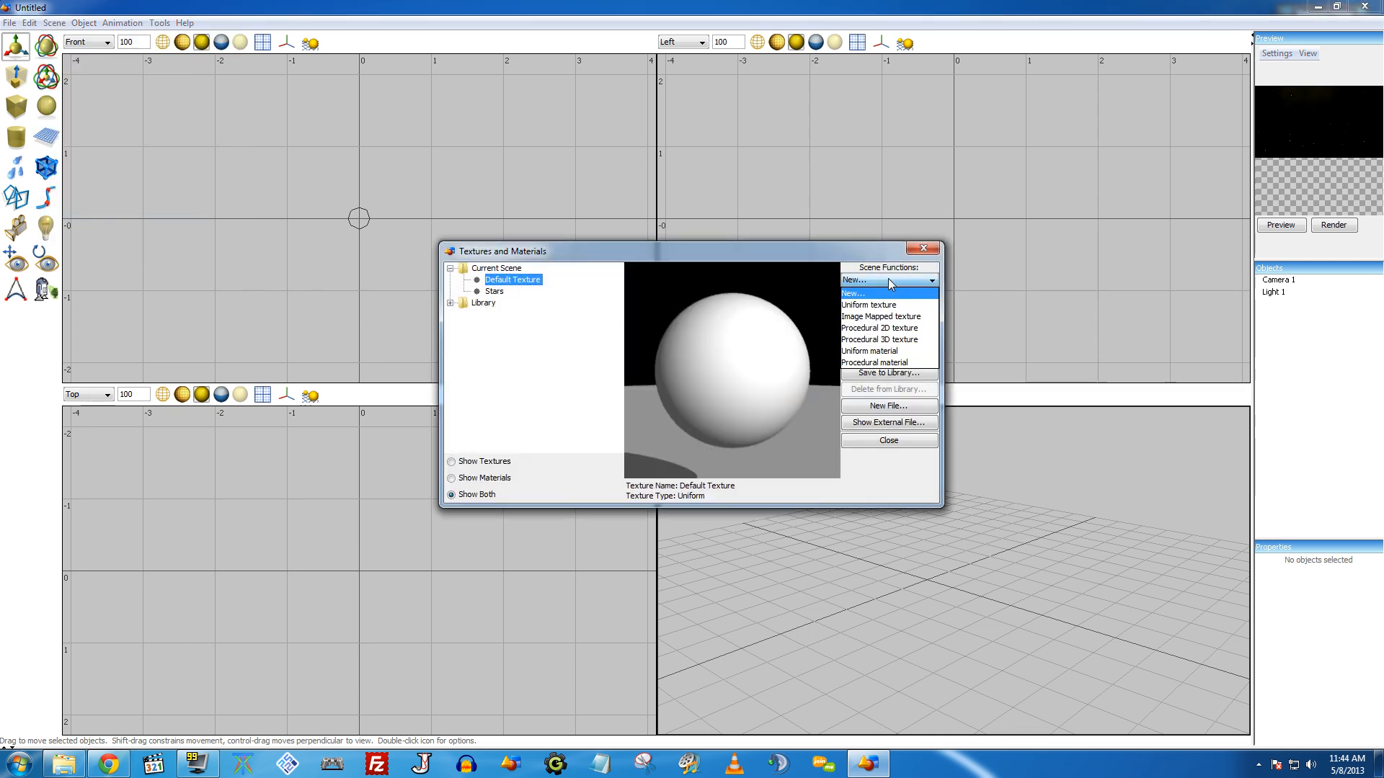
pyautogui.click(884, 341)
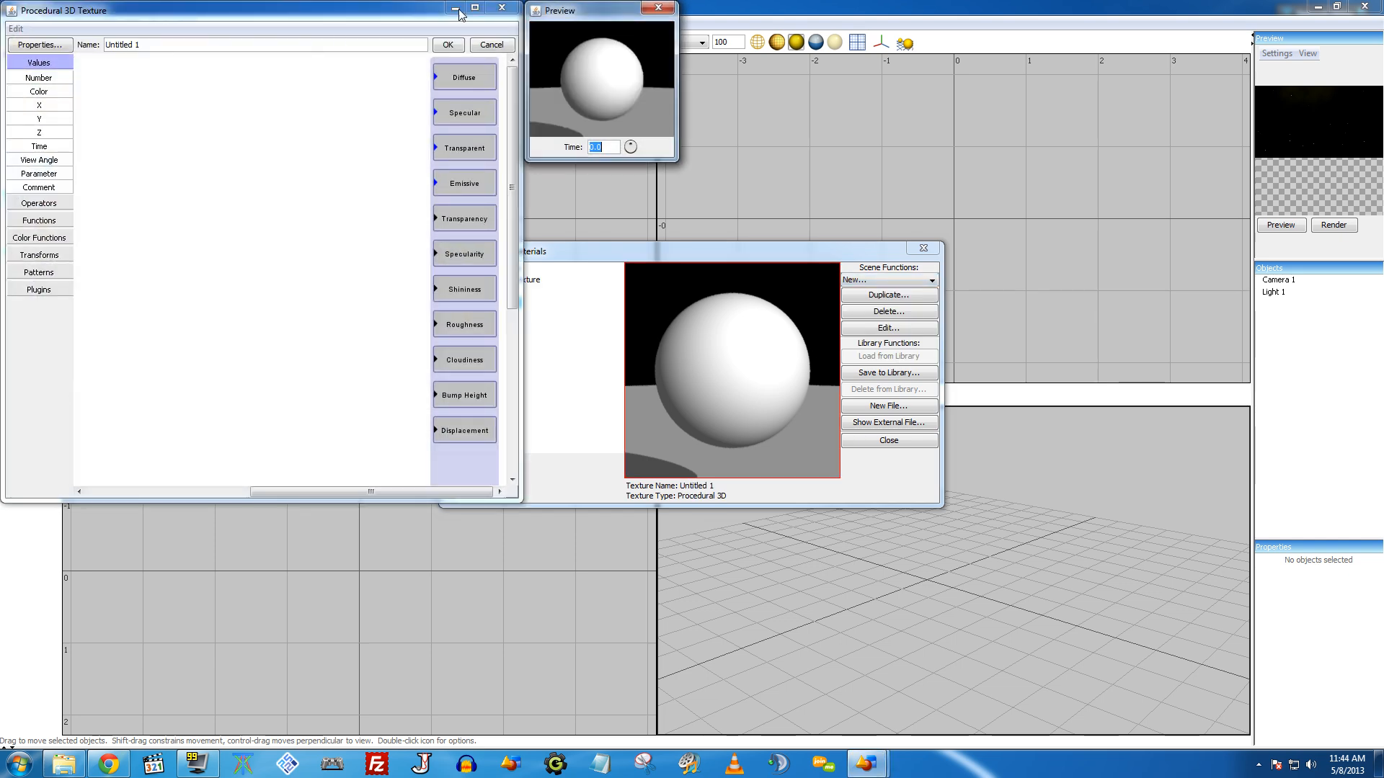
pyautogui.click(475, 7)
pyautogui.moveTo(580, 15); pyautogui.dragTo(987, 159)
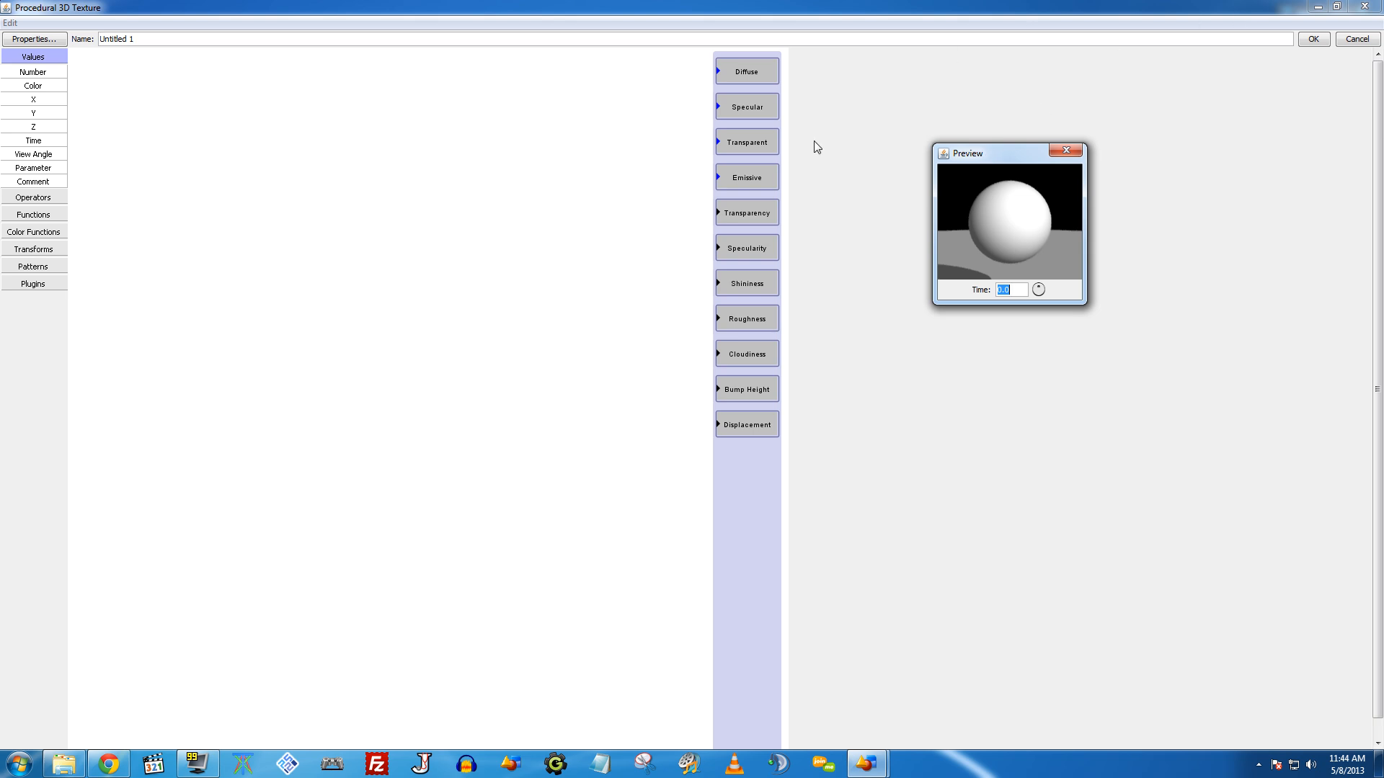
# Step: Add a Noise pattern module to the texture graph and place it near the middle of the canvas
pyautogui.click(42, 250)
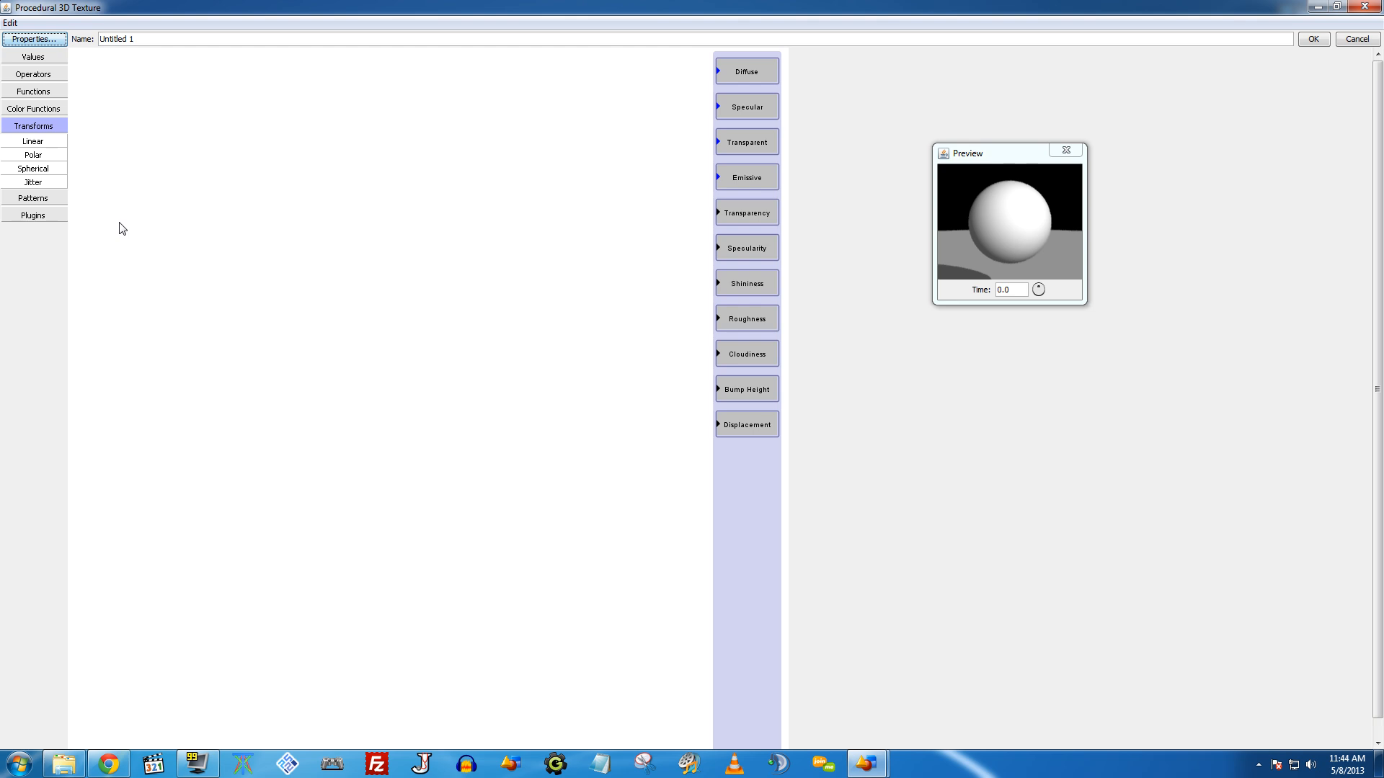
pyautogui.click(59, 199)
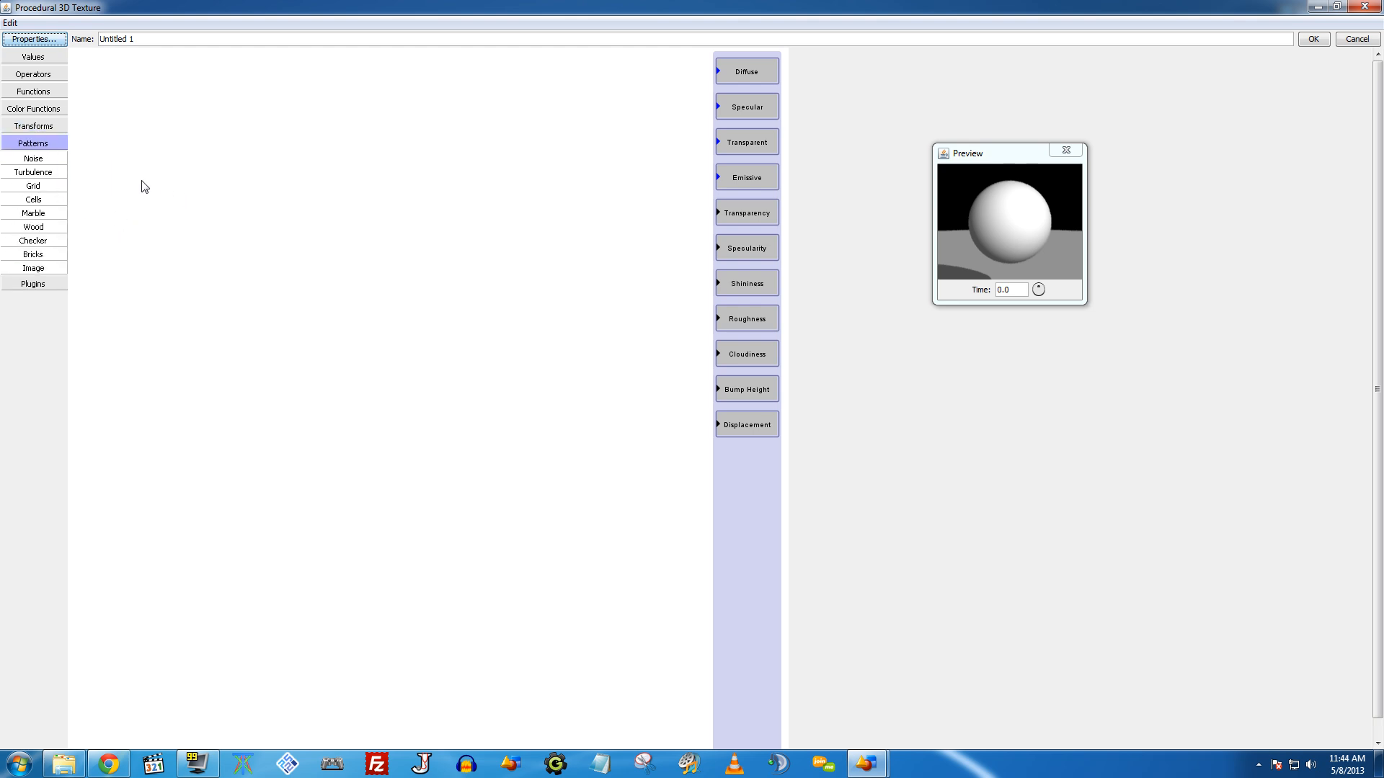
pyautogui.click(38, 160)
pyautogui.moveTo(352, 193); pyautogui.dragTo(393, 168)
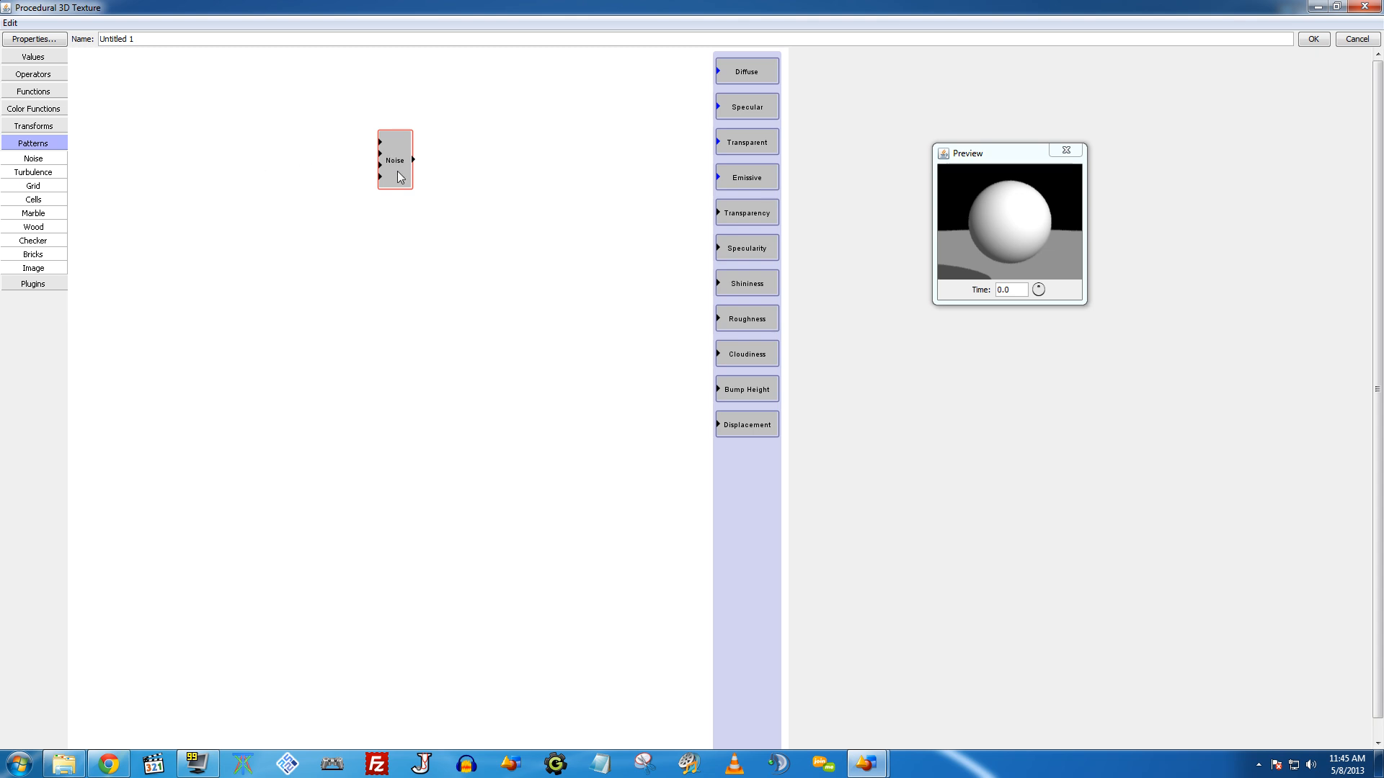
pyautogui.moveTo(423, 152); pyautogui.dragTo(423, 170)
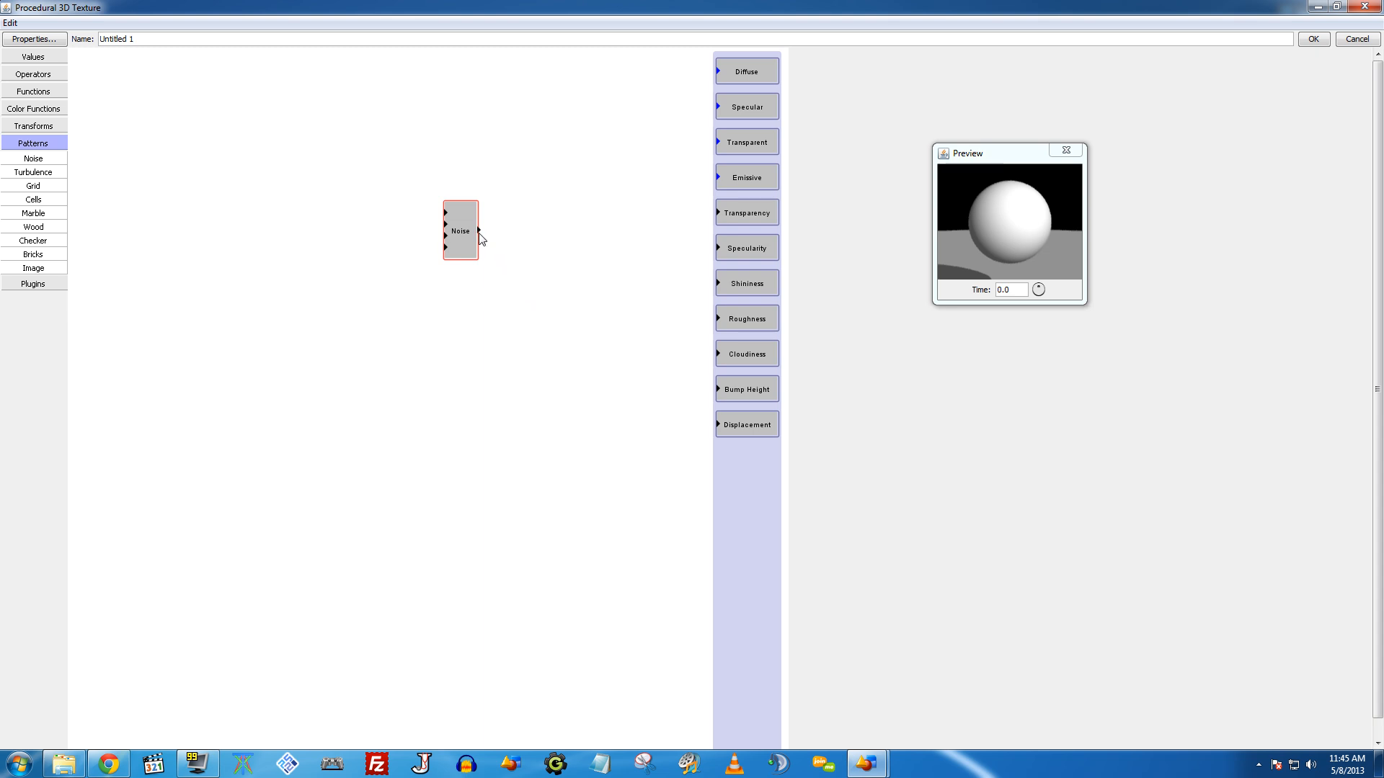
# Step: Connect the Noise module to the Transparency output through a Custom function module instead of a direct link
pyautogui.moveTo(480, 231); pyautogui.dragTo(718, 213)
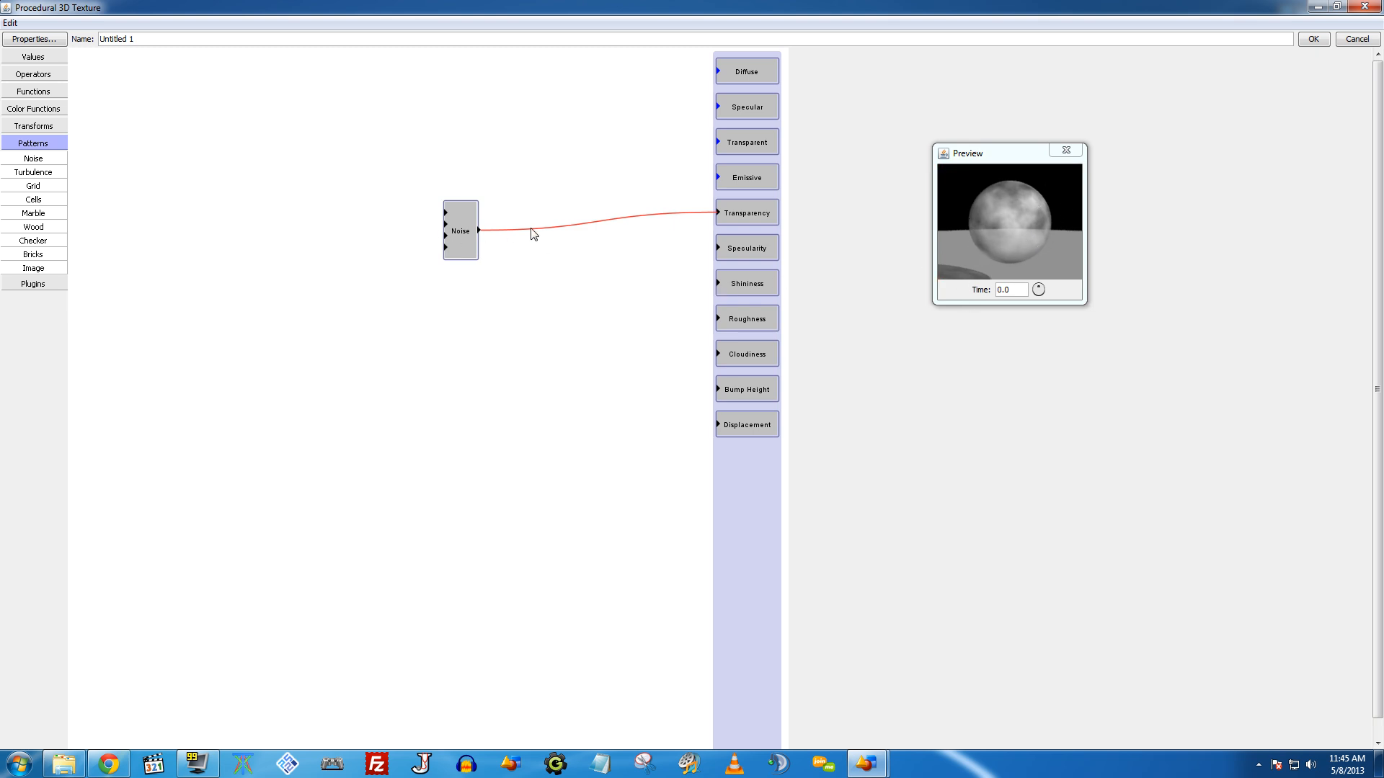
pyautogui.press('Delete')
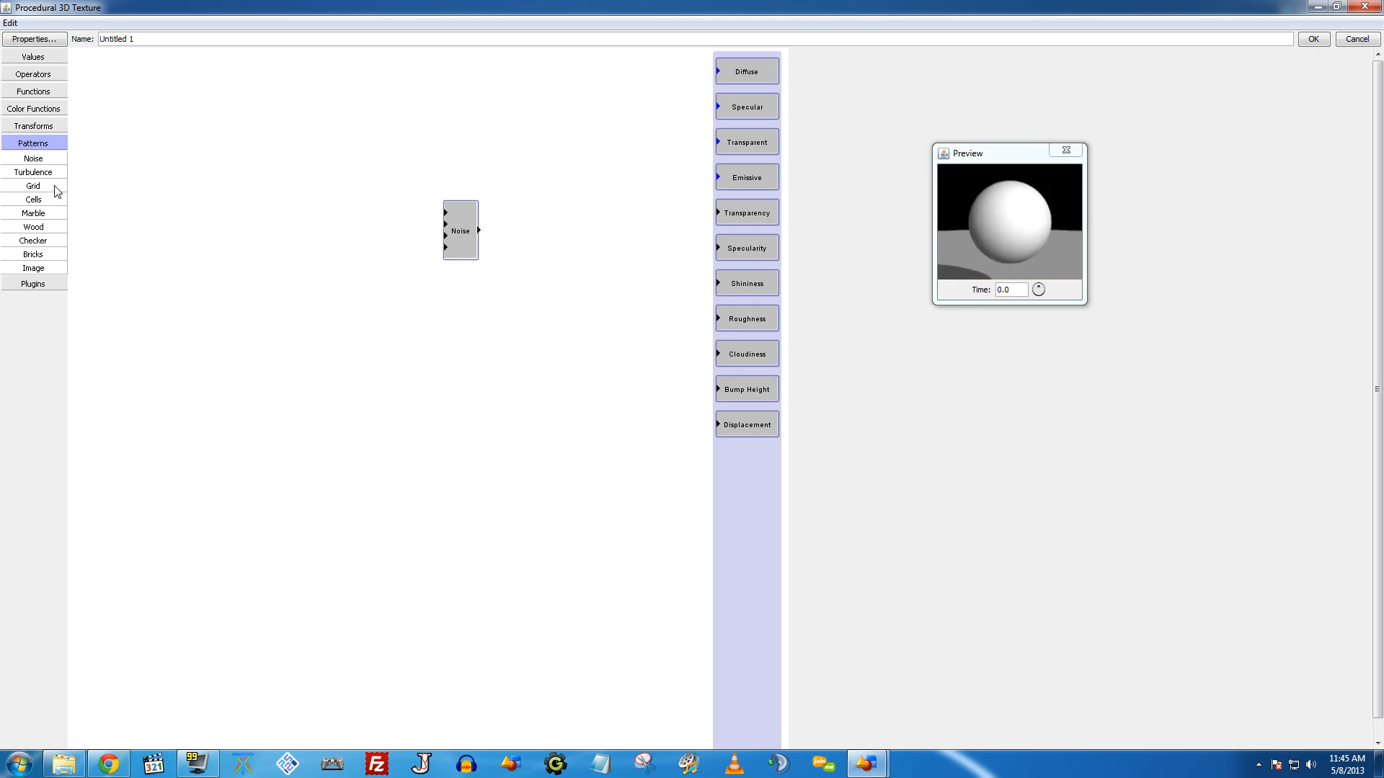
pyautogui.click(30, 93)
pyautogui.click(33, 122)
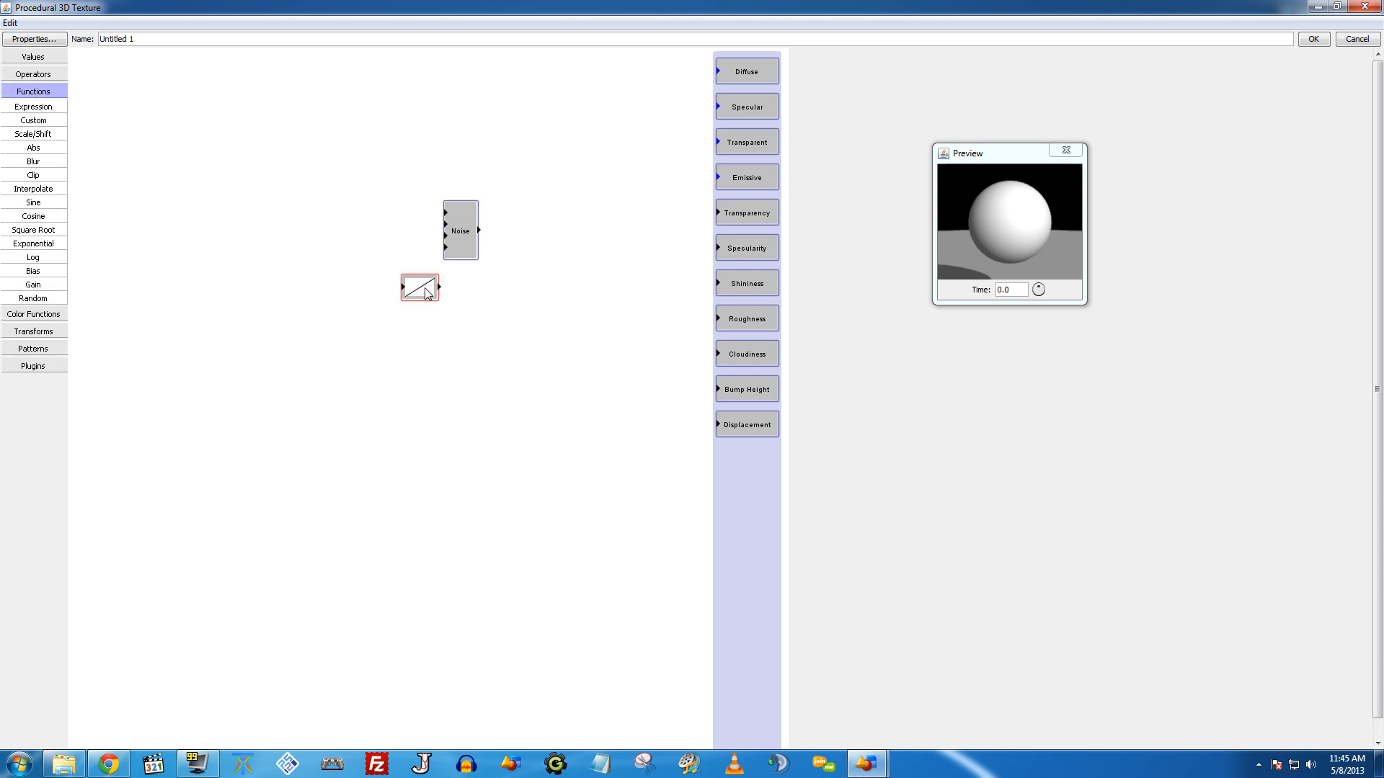
pyautogui.moveTo(432, 294); pyautogui.dragTo(718, 213)
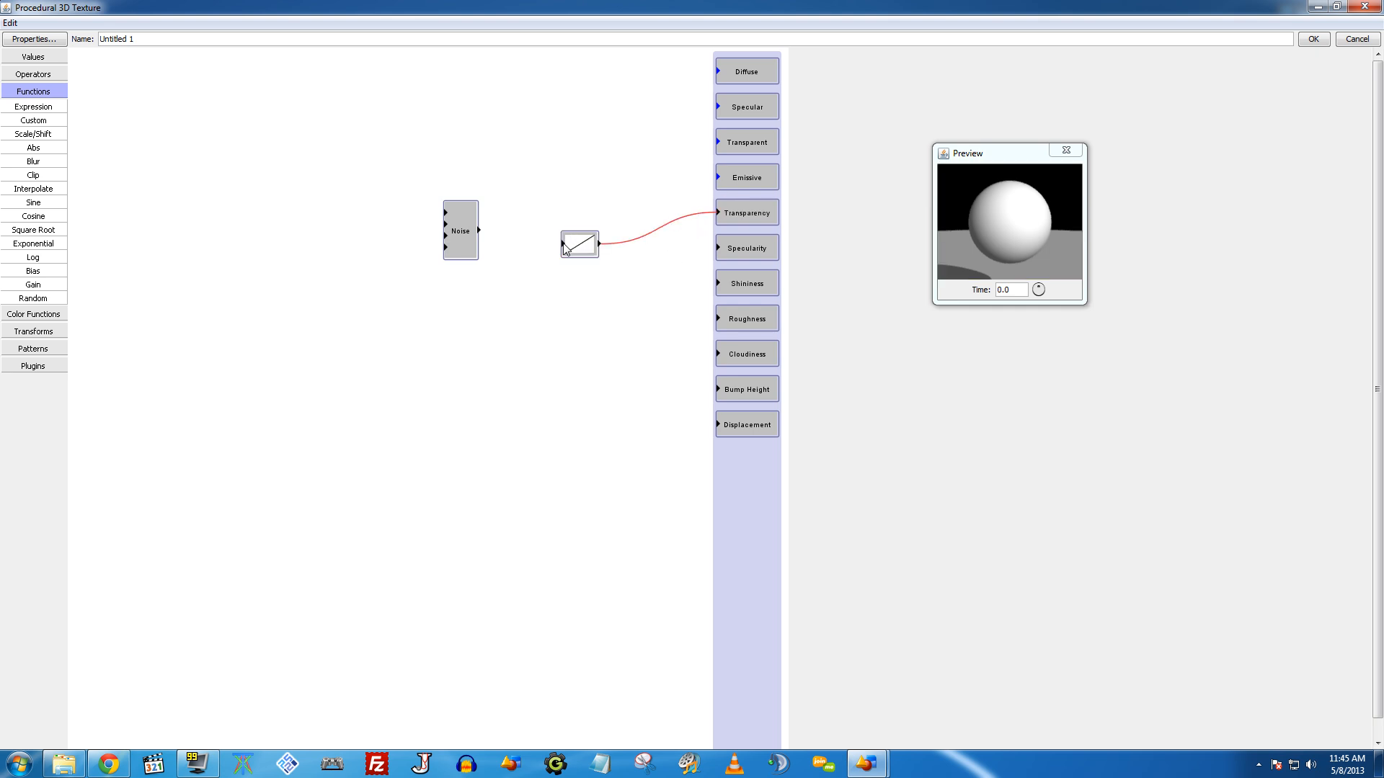
pyautogui.moveTo(564, 244); pyautogui.dragTo(479, 230)
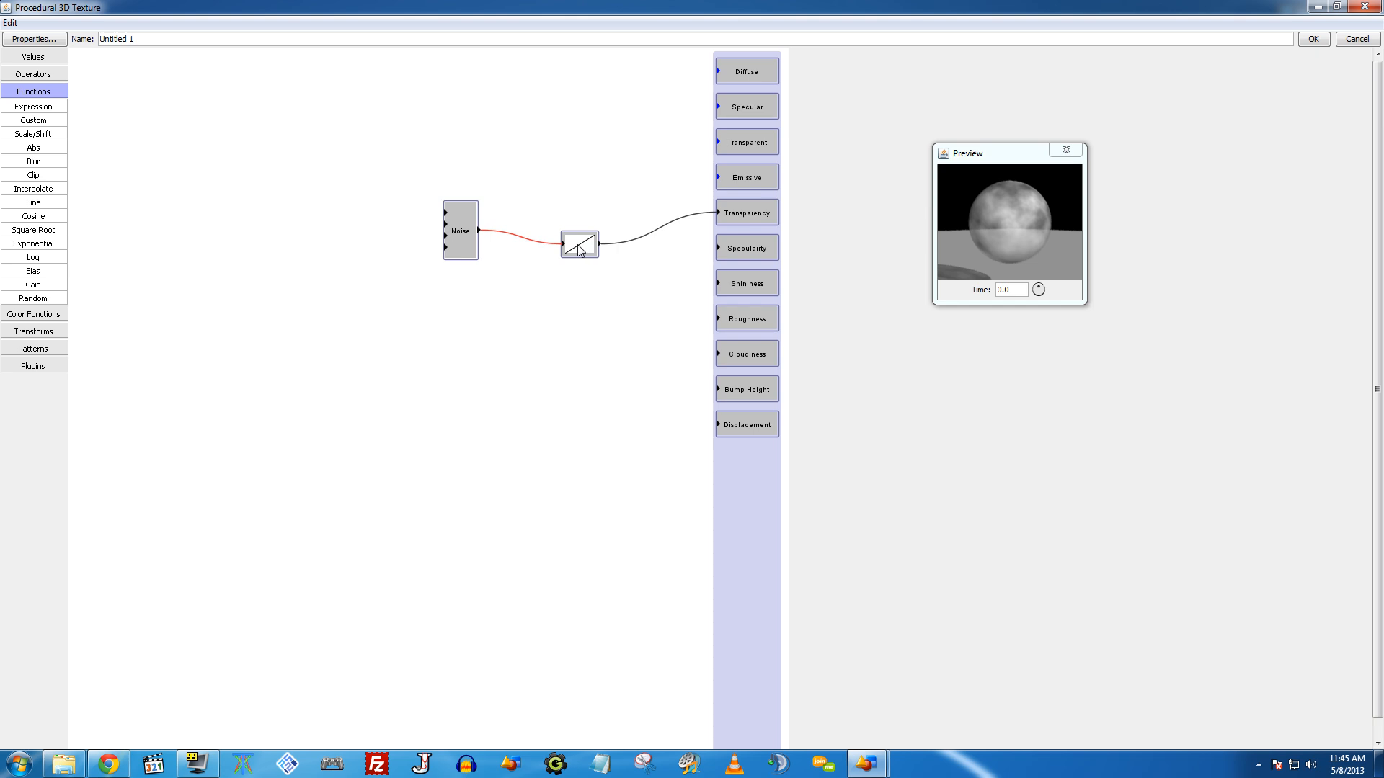
# Step: Add a handle to the Custom function at X 0.385, Y 1.0, and rotate the preview to check the transparency
pyautogui.doubleClick(592, 248)
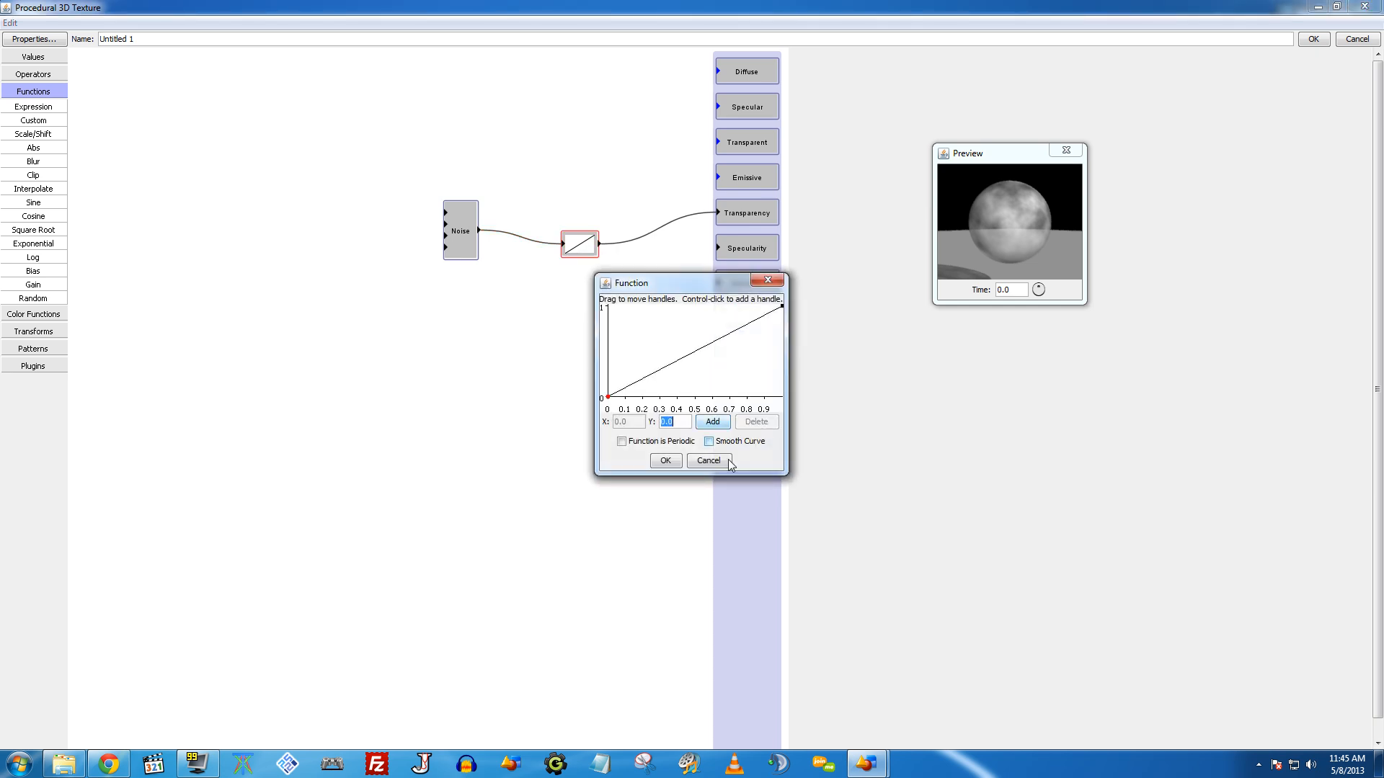
pyautogui.click(712, 421)
pyautogui.moveTo(695, 351); pyautogui.dragTo(674, 306)
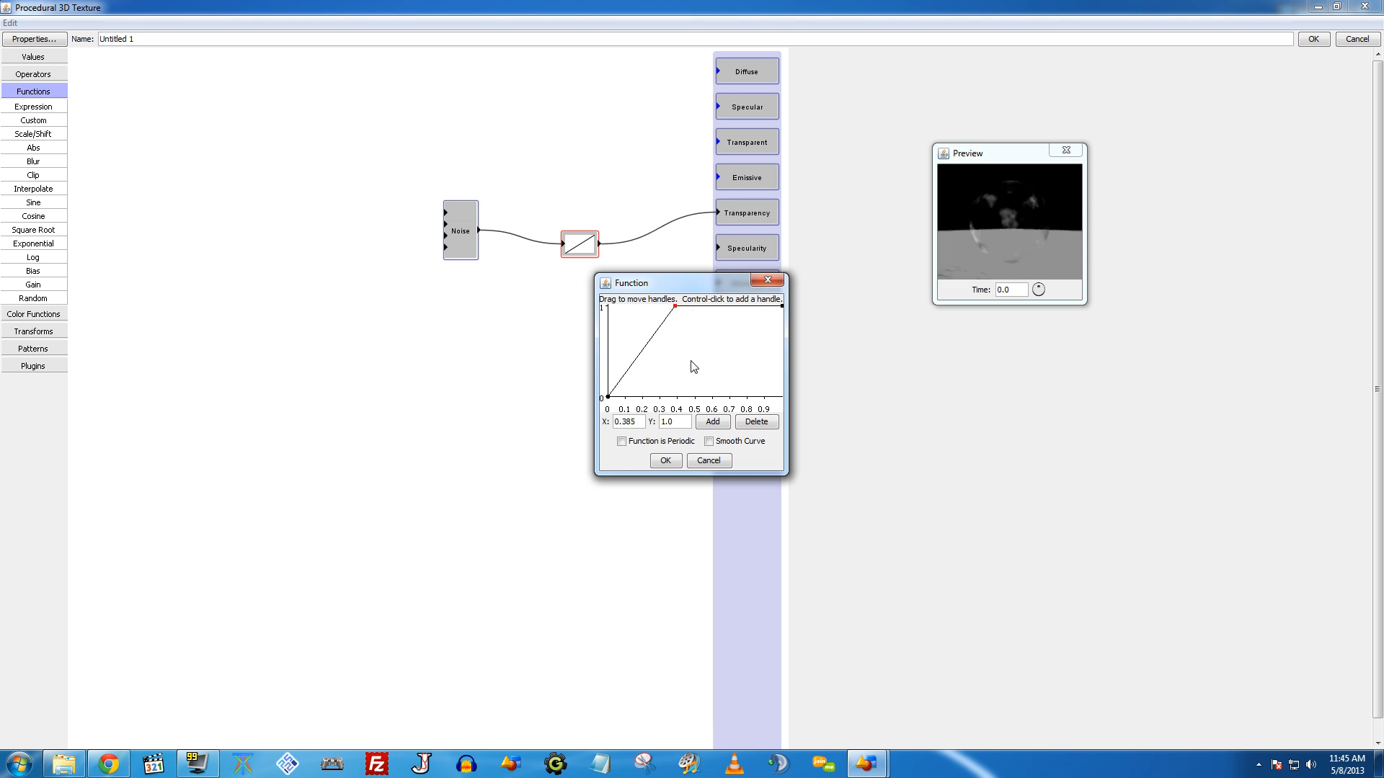
pyautogui.click(665, 460)
pyautogui.click(983, 228)
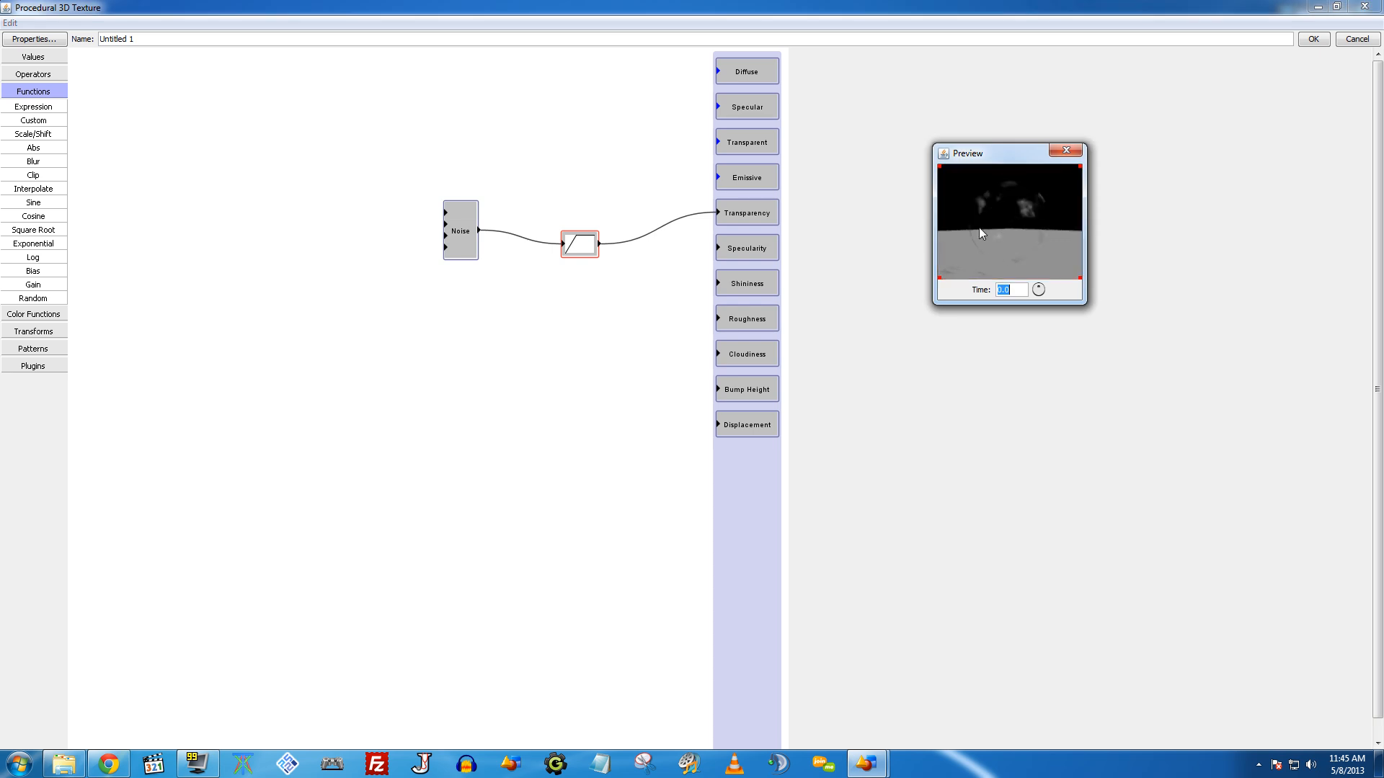
pyautogui.moveTo(1007, 218)
pyautogui.mouseDown()
pyautogui.moveTo(1019, 241)
pyautogui.moveTo(1028, 213)
pyautogui.moveTo(1006, 227)
pyautogui.mouseUp()
# Step: Move the Noise and Custom function modules closer to the outputs, placing Noise below the function
pyautogui.moveTo(349, 149); pyautogui.dragTo(641, 262)
pyautogui.click(383, 248)
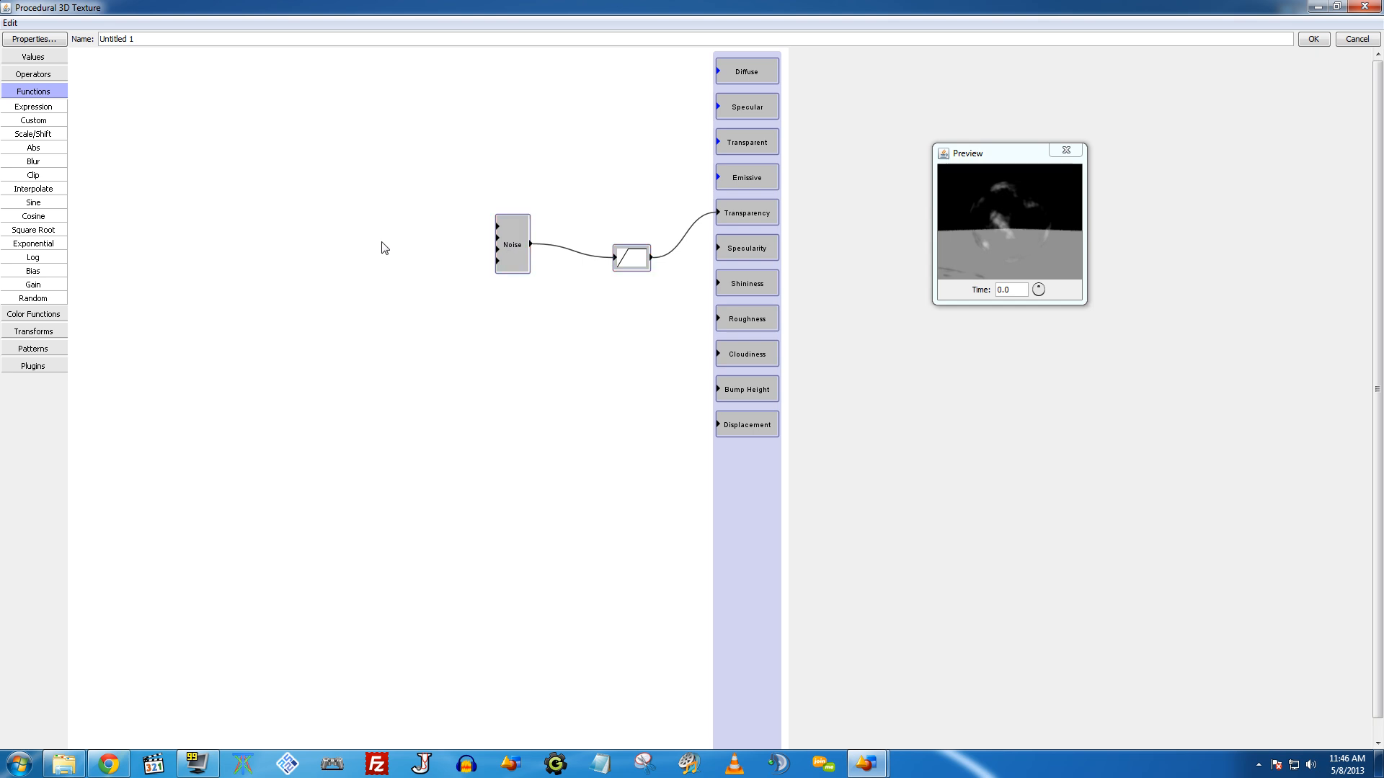
pyautogui.moveTo(508, 256); pyautogui.dragTo(549, 303)
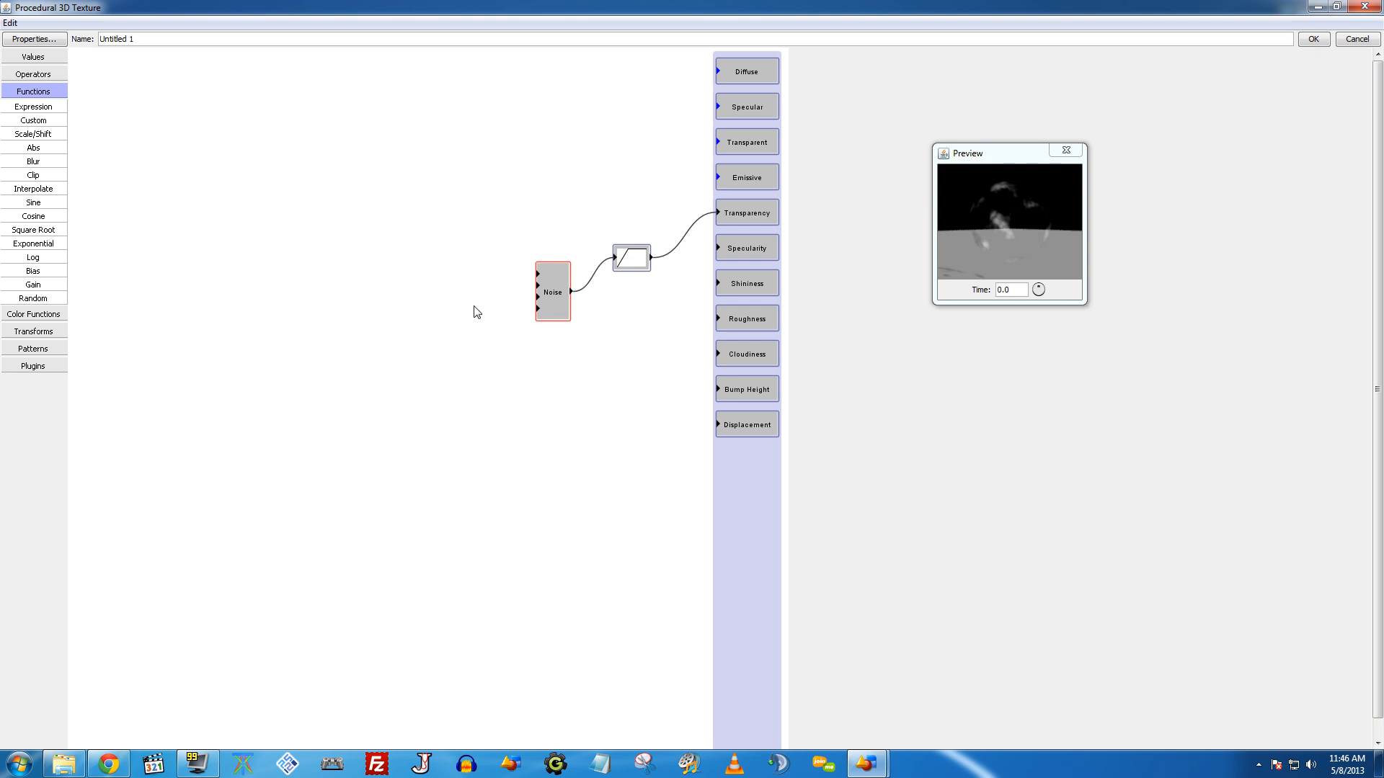
pyautogui.moveTo(539, 288); pyautogui.dragTo(544, 311)
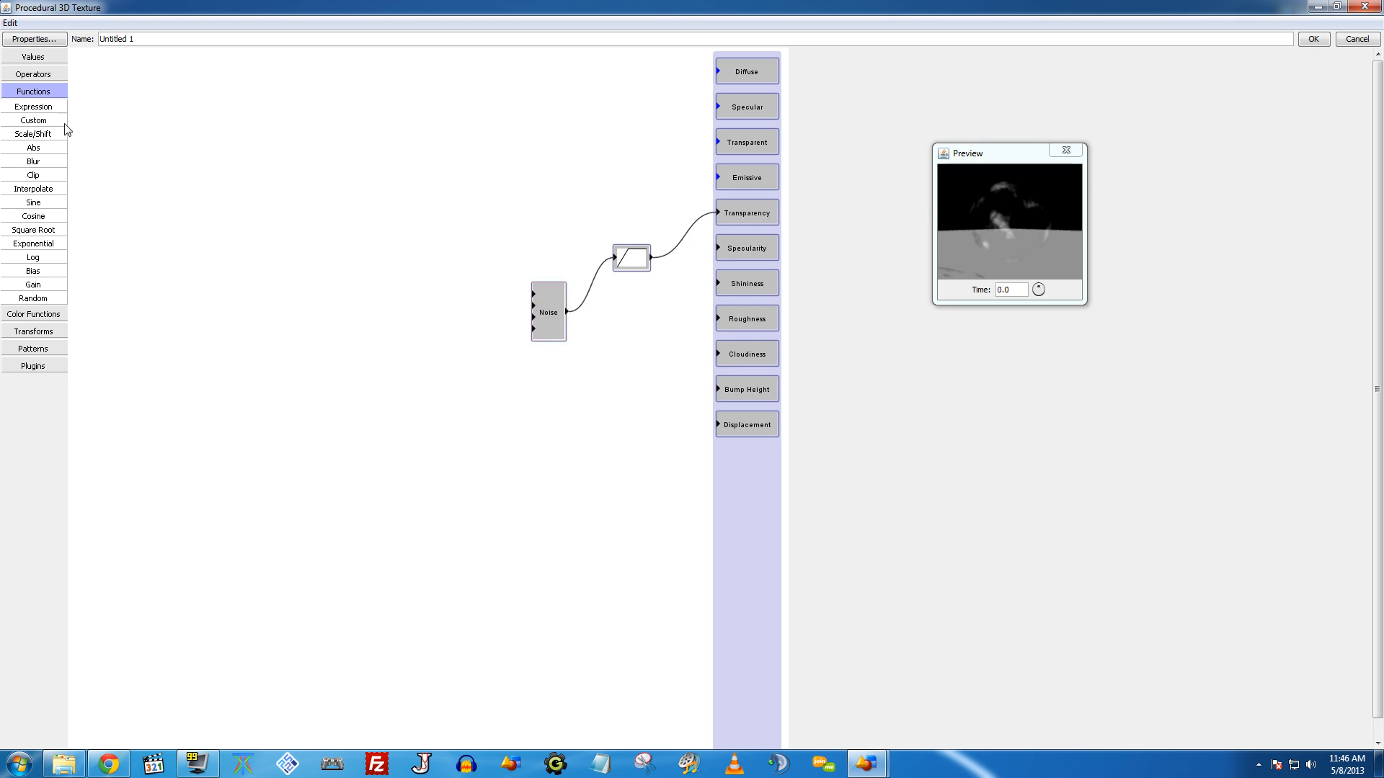
# Step: Add a second Noise module above the first and feed its first three inputs from a new Linear transform
pyautogui.click(33, 349)
pyautogui.moveTo(49, 163); pyautogui.dragTo(539, 147)
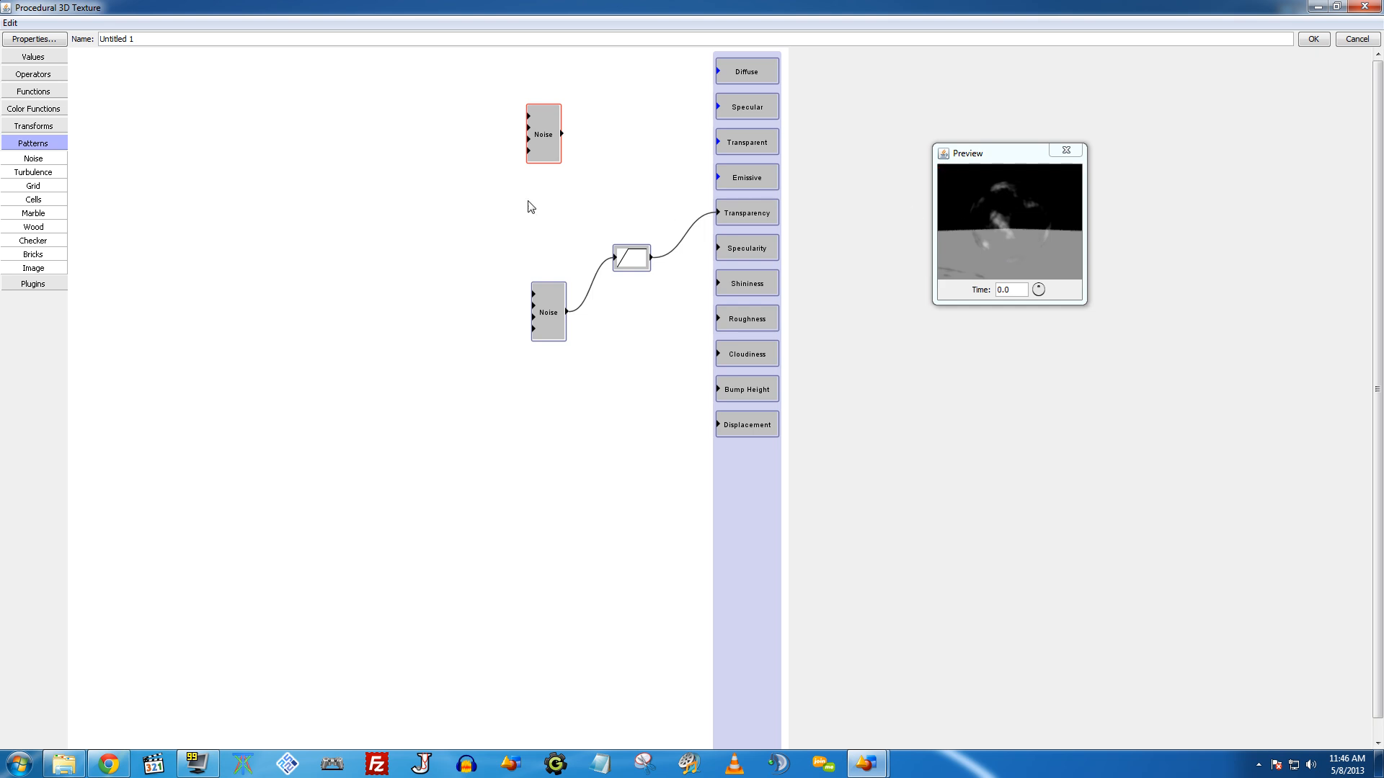
pyautogui.click(39, 129)
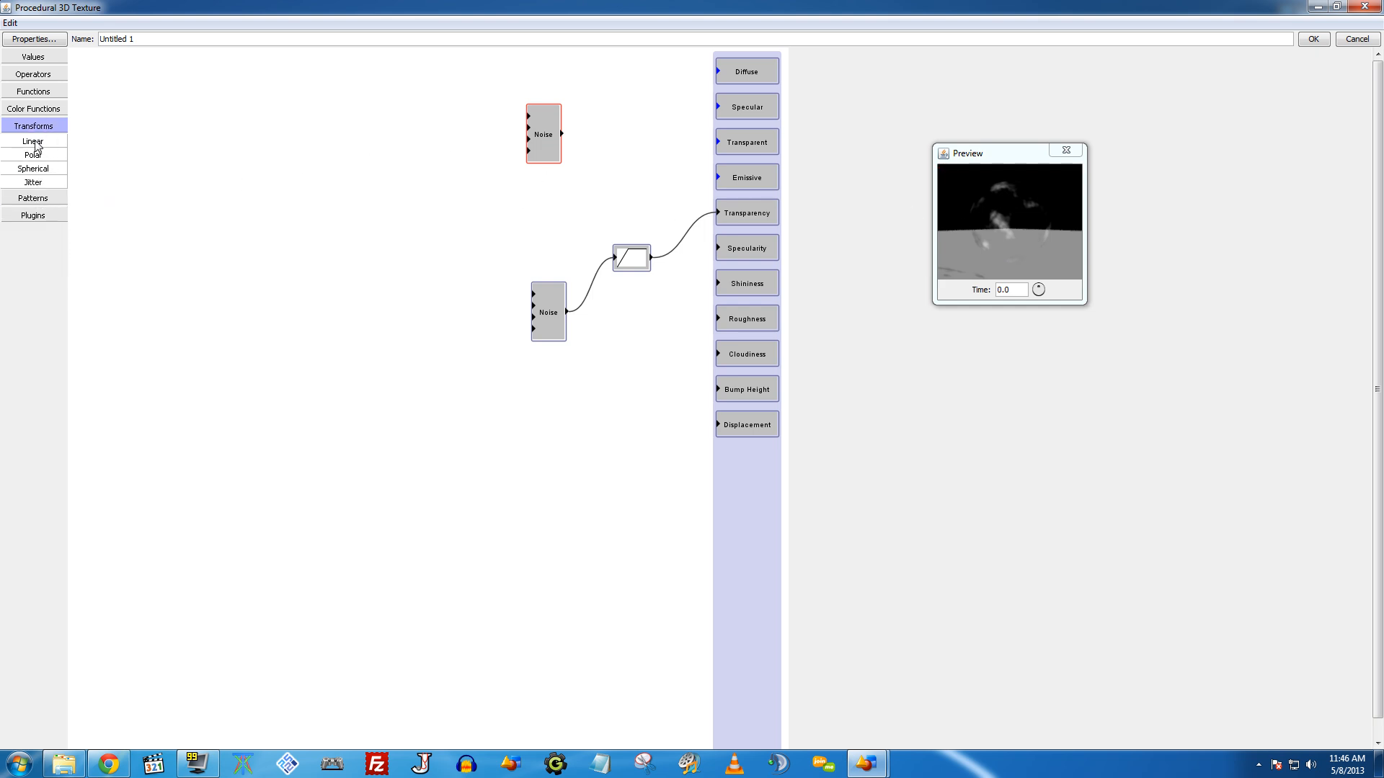
pyautogui.click(36, 142)
pyautogui.moveTo(640, 289); pyautogui.dragTo(529, 140)
# Step: Set the X move of the Linear transform feeding the upper Noise module to 5
pyautogui.doubleClick(467, 142)
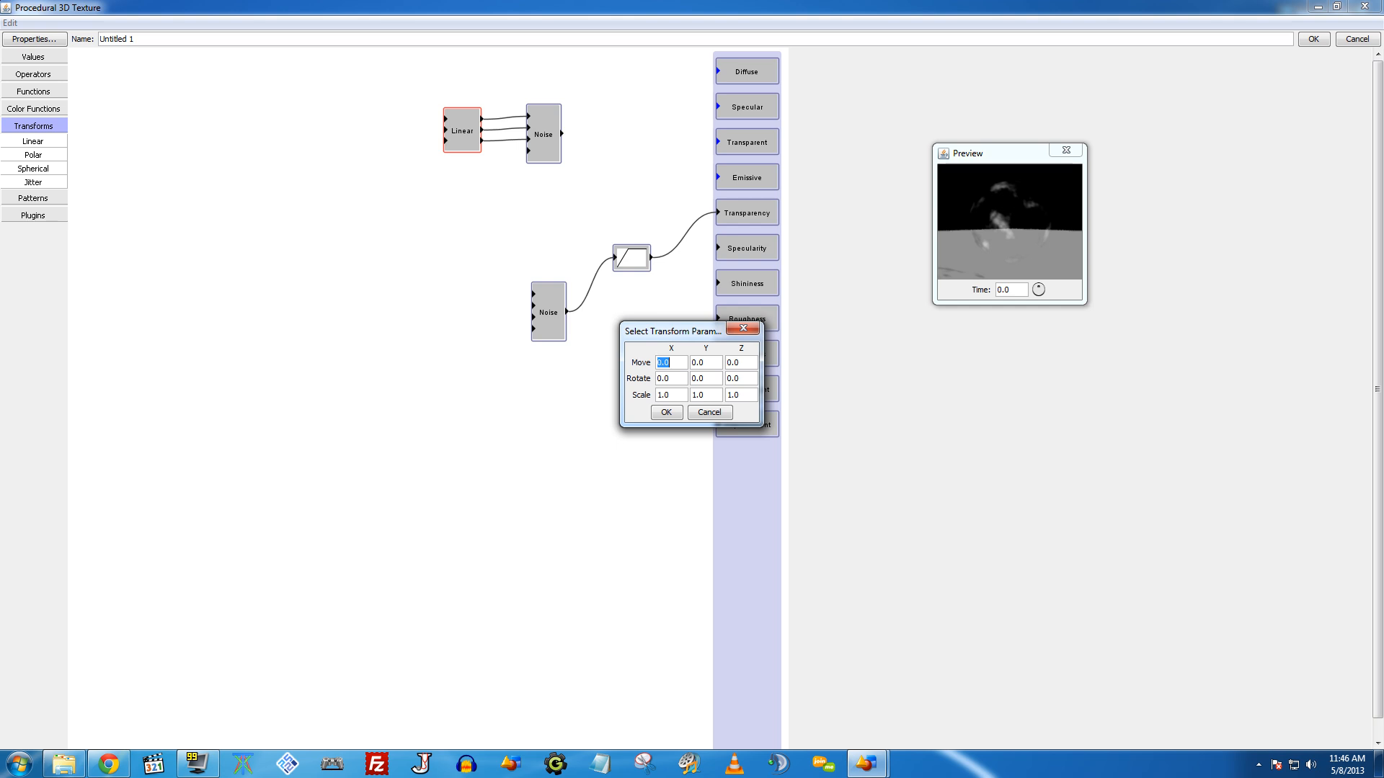
pyautogui.write('5')
pyautogui.click(665, 414)
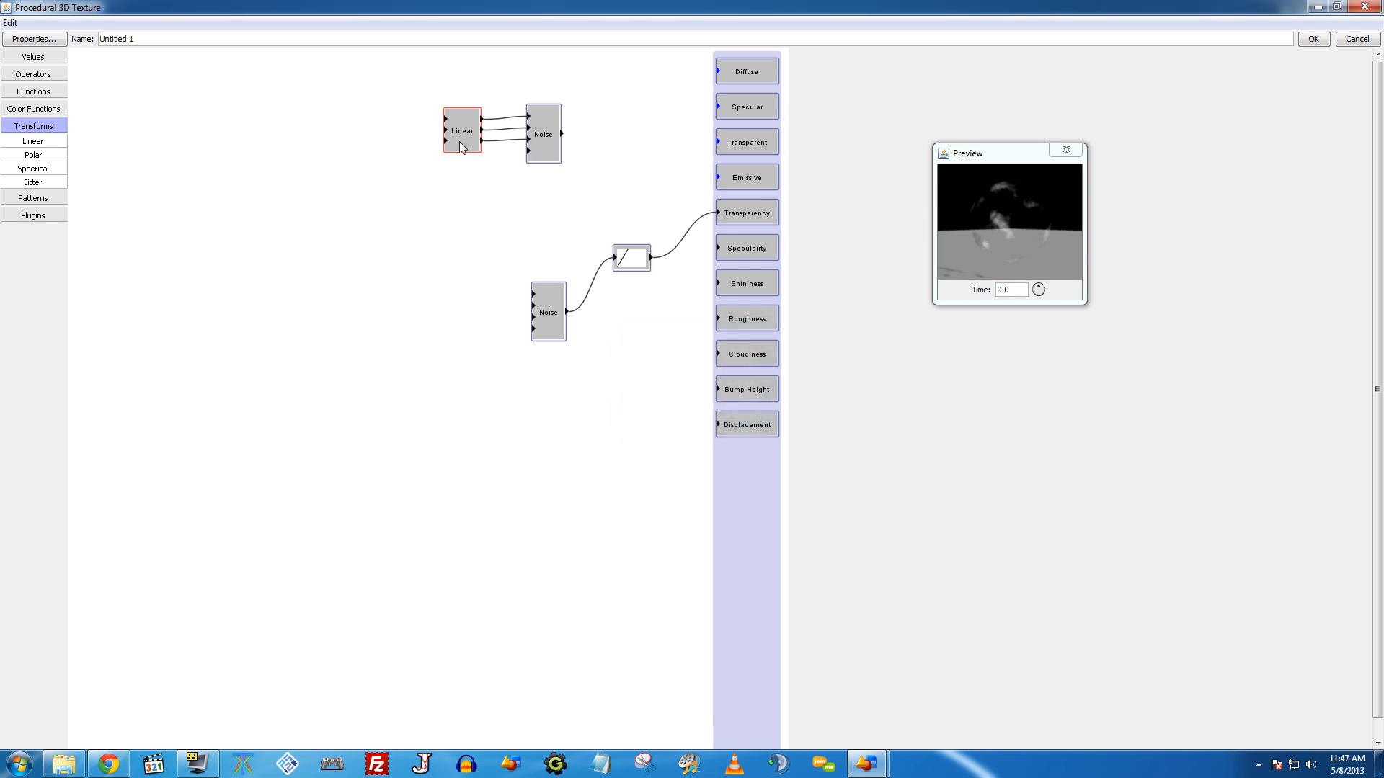
# Step: Try a copy of the Linear transform on the lower Noise module with X moves of 2 and 8, and delete the copy
pyautogui.hotkey('ctrl', 'v')
pyautogui.moveTo(443, 158); pyautogui.dragTo(534, 295)
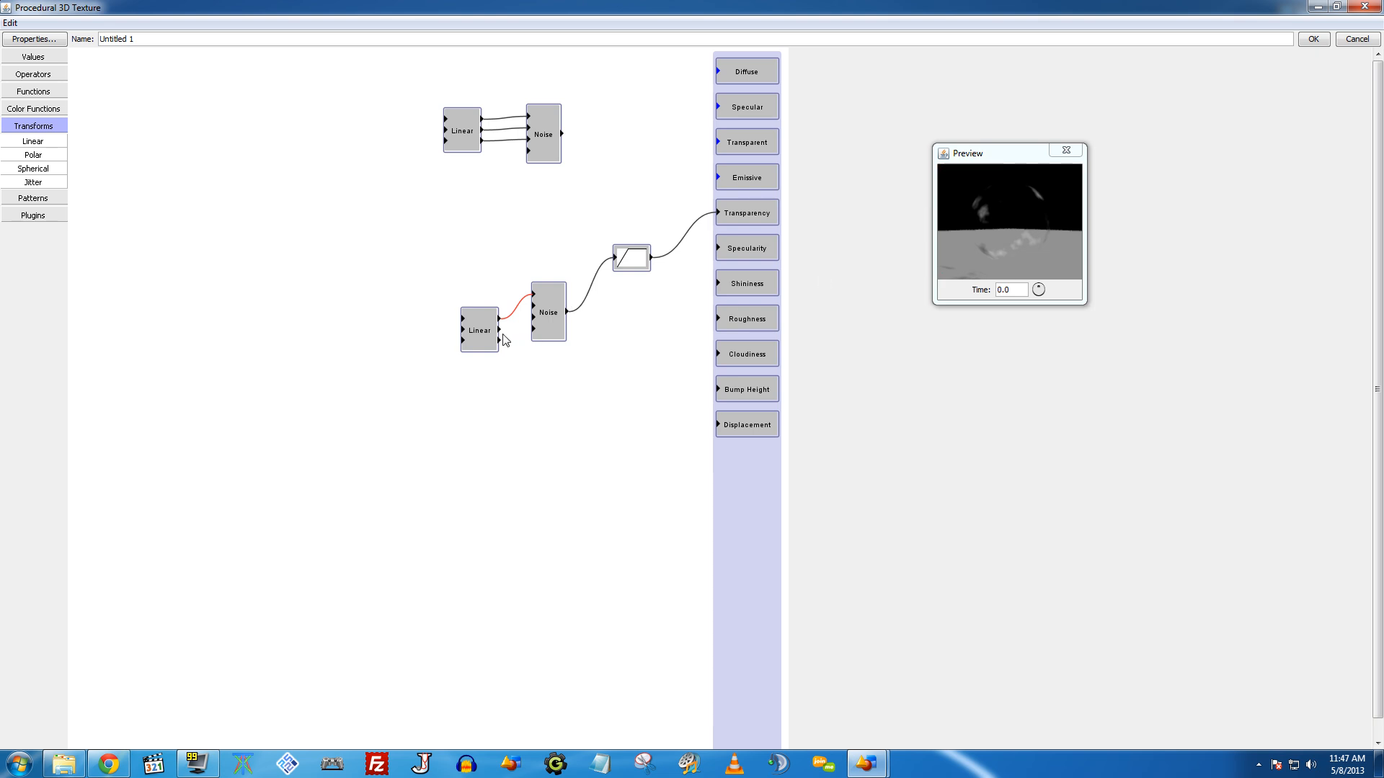
pyautogui.doubleClick(480, 332)
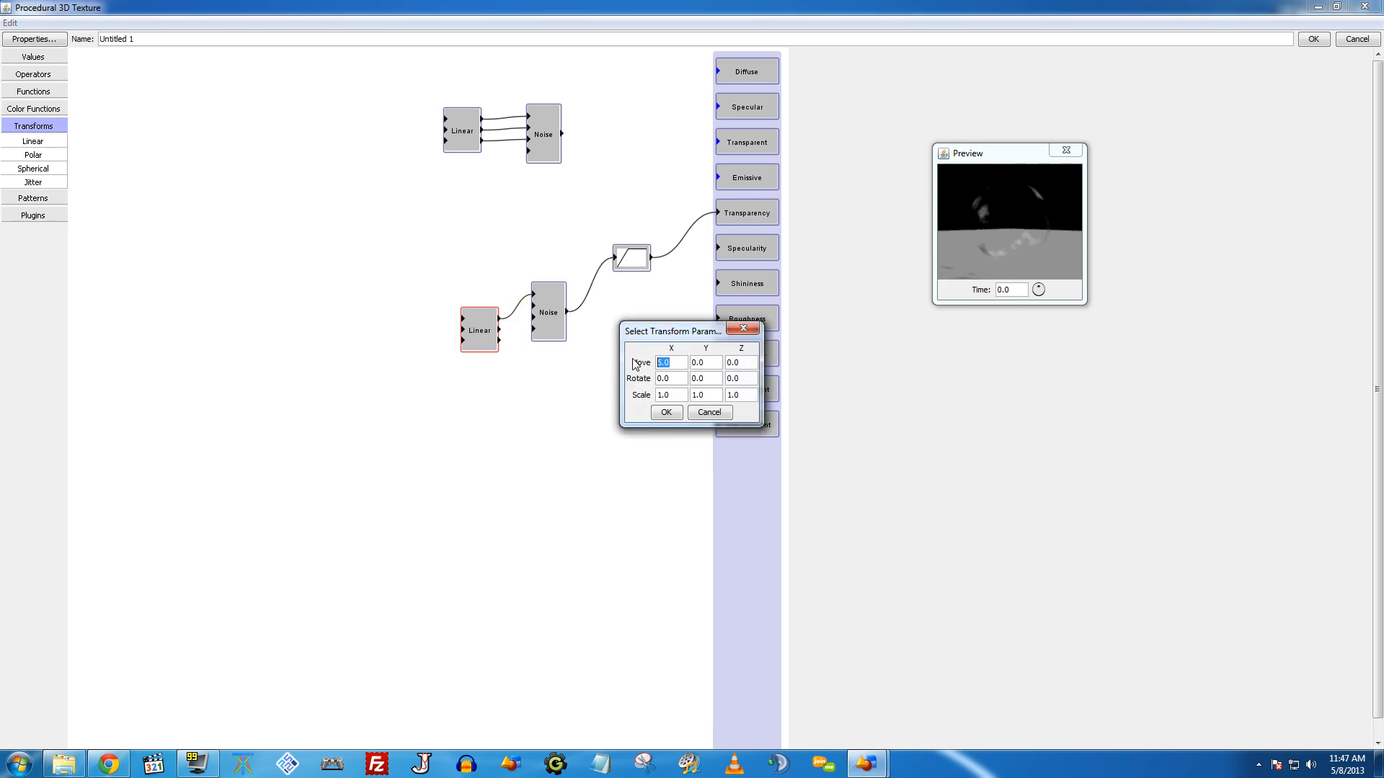
pyautogui.write('2')
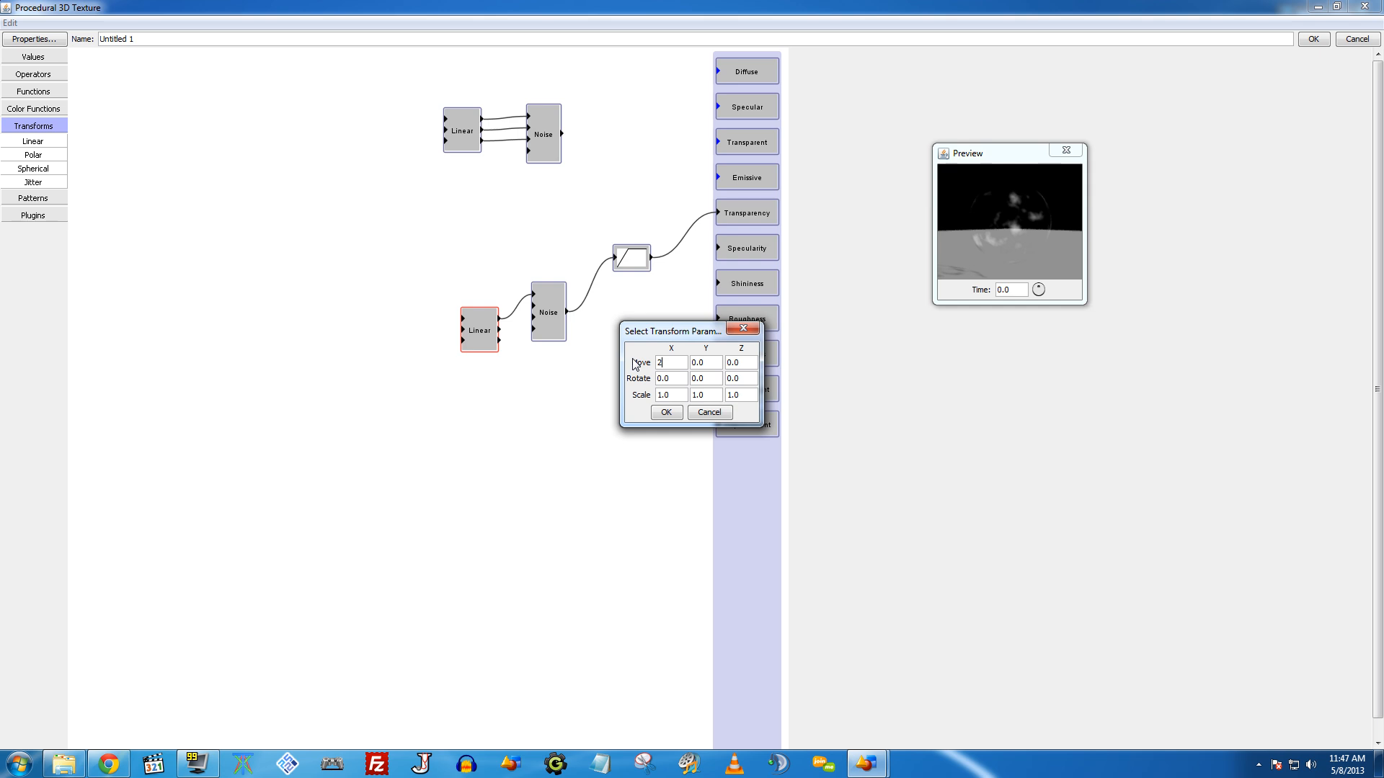
pyautogui.write('8')
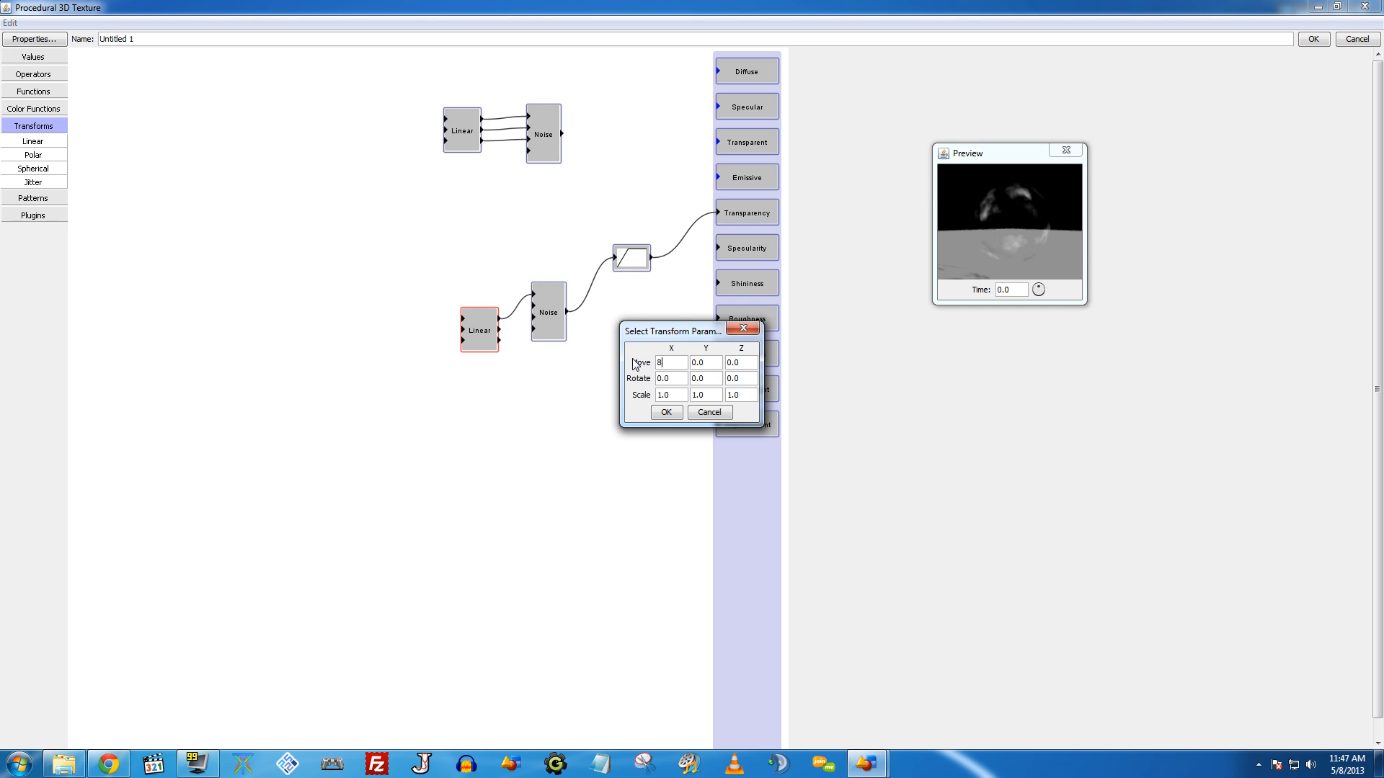
pyautogui.click(723, 416)
pyautogui.moveTo(486, 353); pyautogui.dragTo(472, 345)
pyautogui.press('Delete')
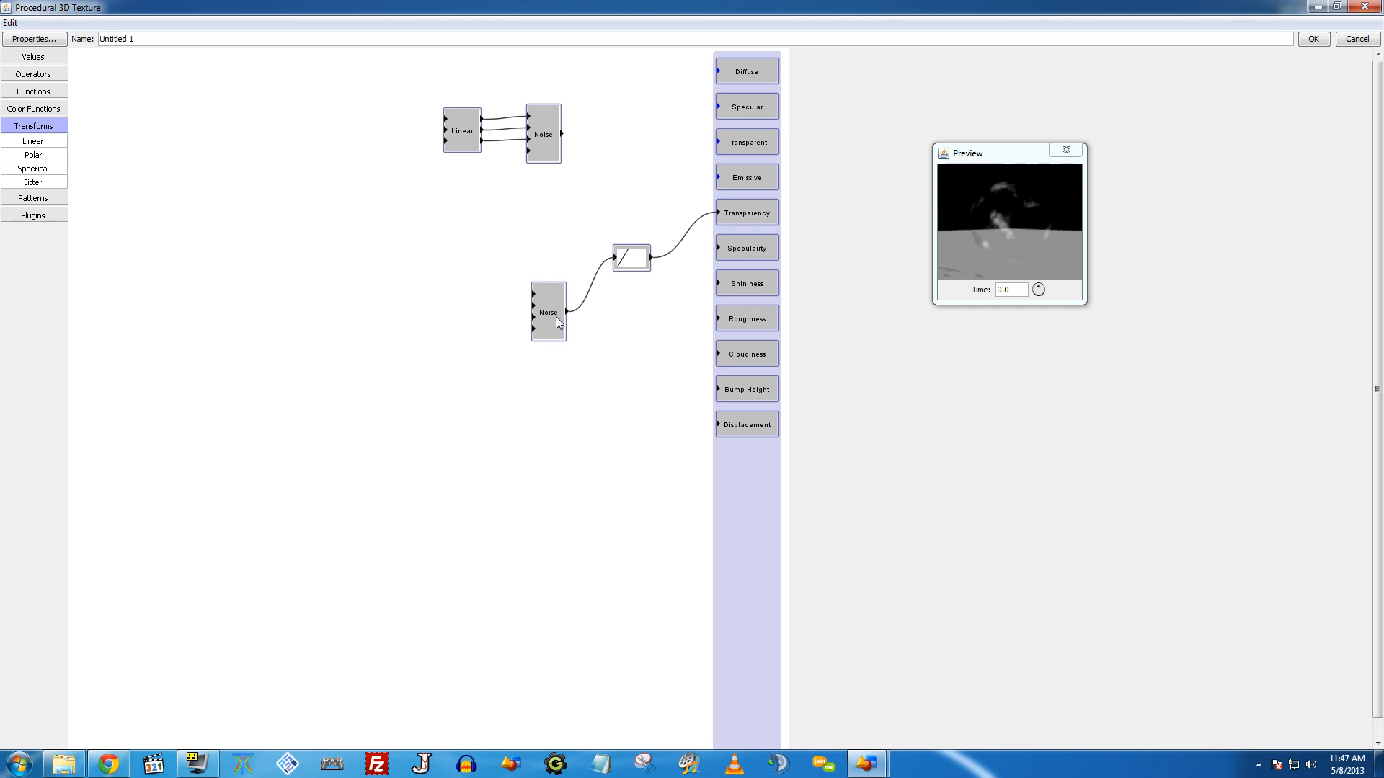
# Step: Shift the lower Noise module up and away from the outputs, and move the upper Linear and Noise pair farther from the outputs
pyautogui.moveTo(556, 320); pyautogui.dragTo(538, 296)
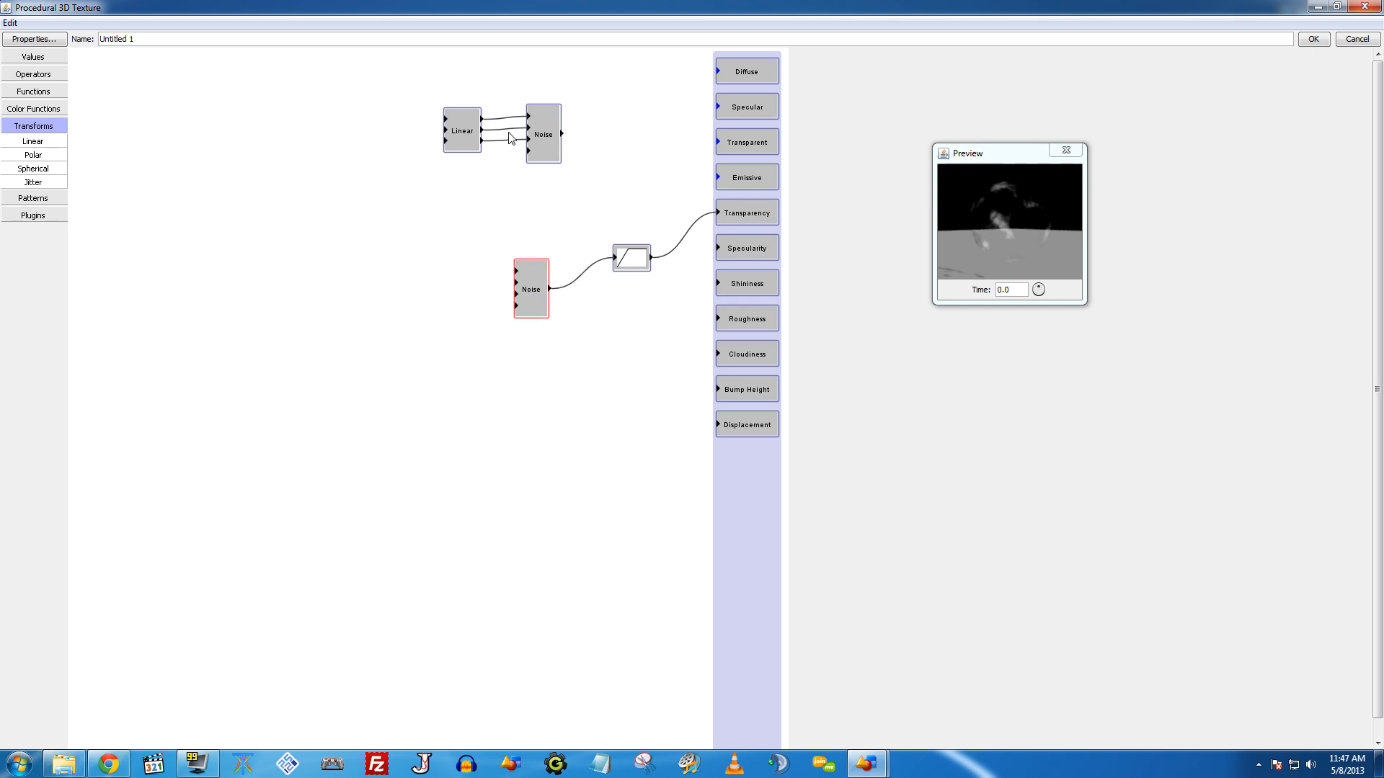
pyautogui.moveTo(386, 88); pyautogui.dragTo(515, 151)
pyautogui.click(358, 299)
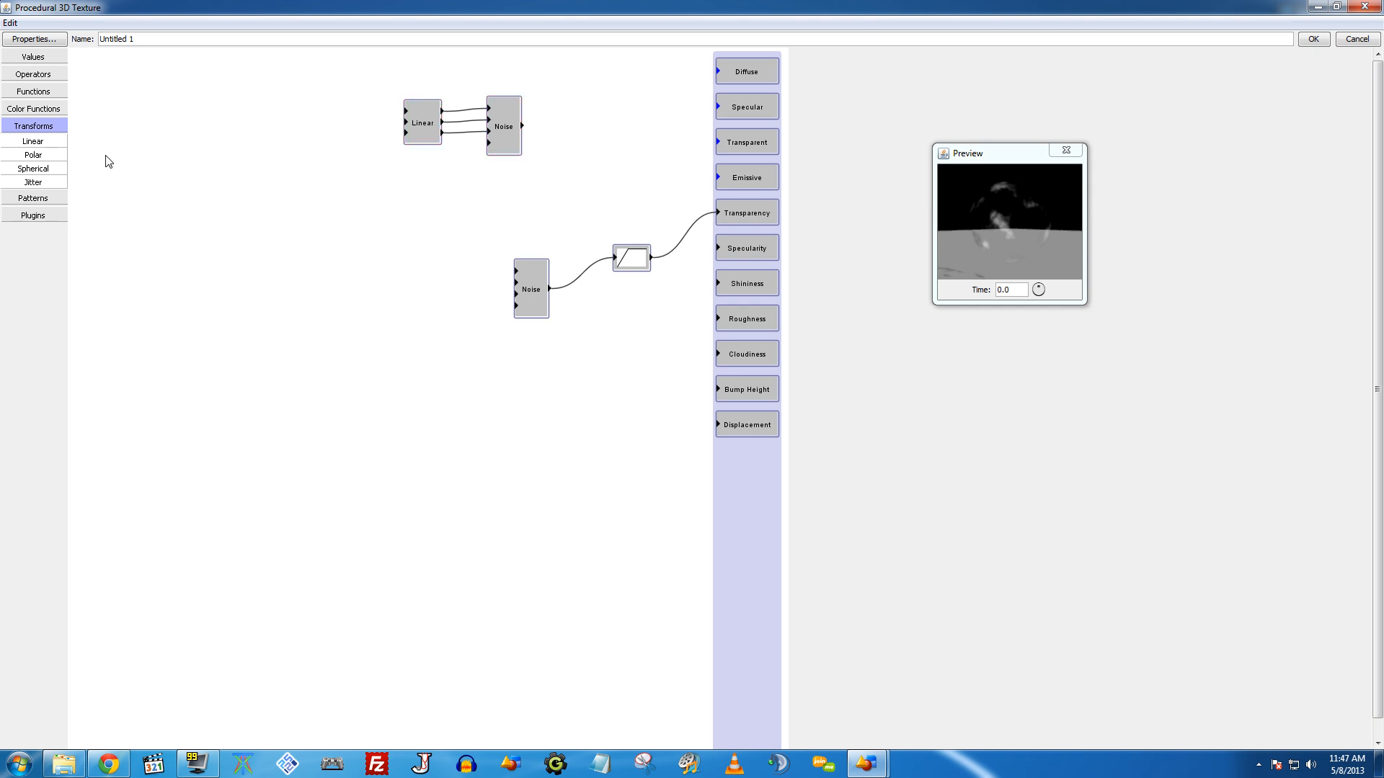
# Step: Add a Custom color function and connect it between the upper Noise module and the Diffuse output
pyautogui.click(51, 111)
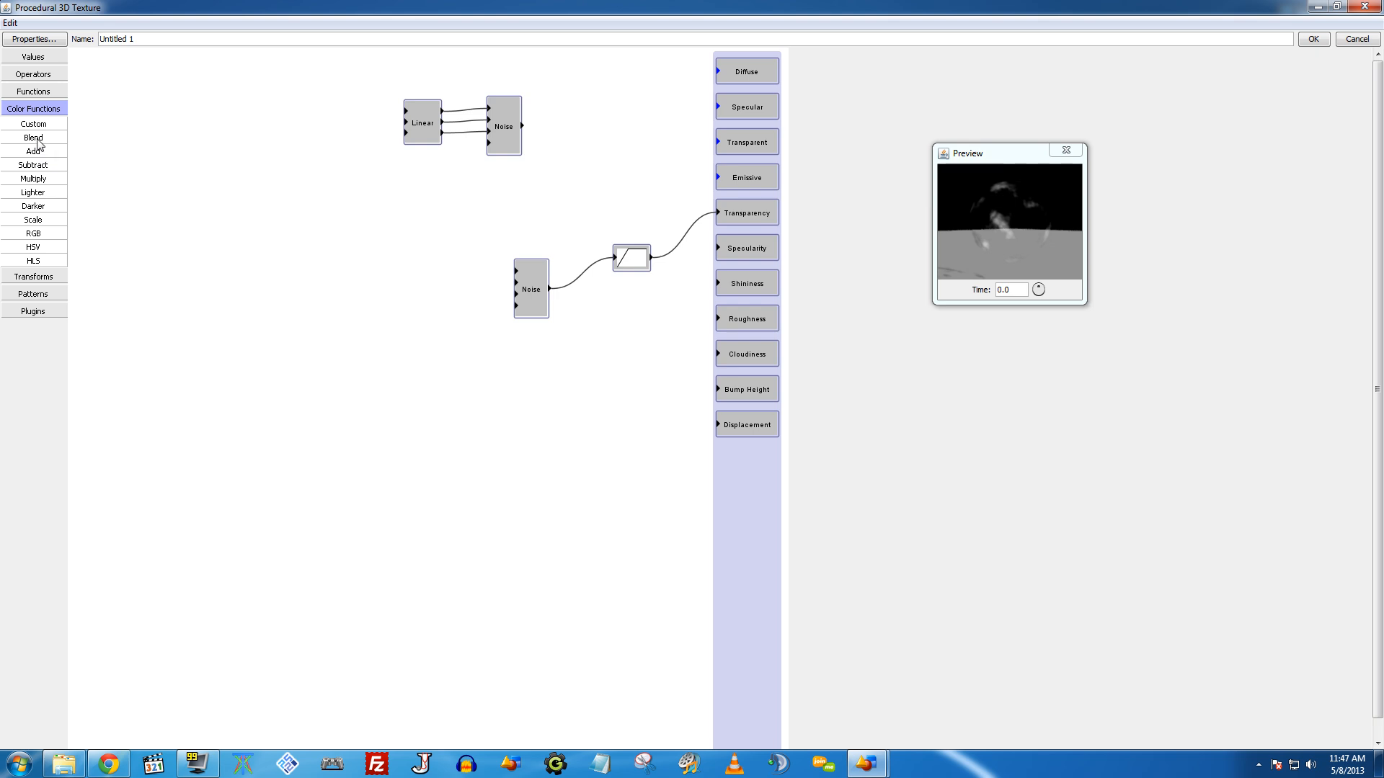
pyautogui.moveTo(32, 132); pyautogui.dragTo(720, 70)
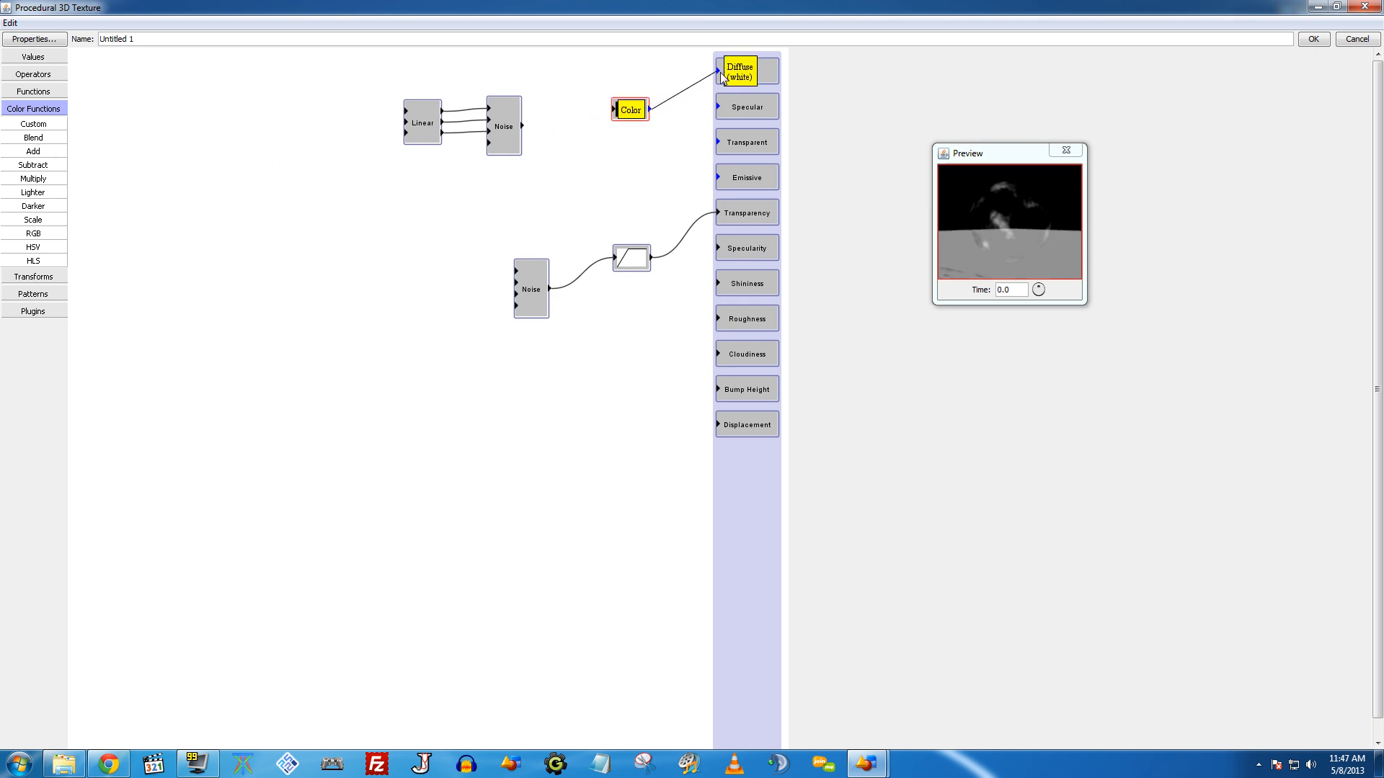
pyautogui.moveTo(615, 109); pyautogui.dragTo(522, 126)
pyautogui.moveTo(635, 110); pyautogui.dragTo(618, 105)
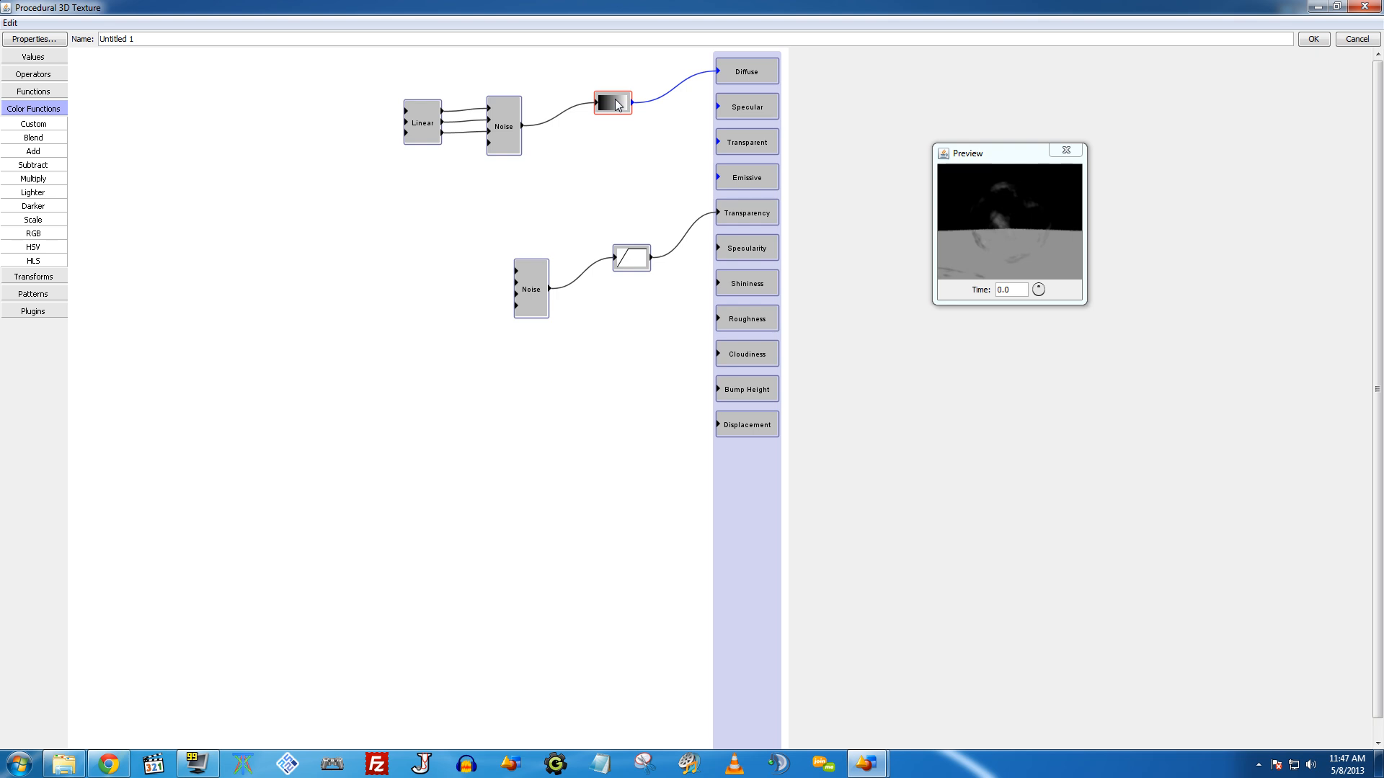
# Step: Set the first handle of the Custom color function's gradient to the recently used light green, hue 0.26
pyautogui.doubleClick(617, 104)
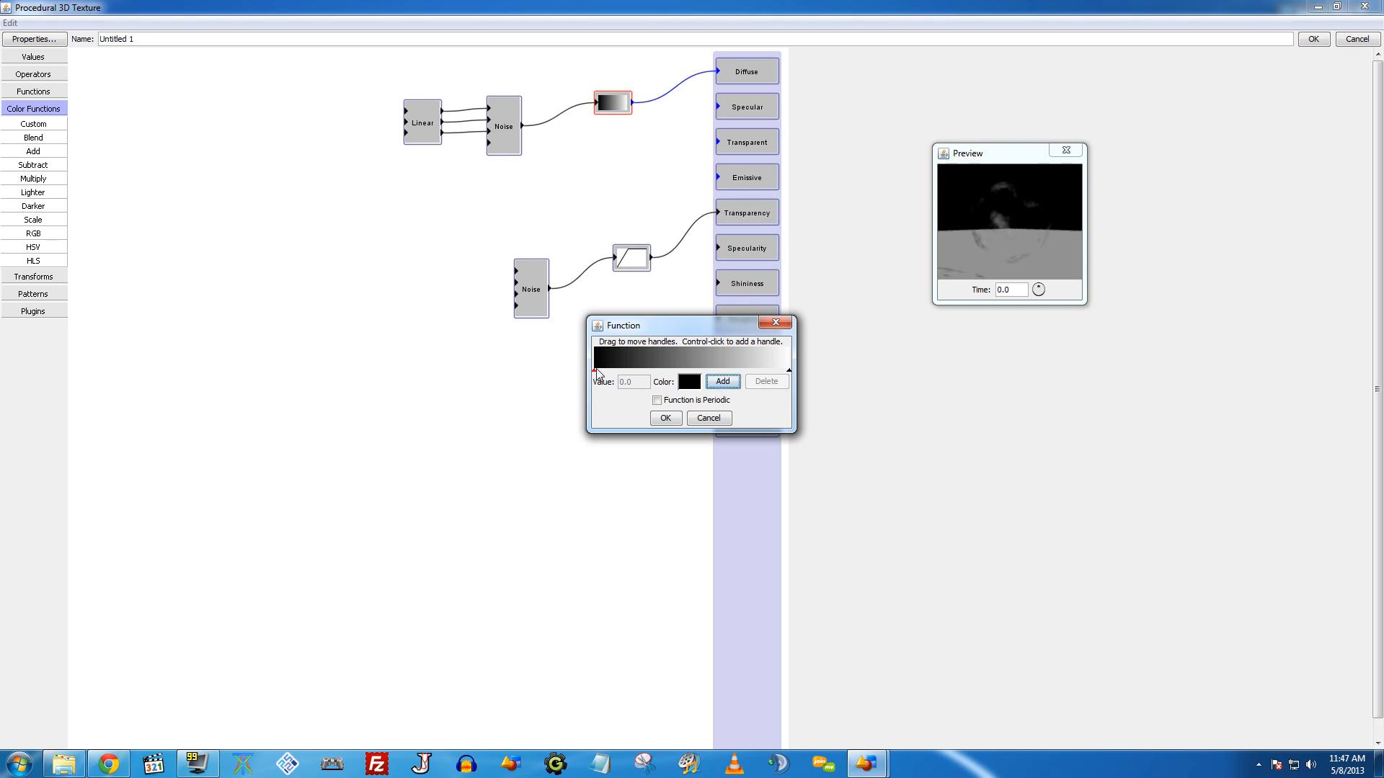
pyautogui.click(689, 384)
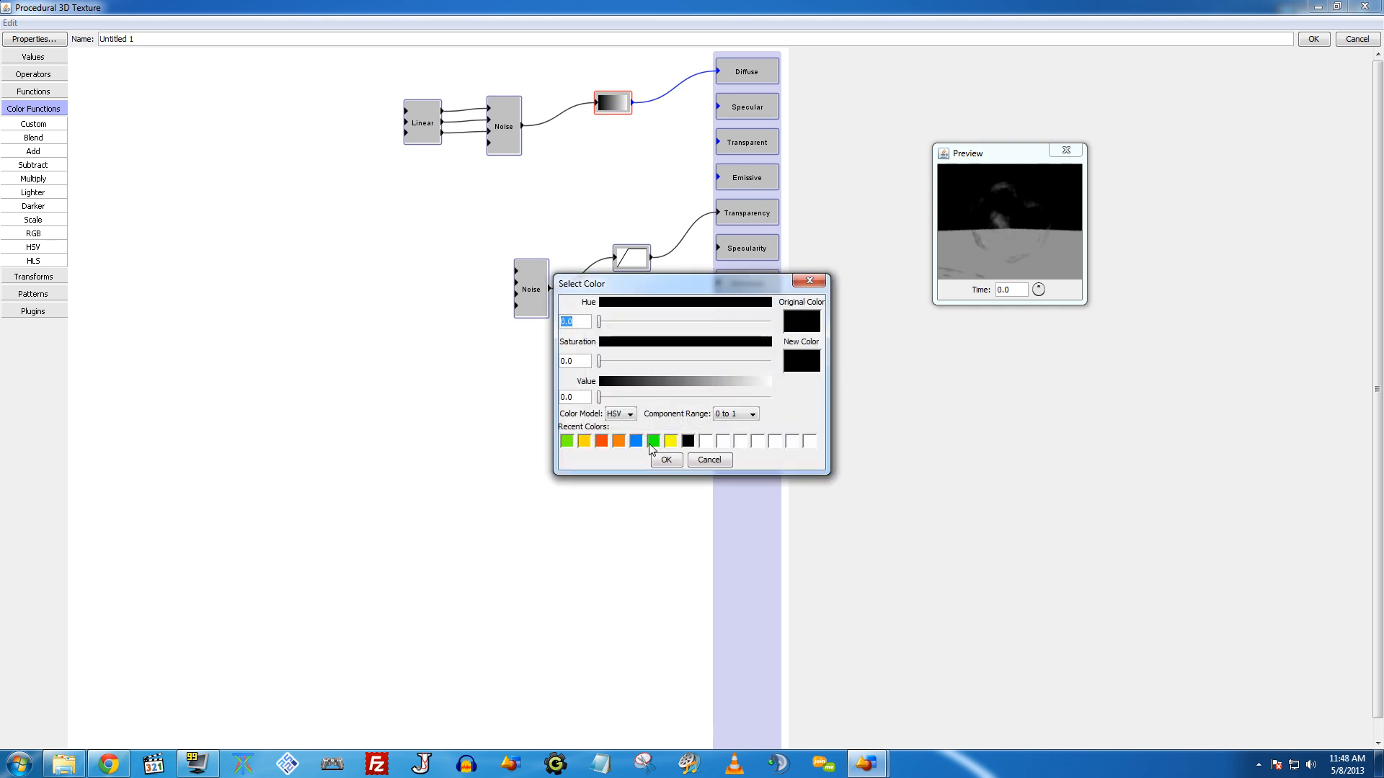
pyautogui.click(585, 441)
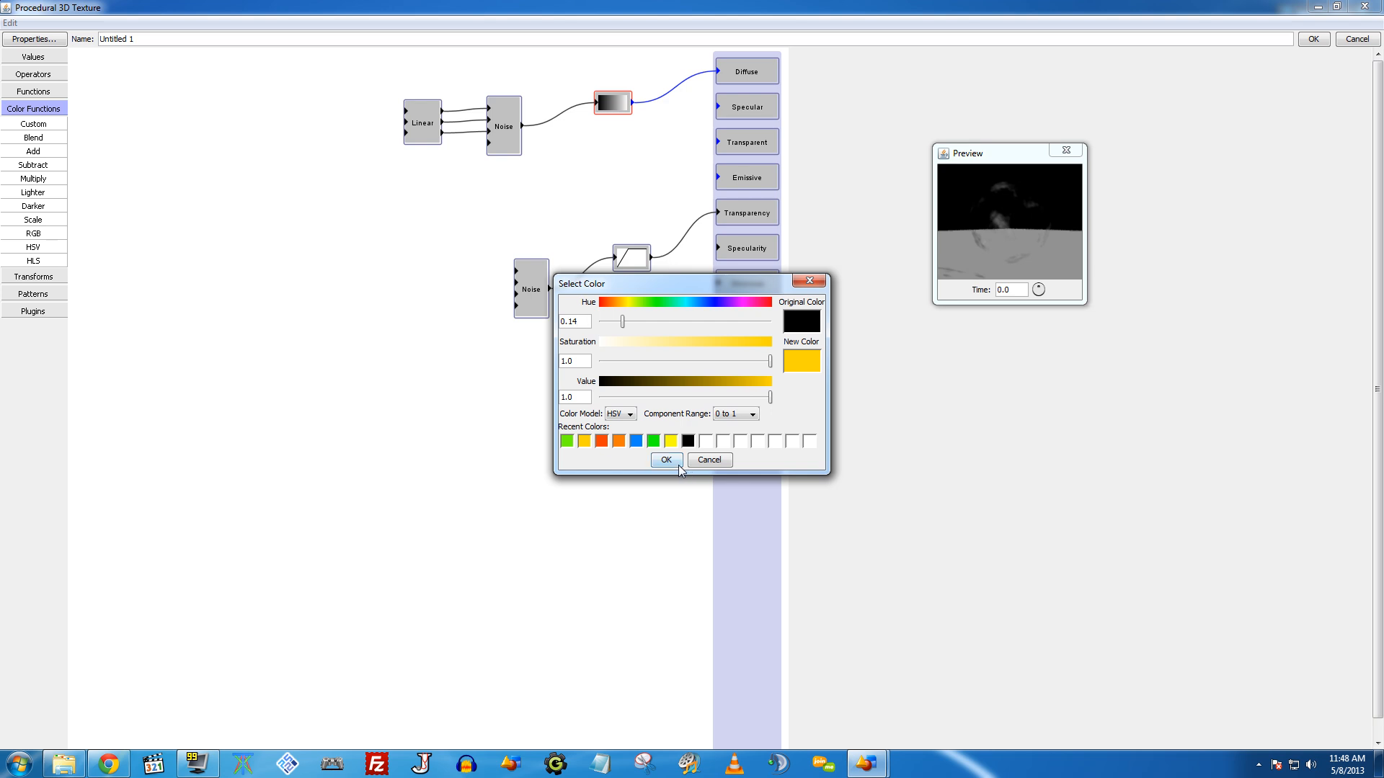
pyautogui.click(666, 460)
pyautogui.click(687, 384)
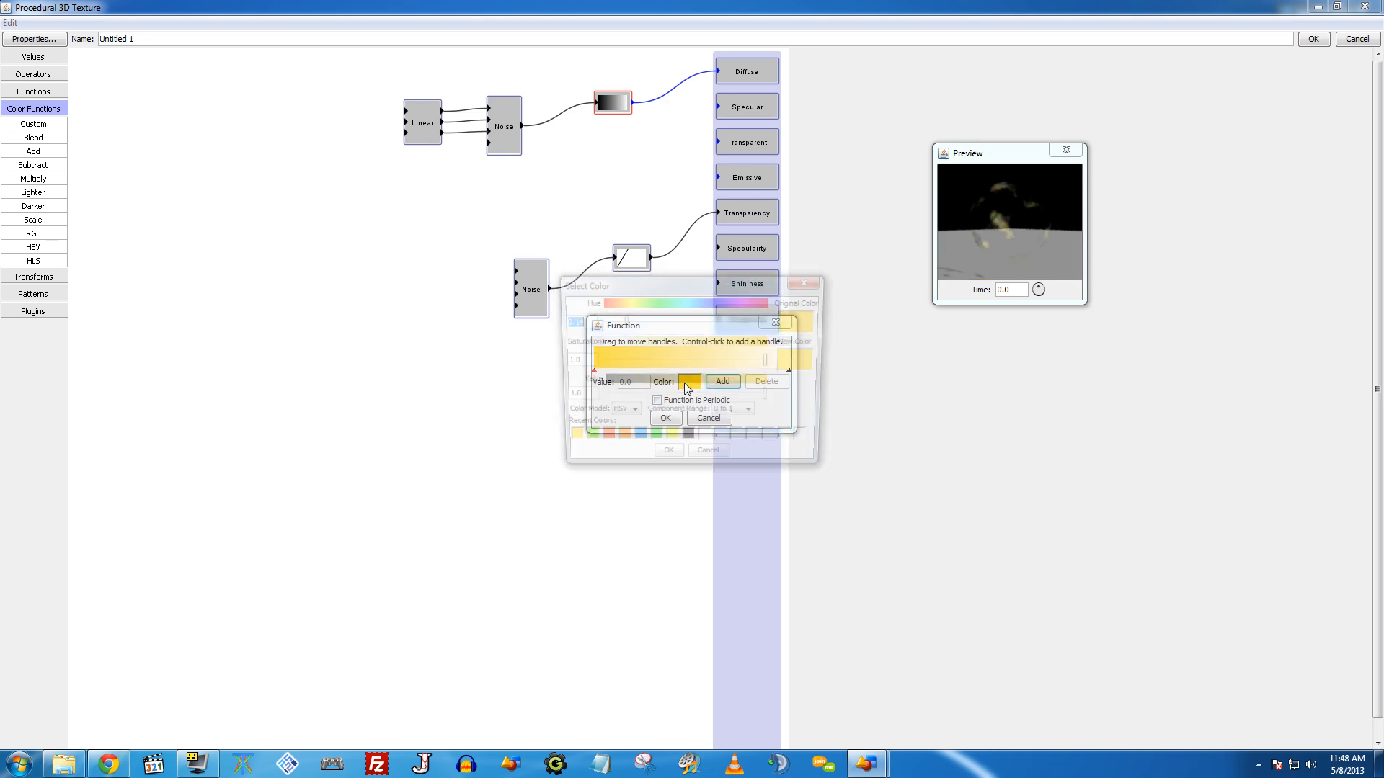
pyautogui.click(585, 441)
pyautogui.click(664, 460)
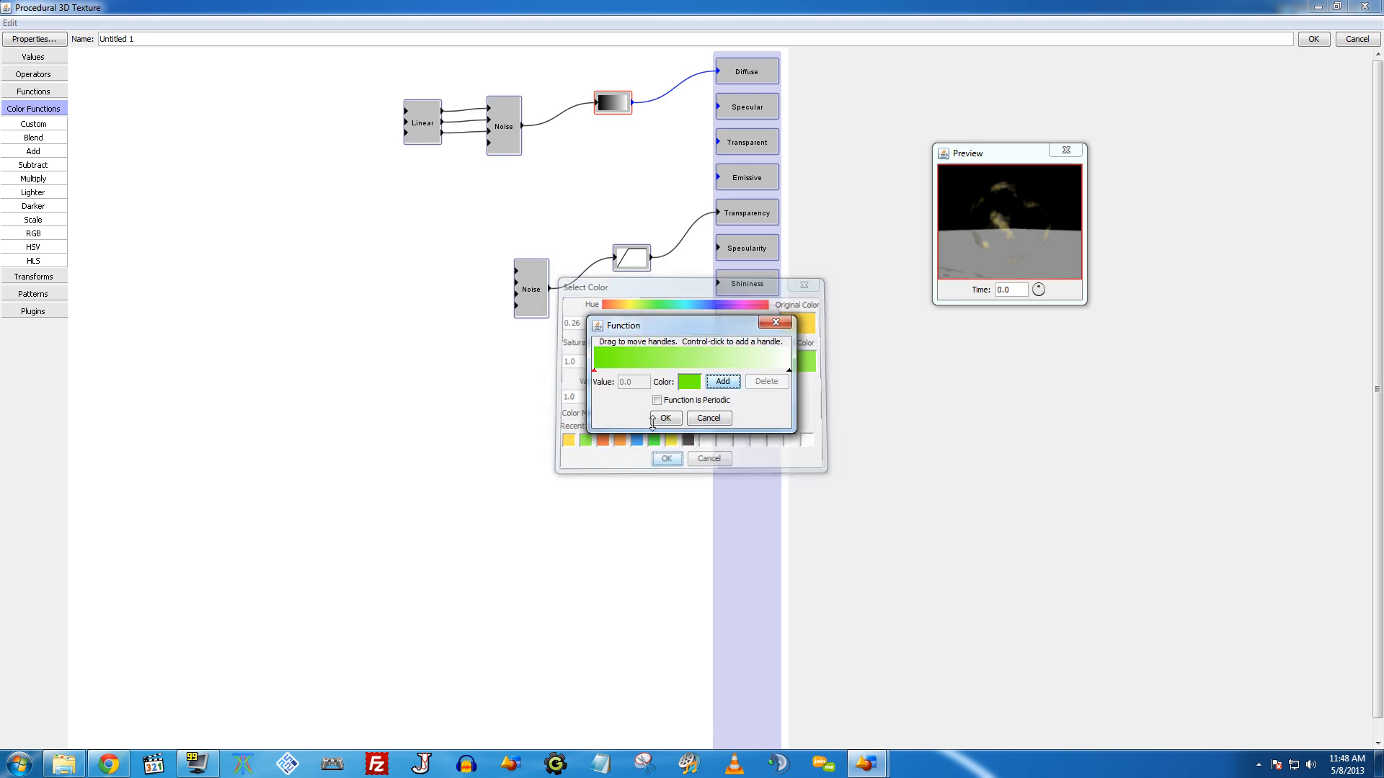
# Step: Add a gradient handle at value 0.5 and color it with the recently used golden yellow
pyautogui.click(723, 382)
pyautogui.click(689, 382)
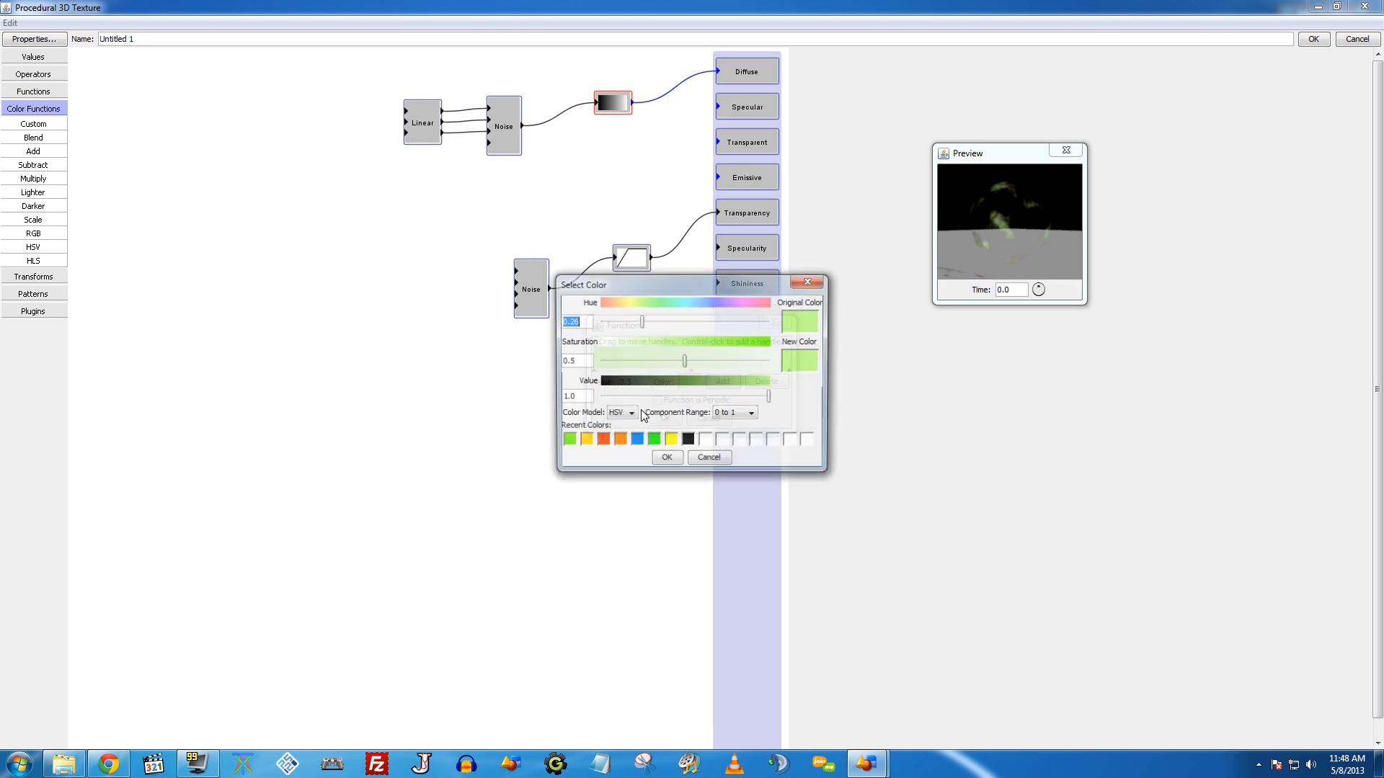
pyautogui.click(587, 438)
pyautogui.click(667, 457)
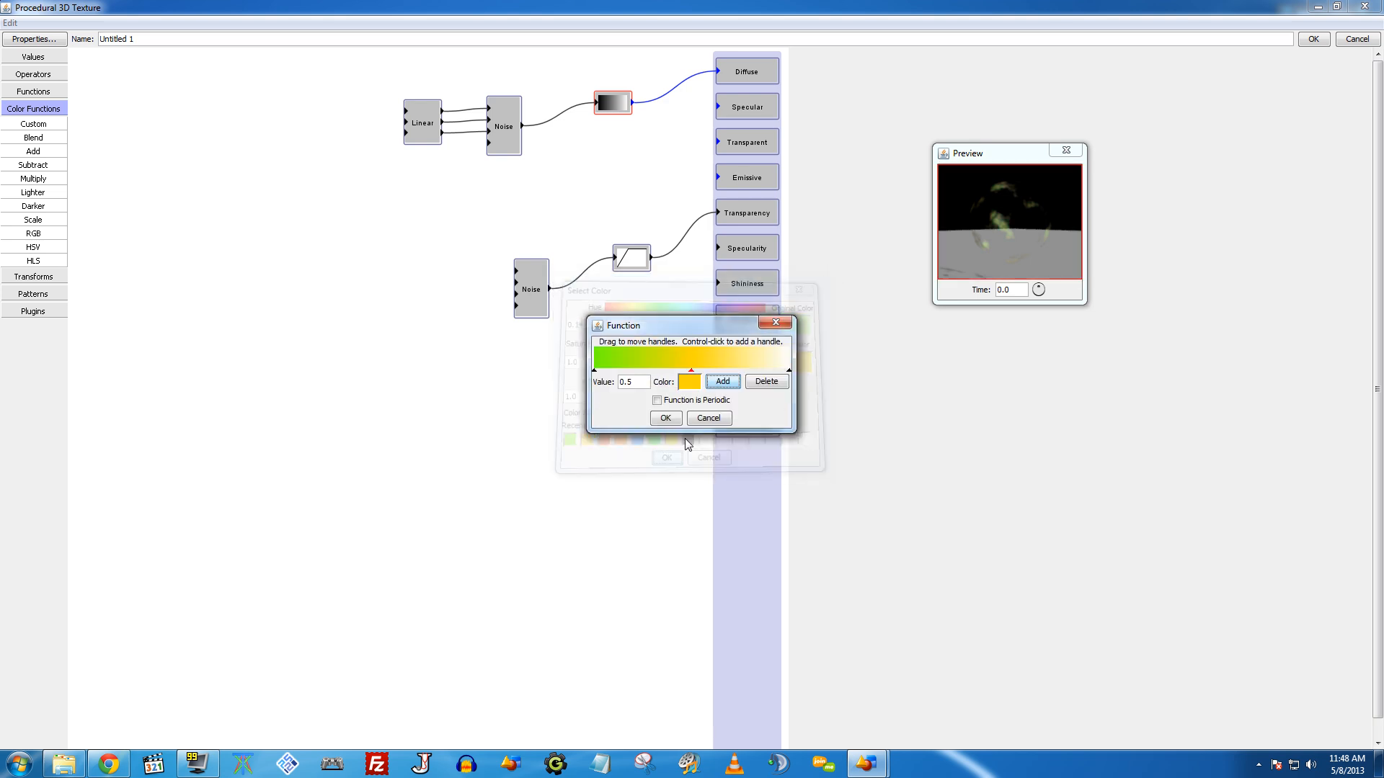
# Step: Set the gradient's last handle to the recently used blue and accept the color function
pyautogui.click(788, 371)
pyautogui.click(689, 381)
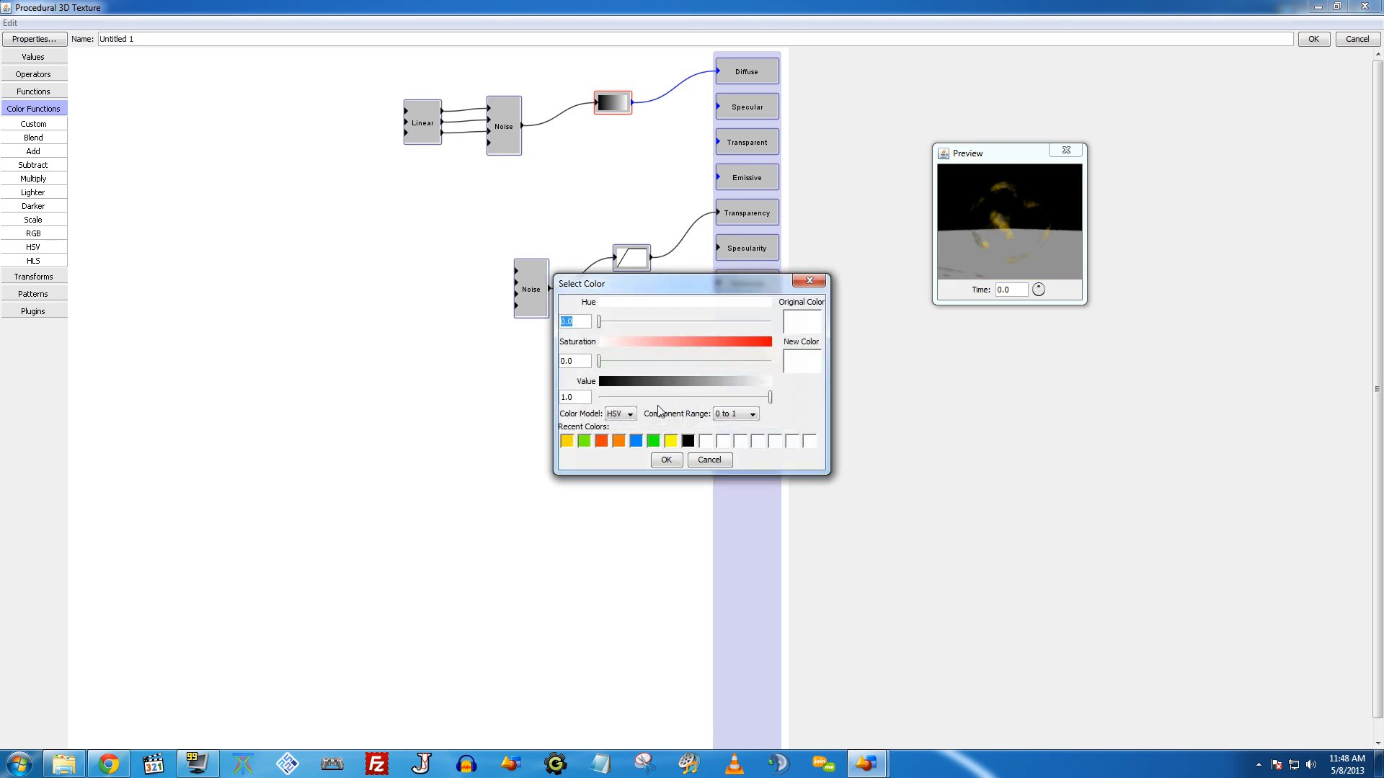
pyautogui.click(636, 443)
pyautogui.click(667, 459)
pyautogui.click(666, 421)
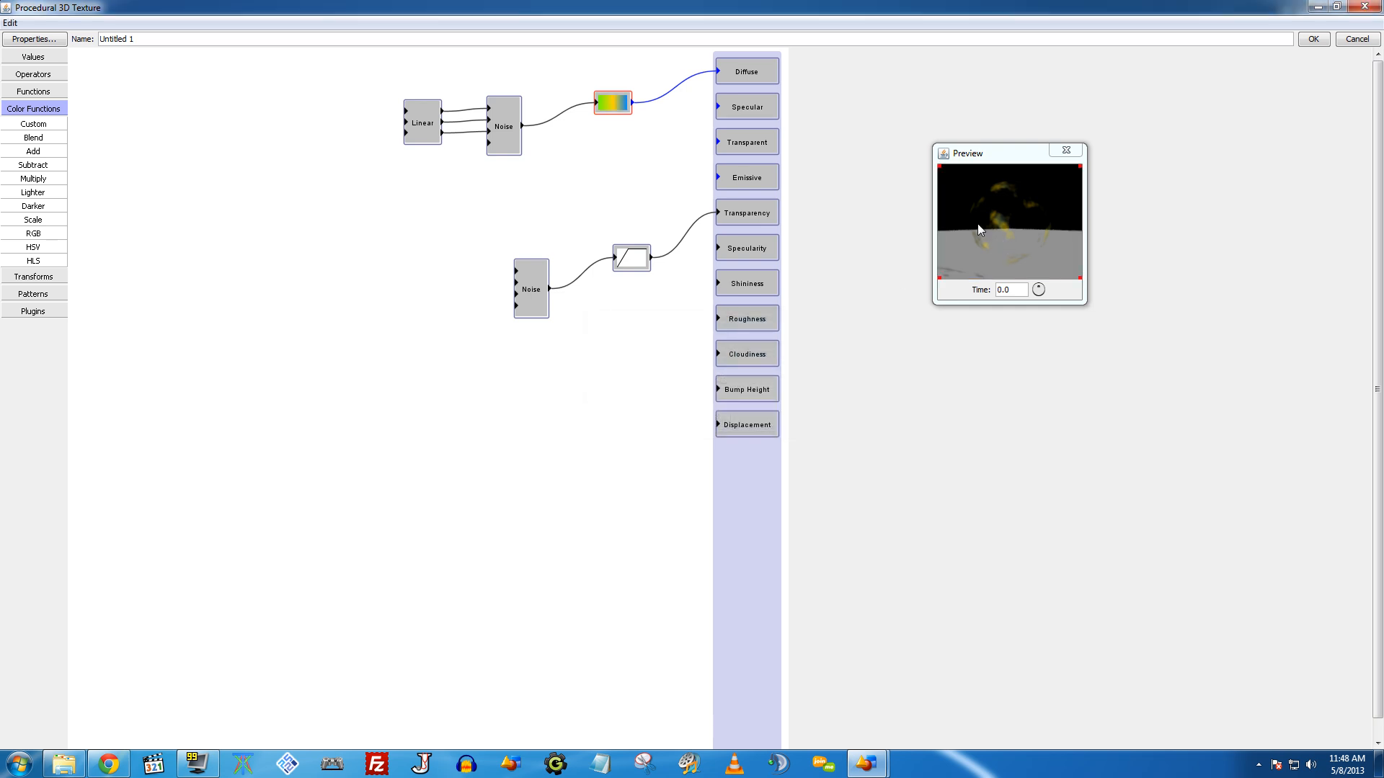
# Step: Set the scale of the upper Linear transform to 5 in X, Y and Z
pyautogui.moveTo(978, 226)
pyautogui.mouseDown()
pyautogui.moveTo(993, 219)
pyautogui.moveTo(966, 230)
pyautogui.mouseUp()
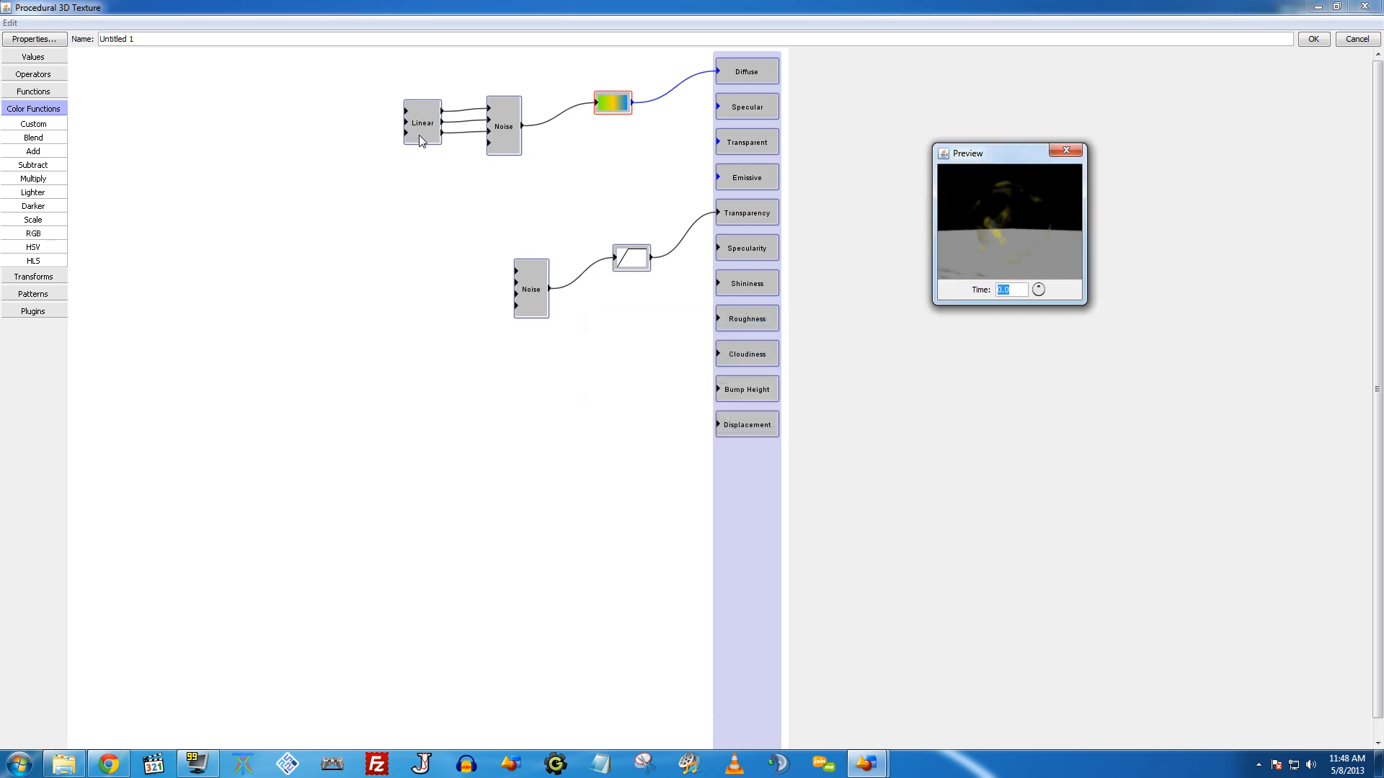
pyautogui.doubleClick(427, 129)
pyautogui.moveTo(673, 395); pyautogui.dragTo(619, 382)
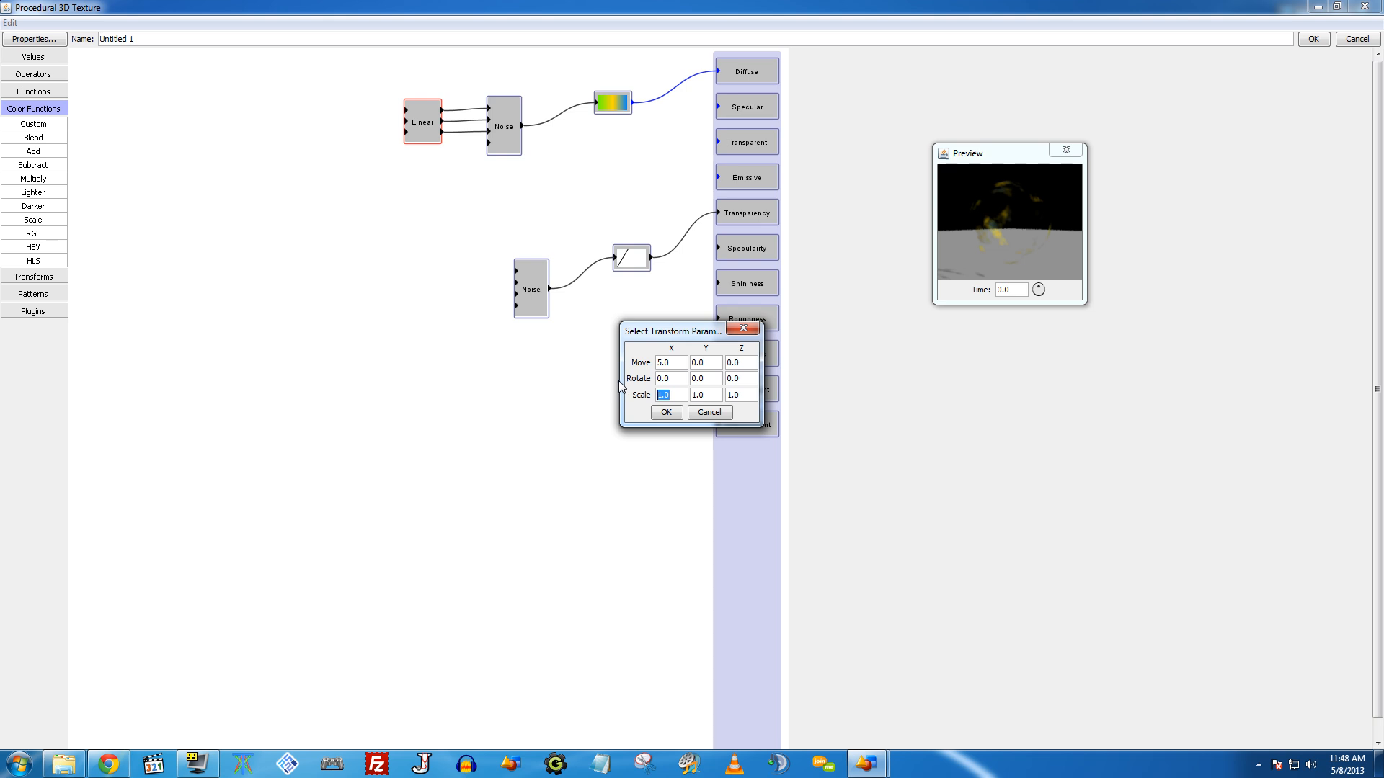
pyautogui.write('5')
pyautogui.write('5')
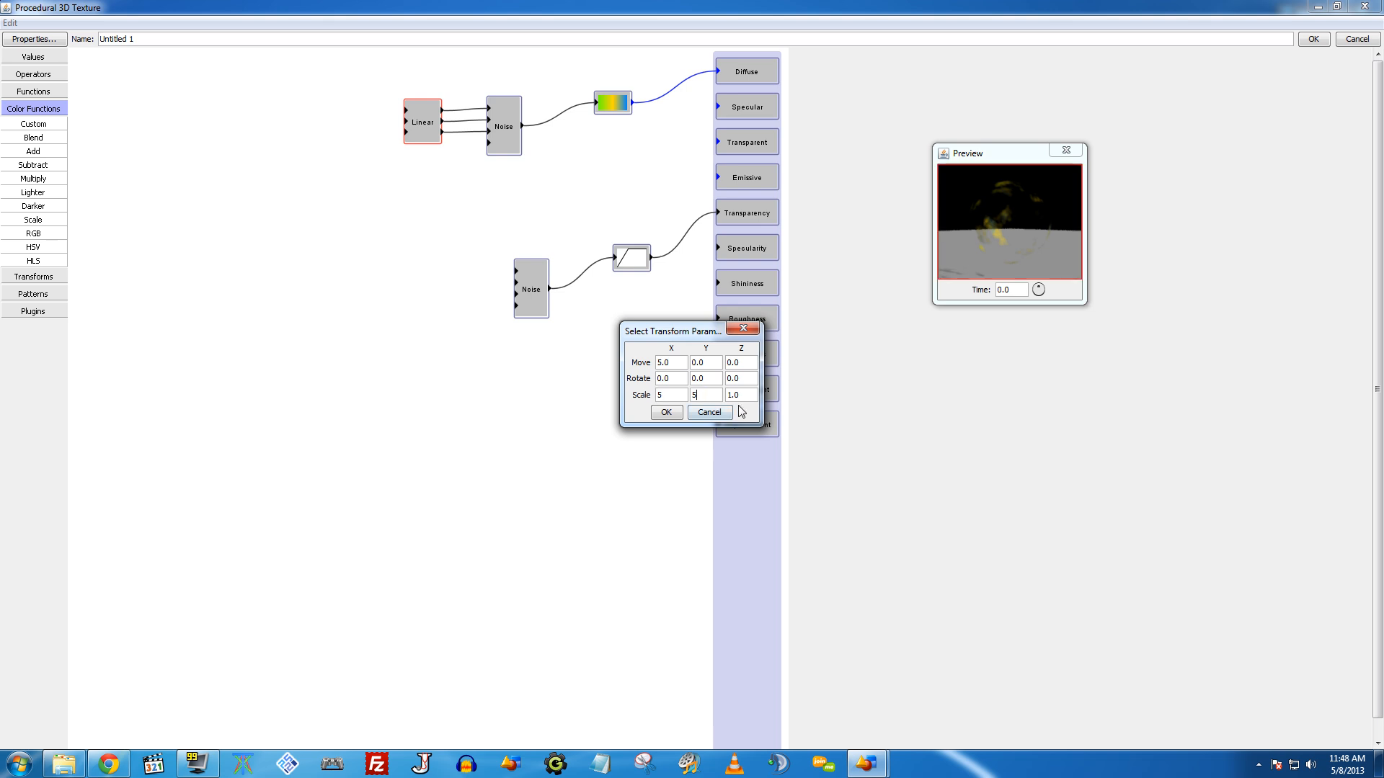
pyautogui.press('Tab')
pyautogui.write('5')
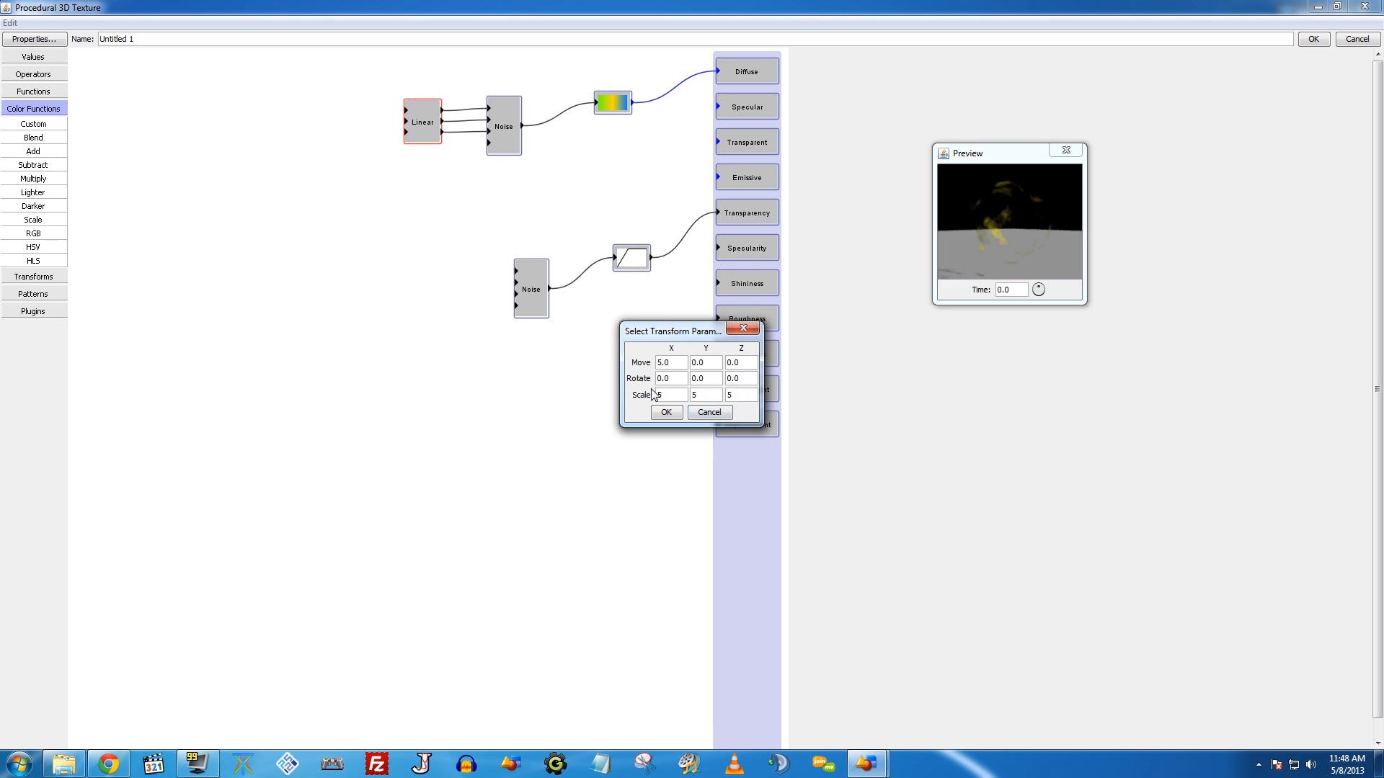
pyautogui.click(666, 415)
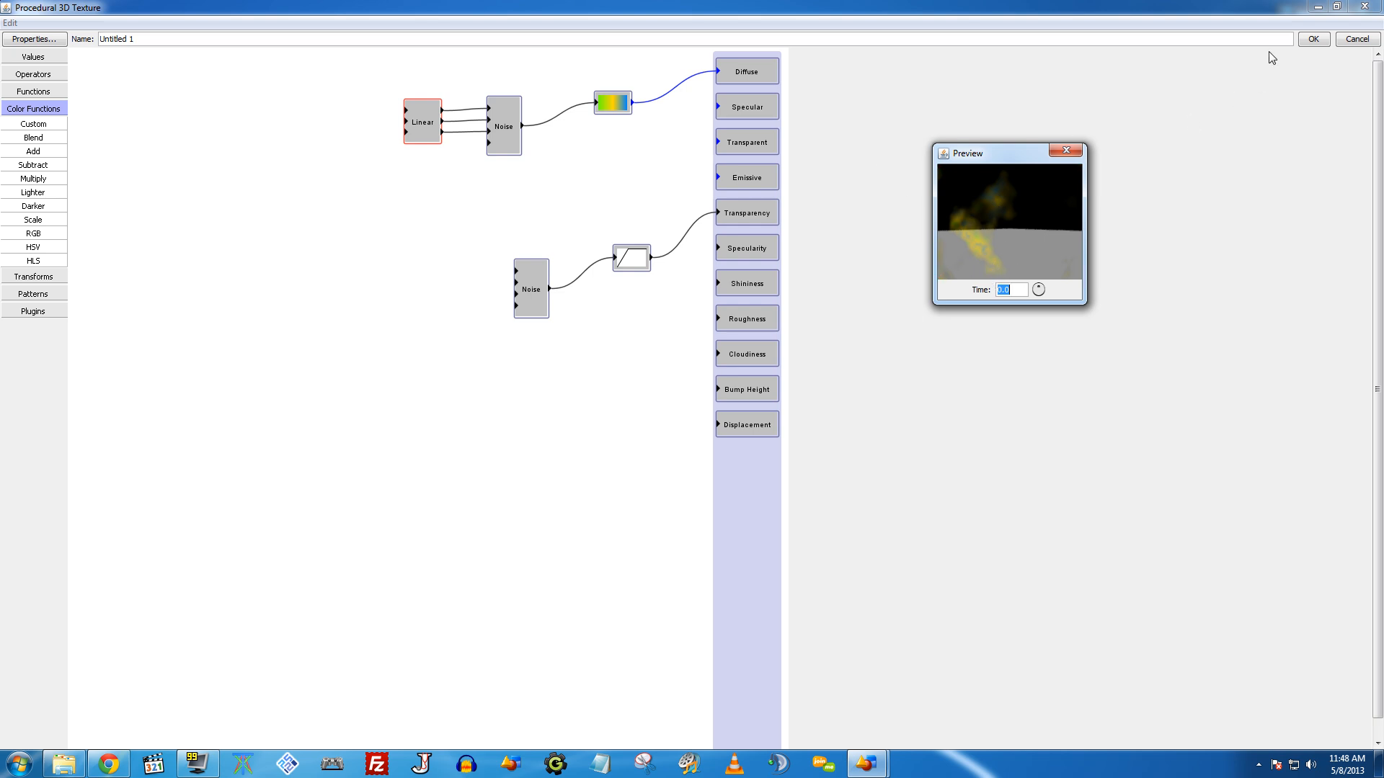
# Step: Save the procedural texture, rename it Nebula, and close the texture manager
pyautogui.click(1313, 38)
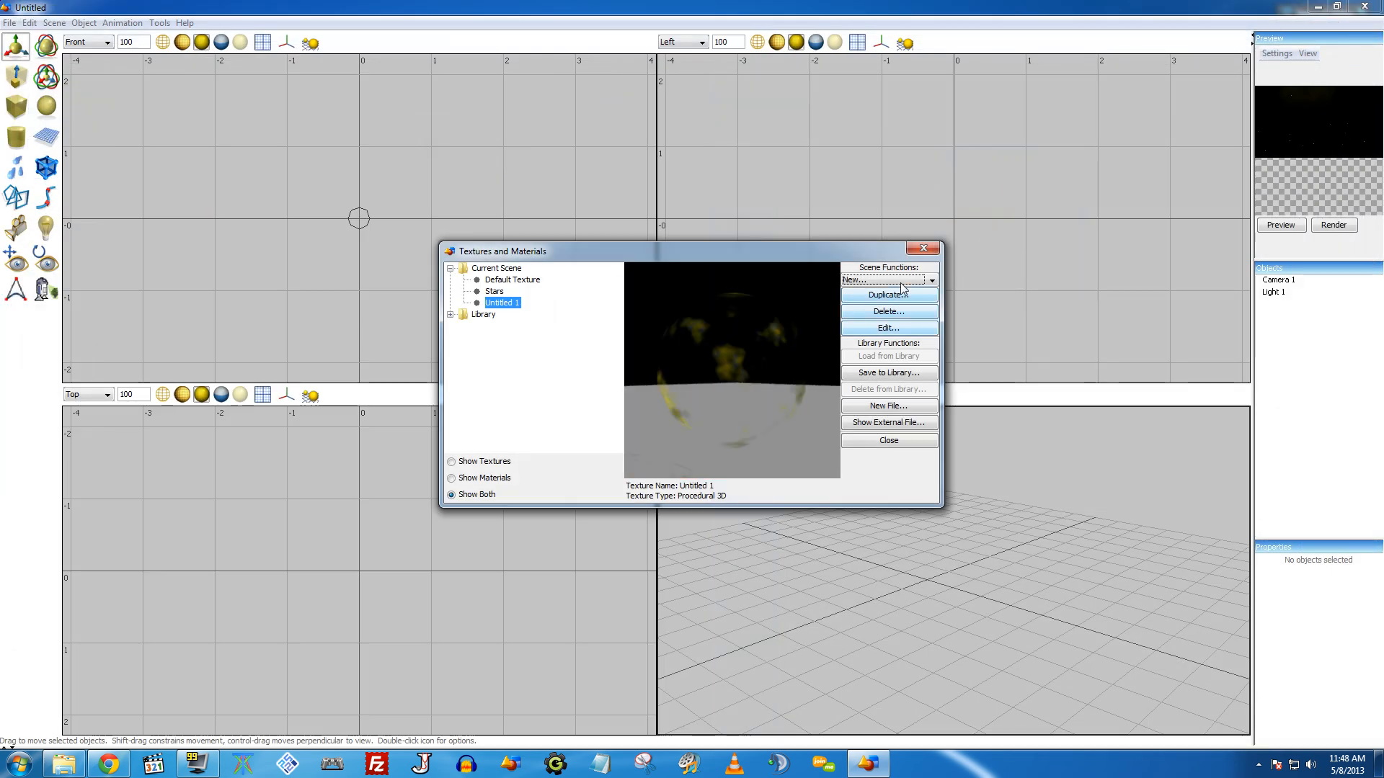
pyautogui.doubleClick(496, 306)
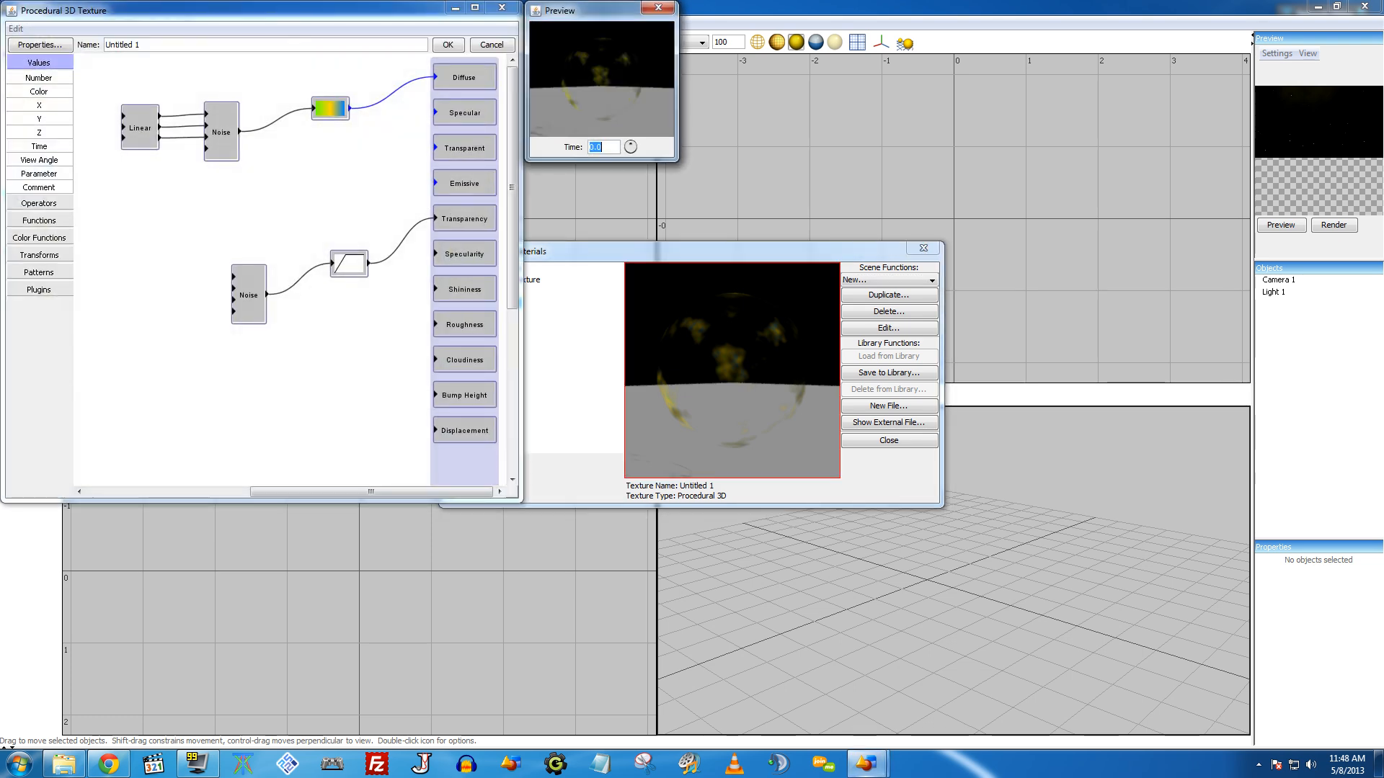
pyautogui.write('Nebula')
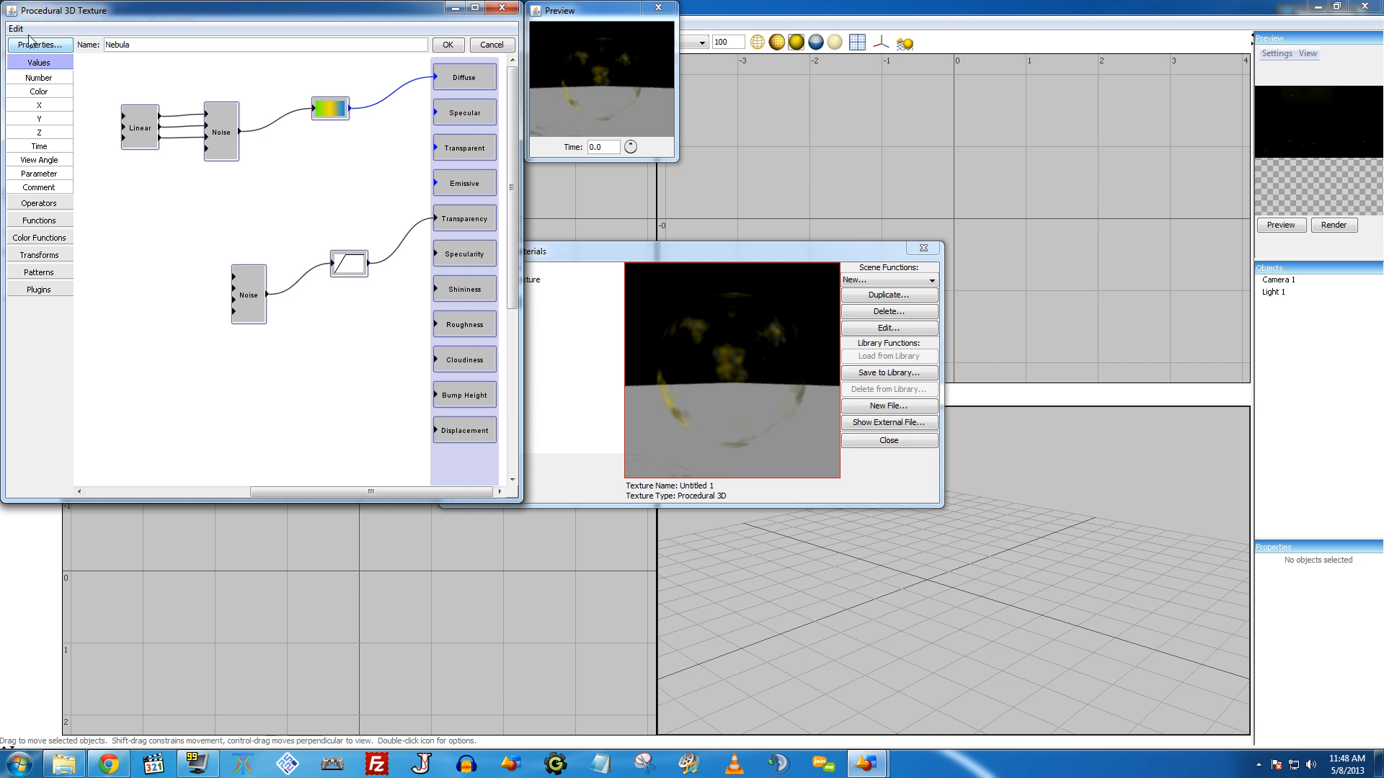
pyautogui.click(448, 45)
pyautogui.click(921, 248)
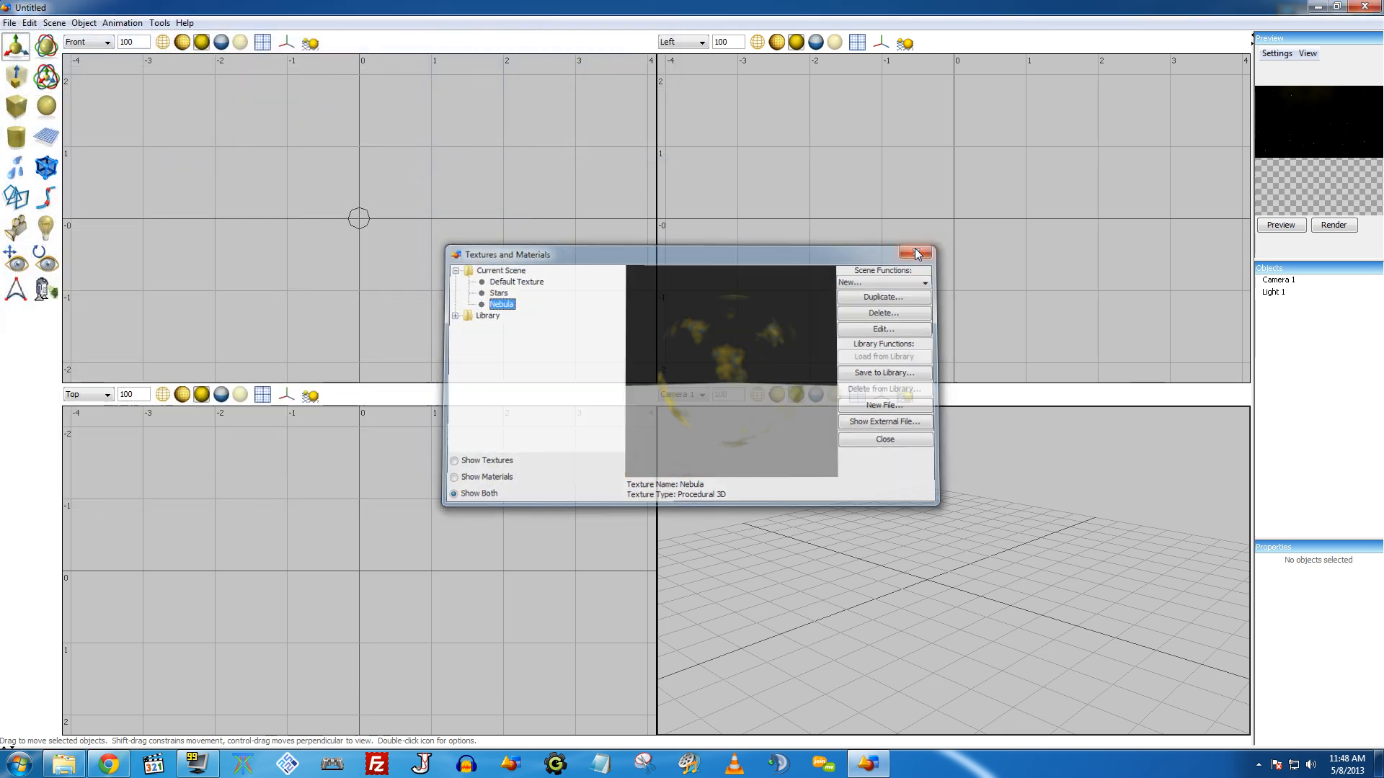
# Step: Assign the Nebula texture to the scene environment and preview it from a rotated camera view
pyautogui.click(54, 23)
pyautogui.click(110, 249)
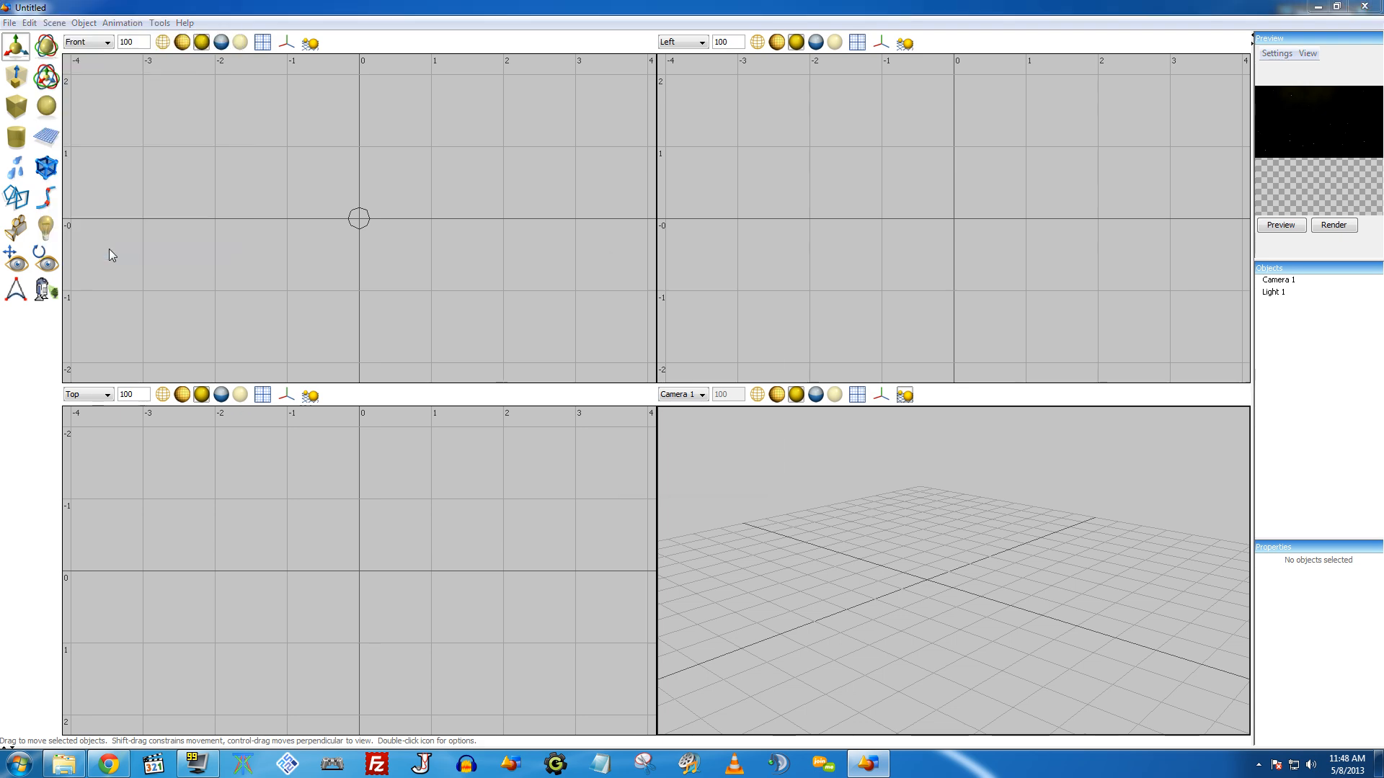
pyautogui.click(696, 371)
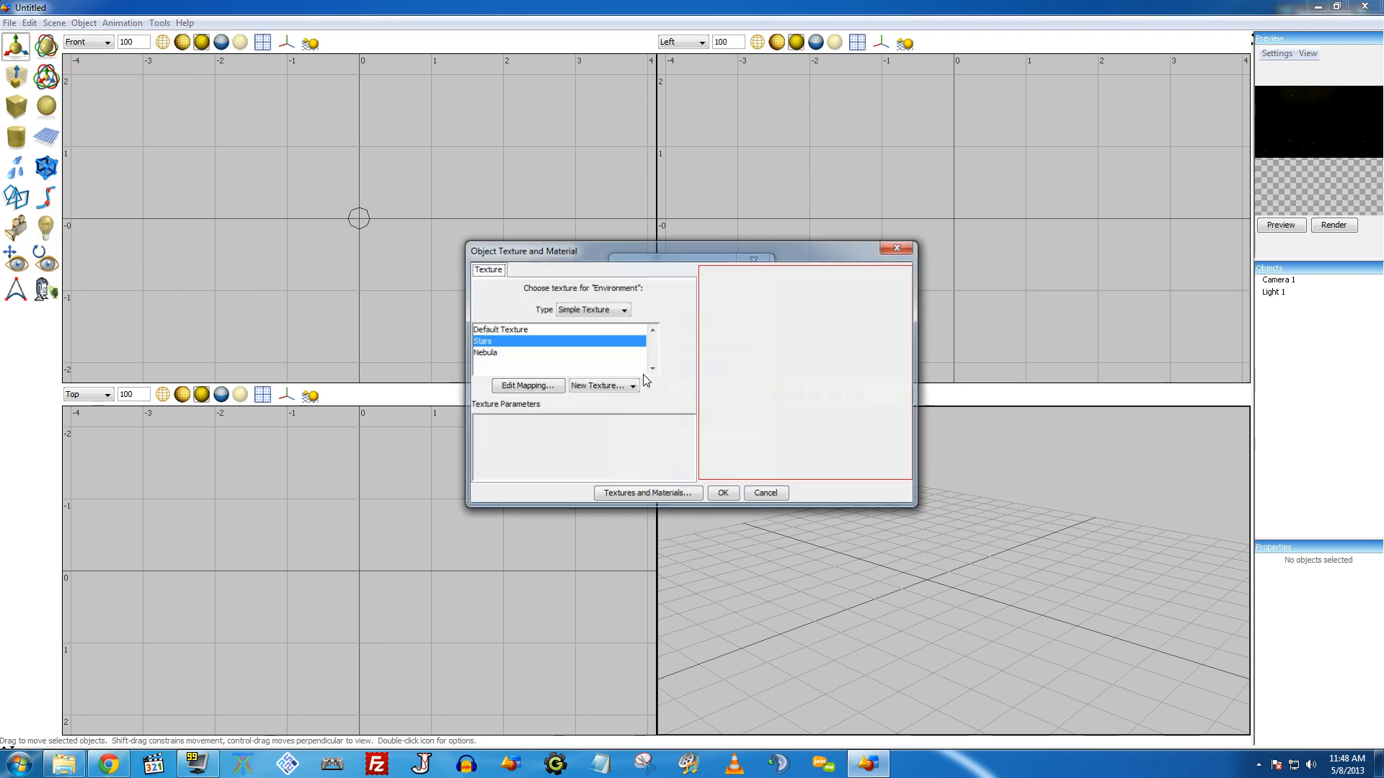
pyautogui.click(484, 353)
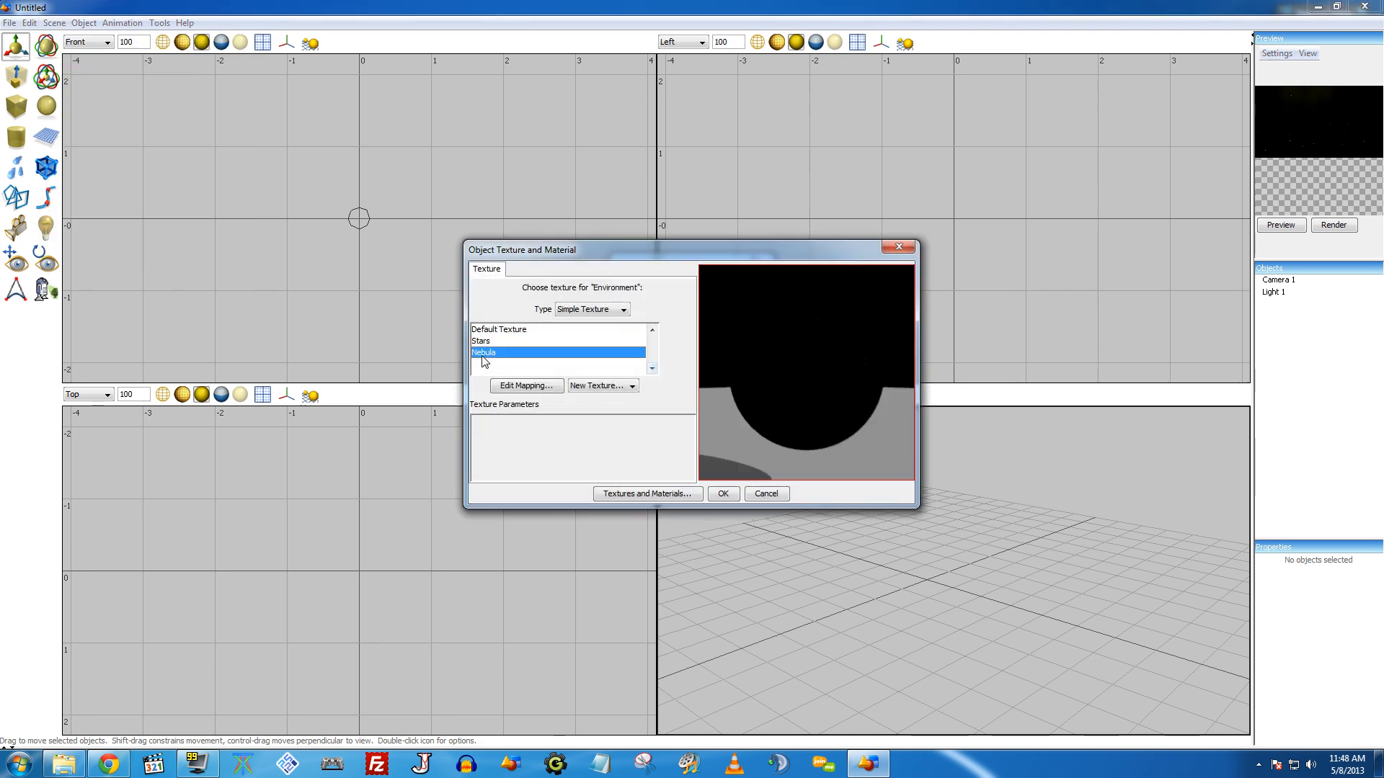
pyautogui.click(723, 495)
pyautogui.click(666, 470)
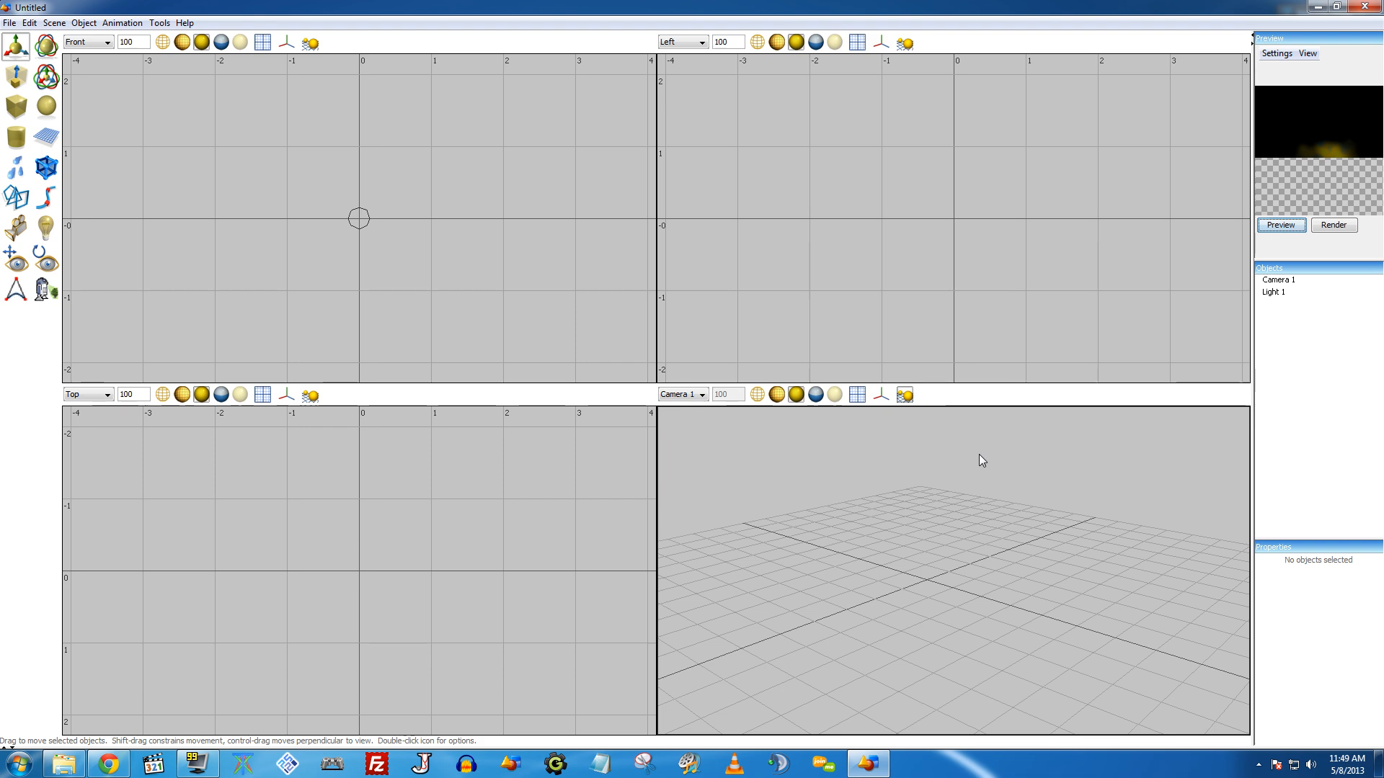
pyautogui.moveTo(979, 454); pyautogui.dragTo(957, 466, button='middle')
pyautogui.click(1286, 230)
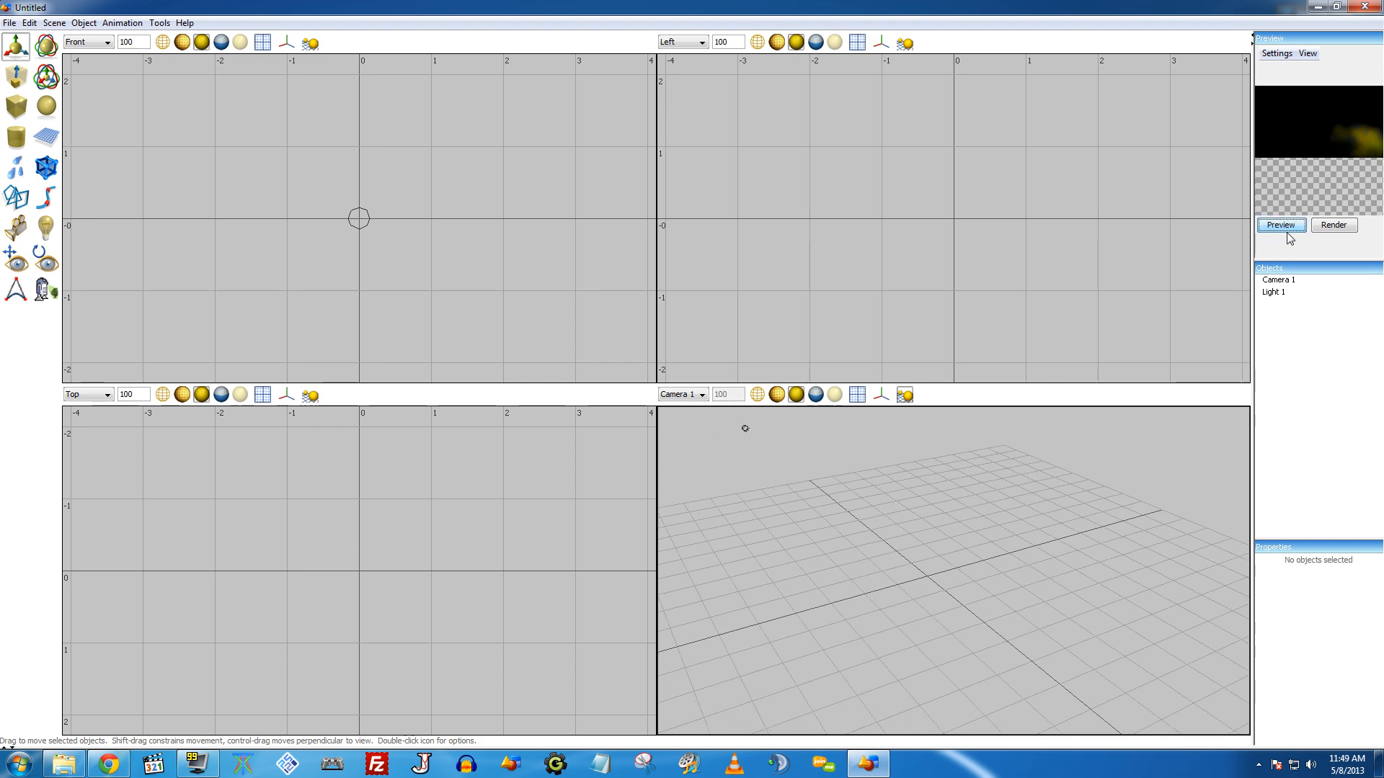
# Step: Render the scene to check the nebula background at full size, and close the render
pyautogui.click(54, 22)
pyautogui.click(76, 37)
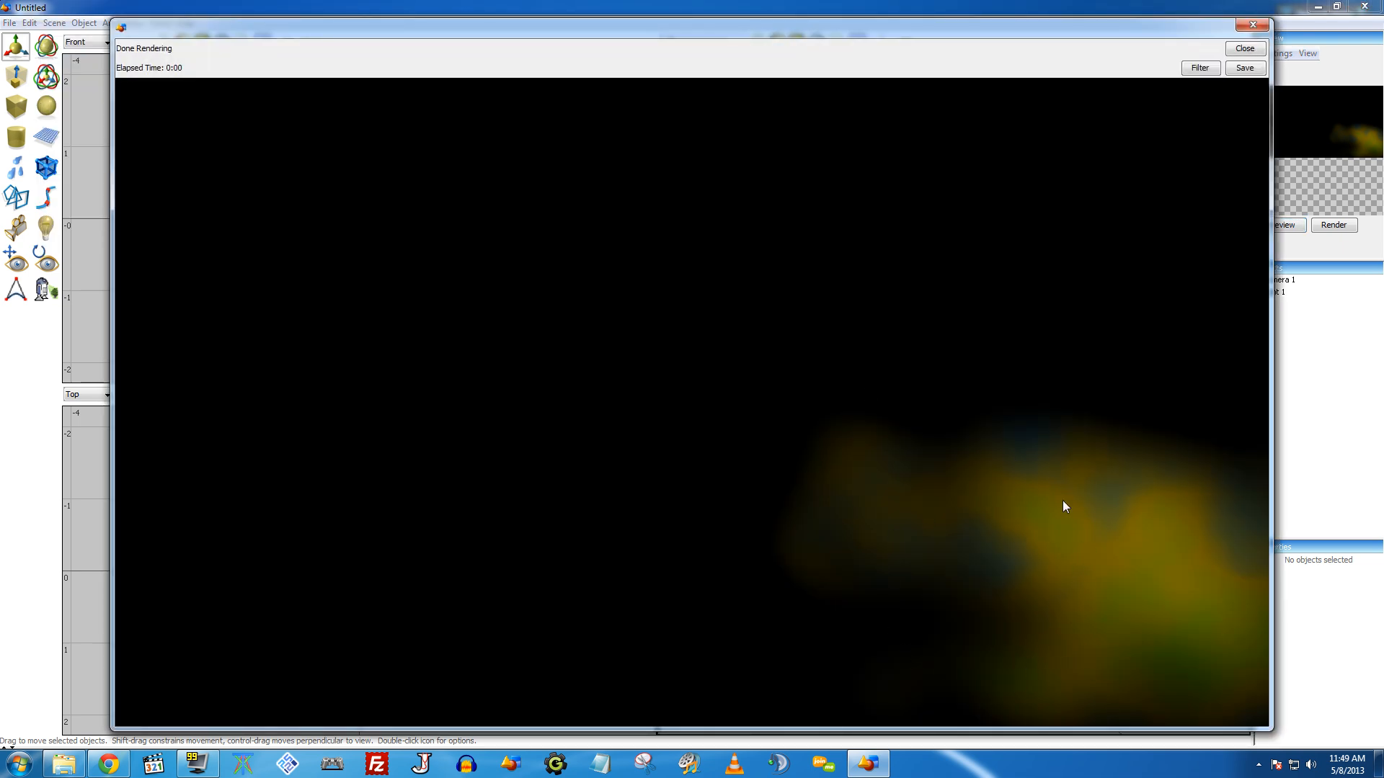
pyautogui.click(1244, 48)
# Step: Set the octaves of the Nebula texture's lower Noise module, which drives transparency, to 20 and save the texture
pyautogui.click(54, 22)
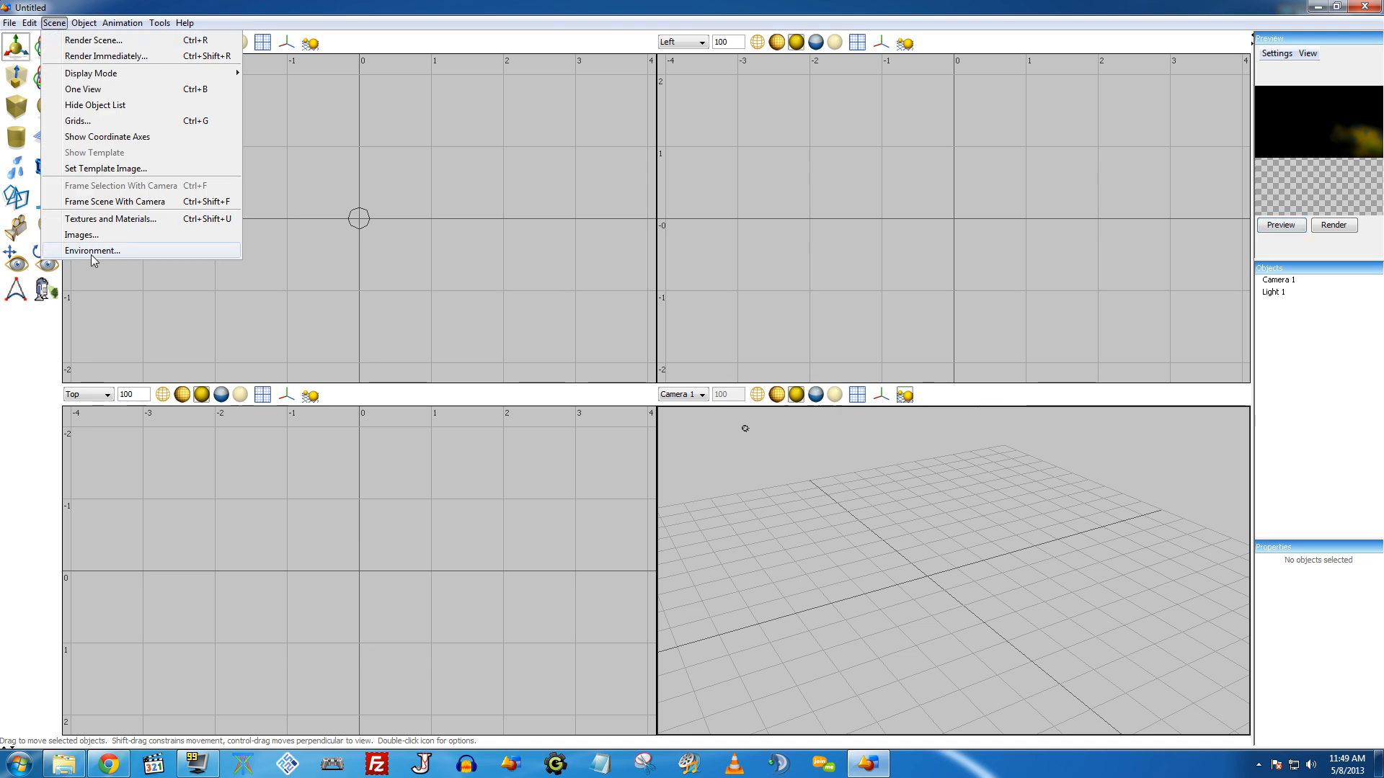
pyautogui.click(108, 219)
pyautogui.click(493, 304)
pyautogui.doubleClick(495, 303)
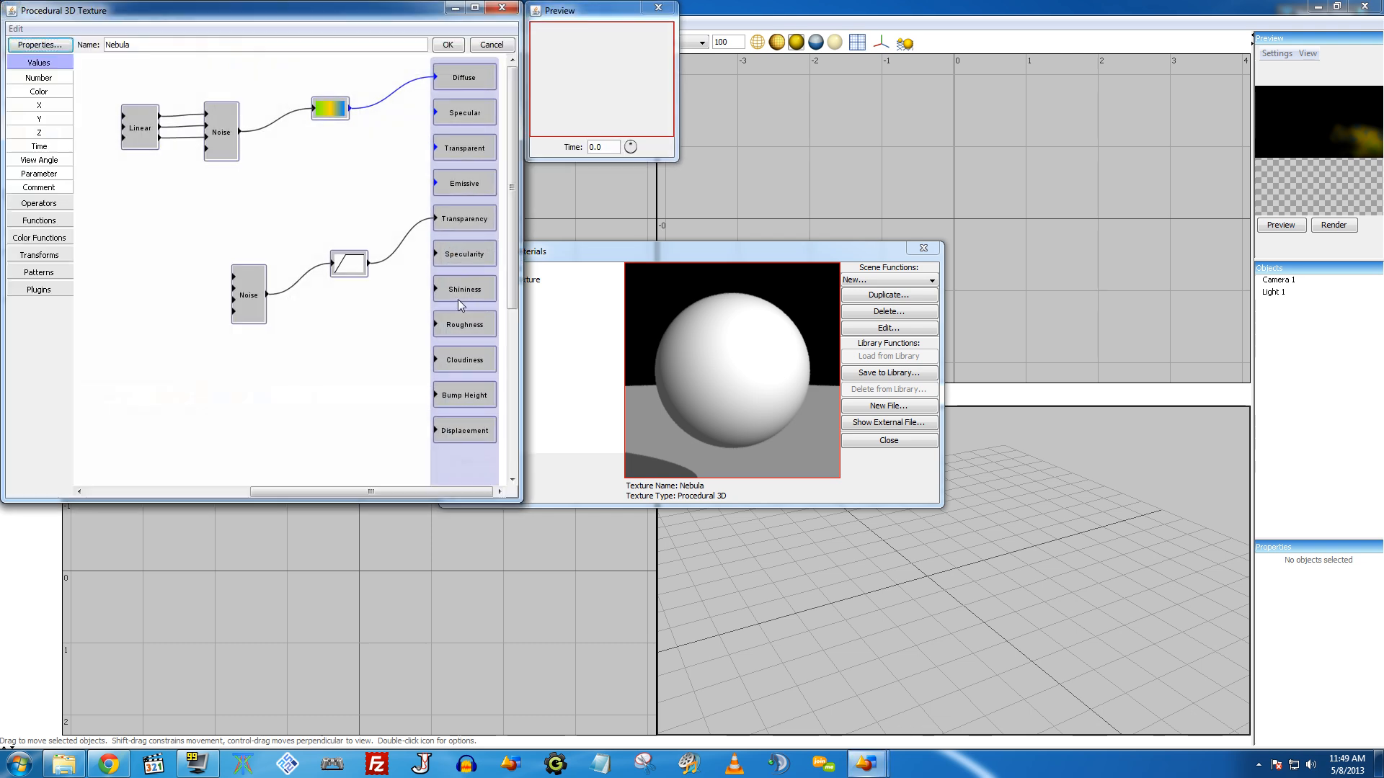
pyautogui.doubleClick(257, 294)
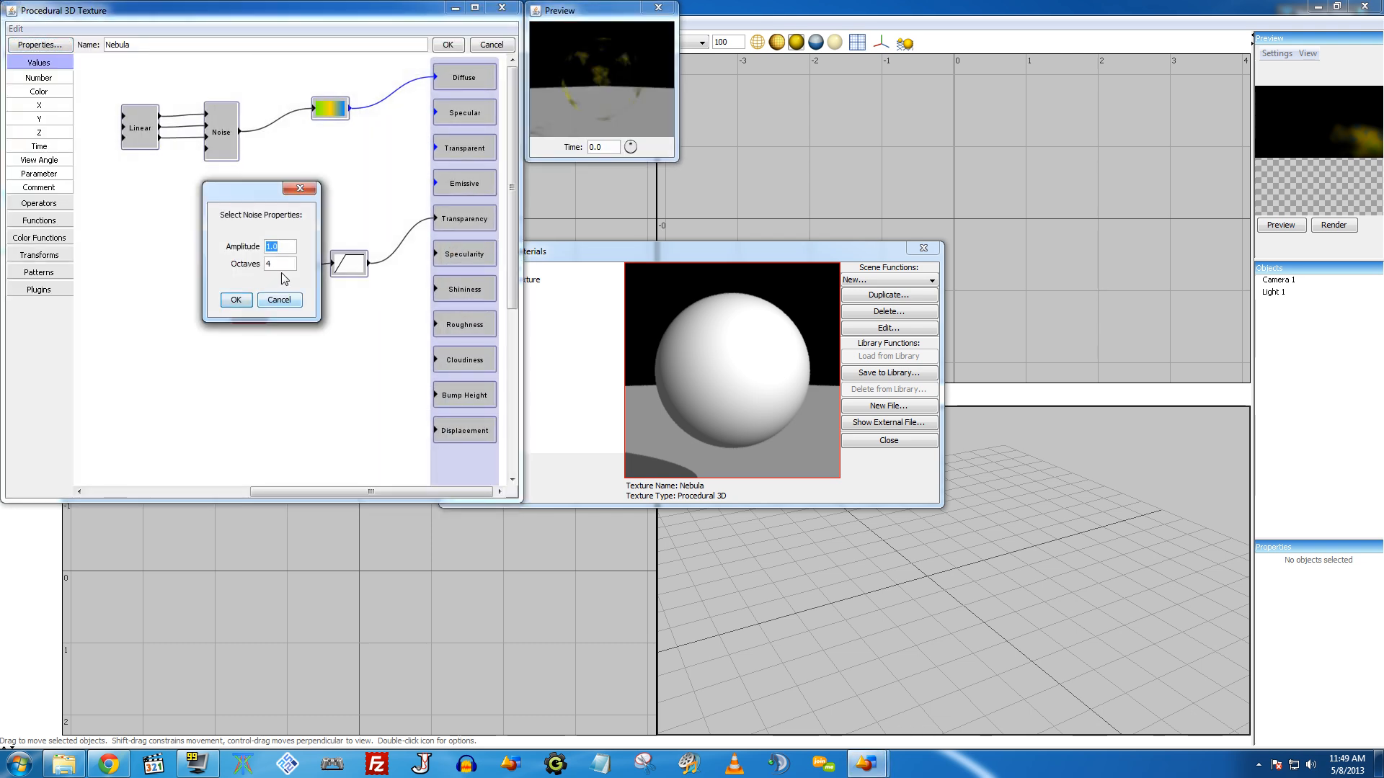
pyautogui.moveTo(278, 263); pyautogui.dragTo(232, 264)
pyautogui.write('20')
pyautogui.click(236, 300)
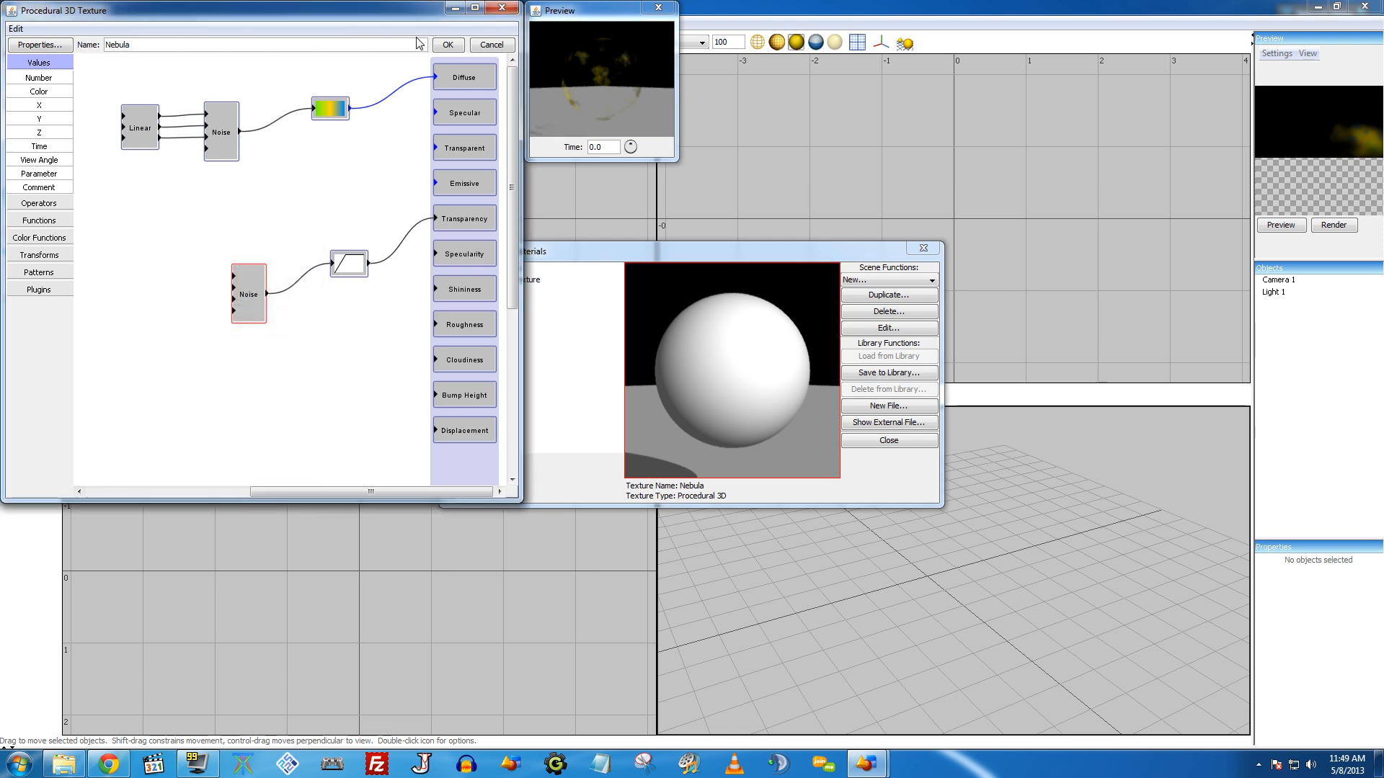
pyautogui.click(443, 46)
pyautogui.click(923, 248)
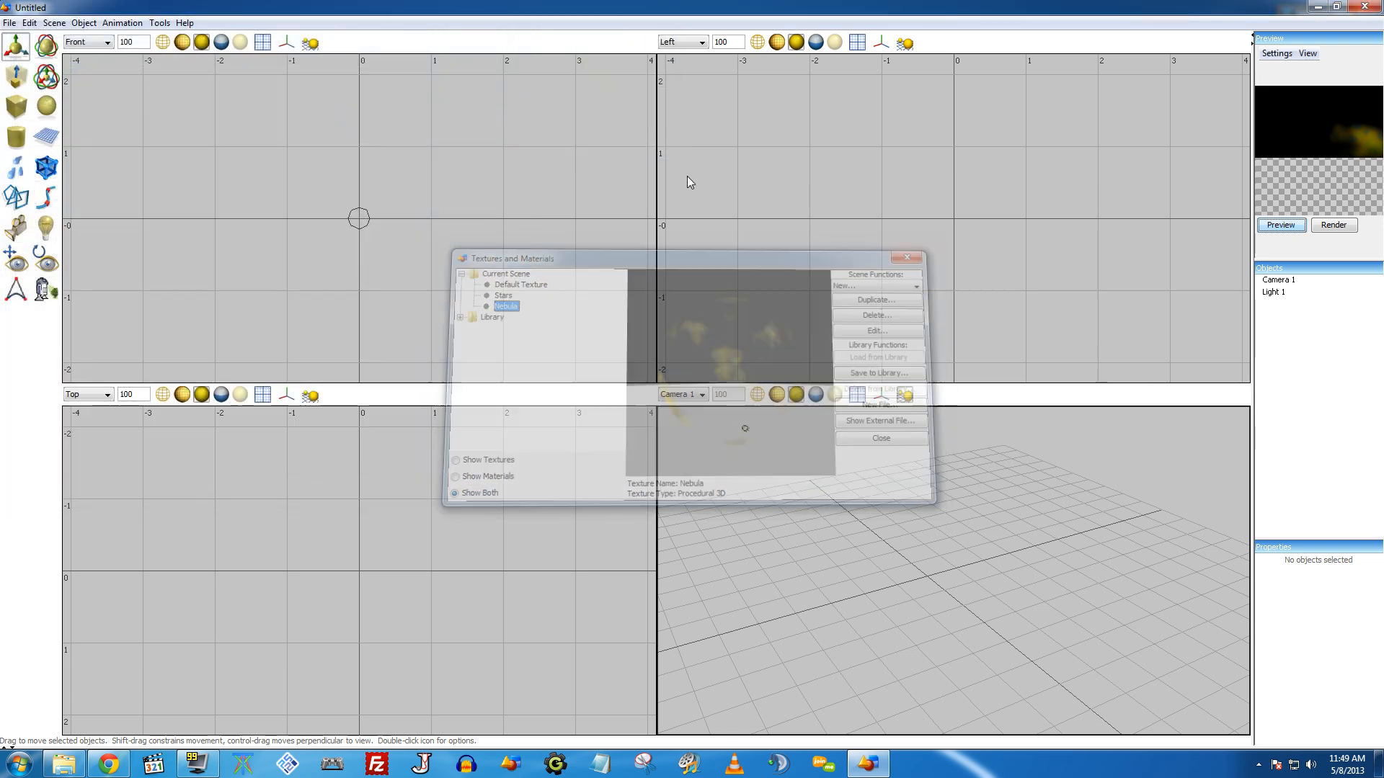
# Step: Render the scene immediately to inspect the nebula's finer noise detail, and close the render
pyautogui.click(55, 23)
pyautogui.click(101, 55)
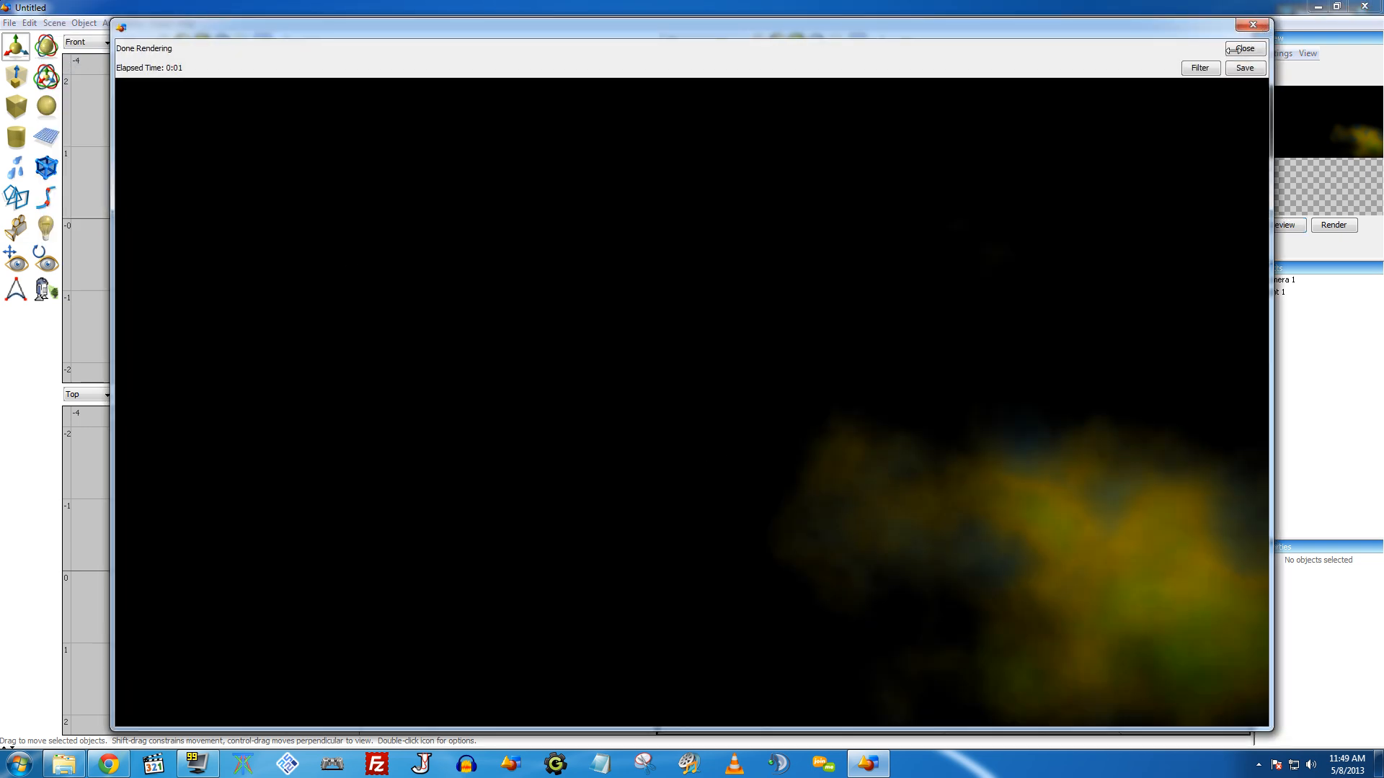
pyautogui.click(1238, 49)
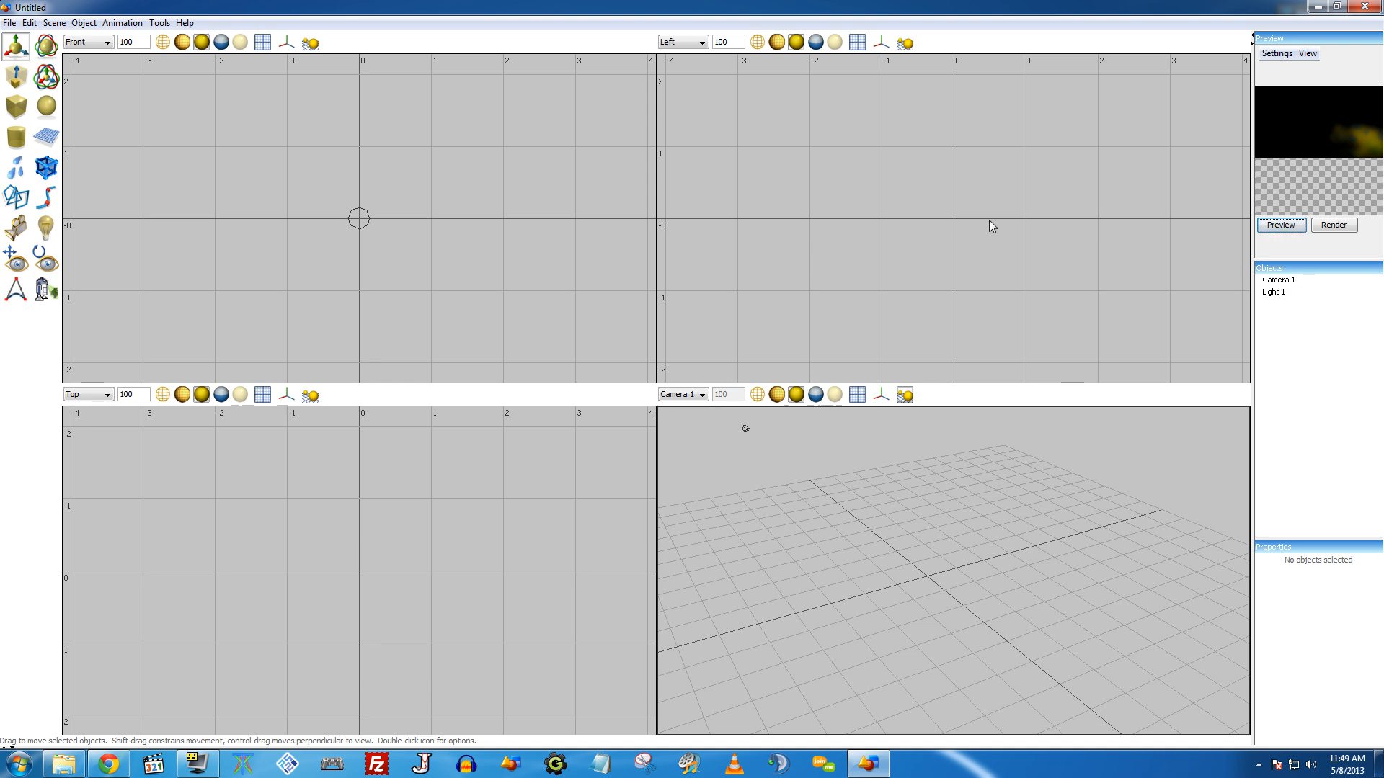
pyautogui.click(54, 22)
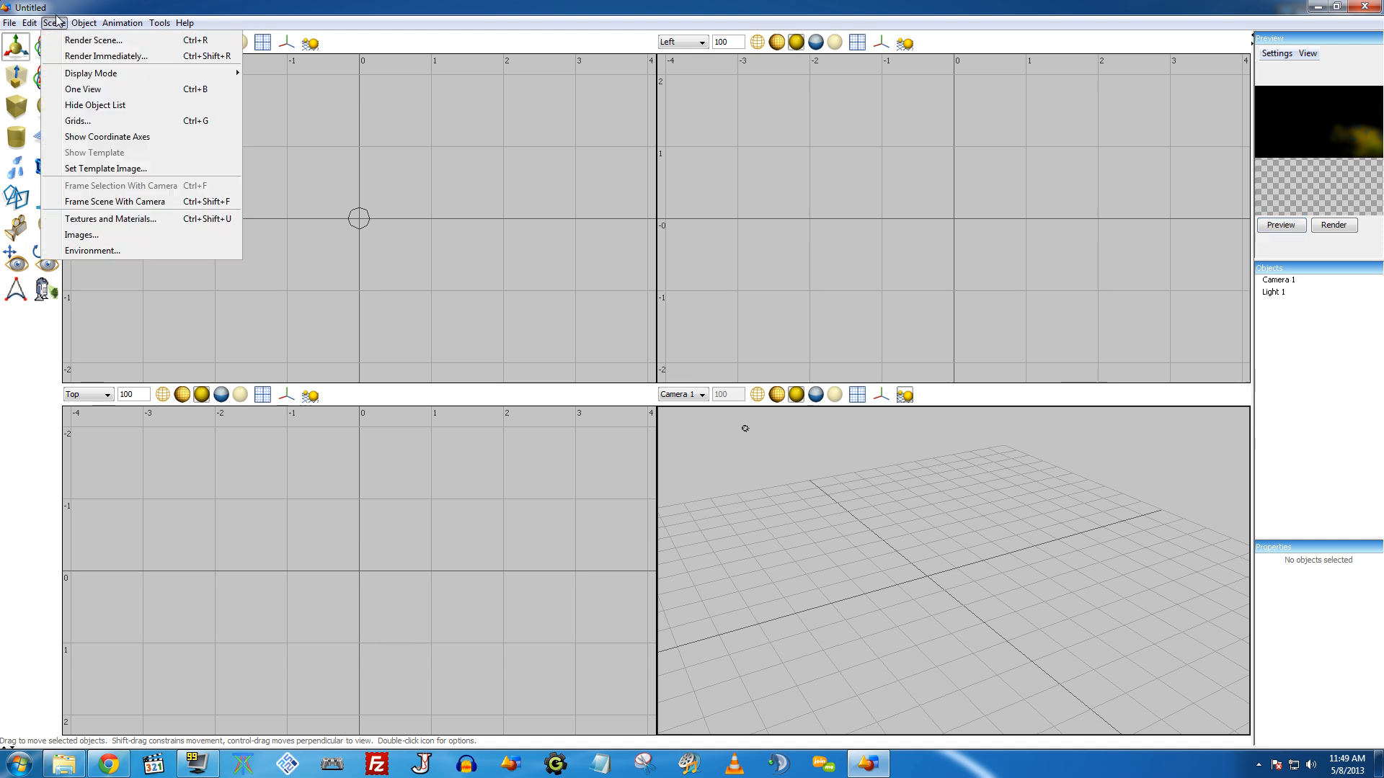
pyautogui.click(88, 253)
pyautogui.click(703, 367)
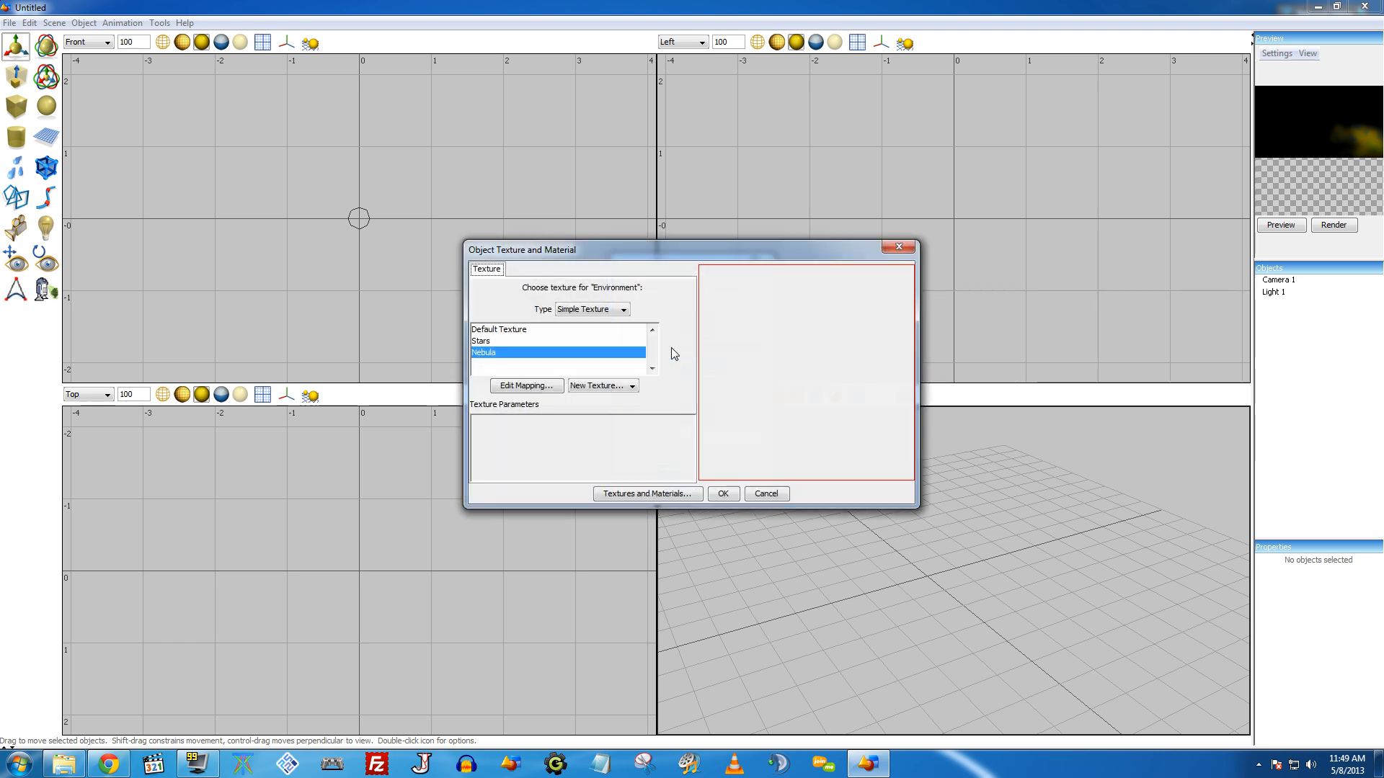
pyautogui.click(501, 341)
pyautogui.click(494, 352)
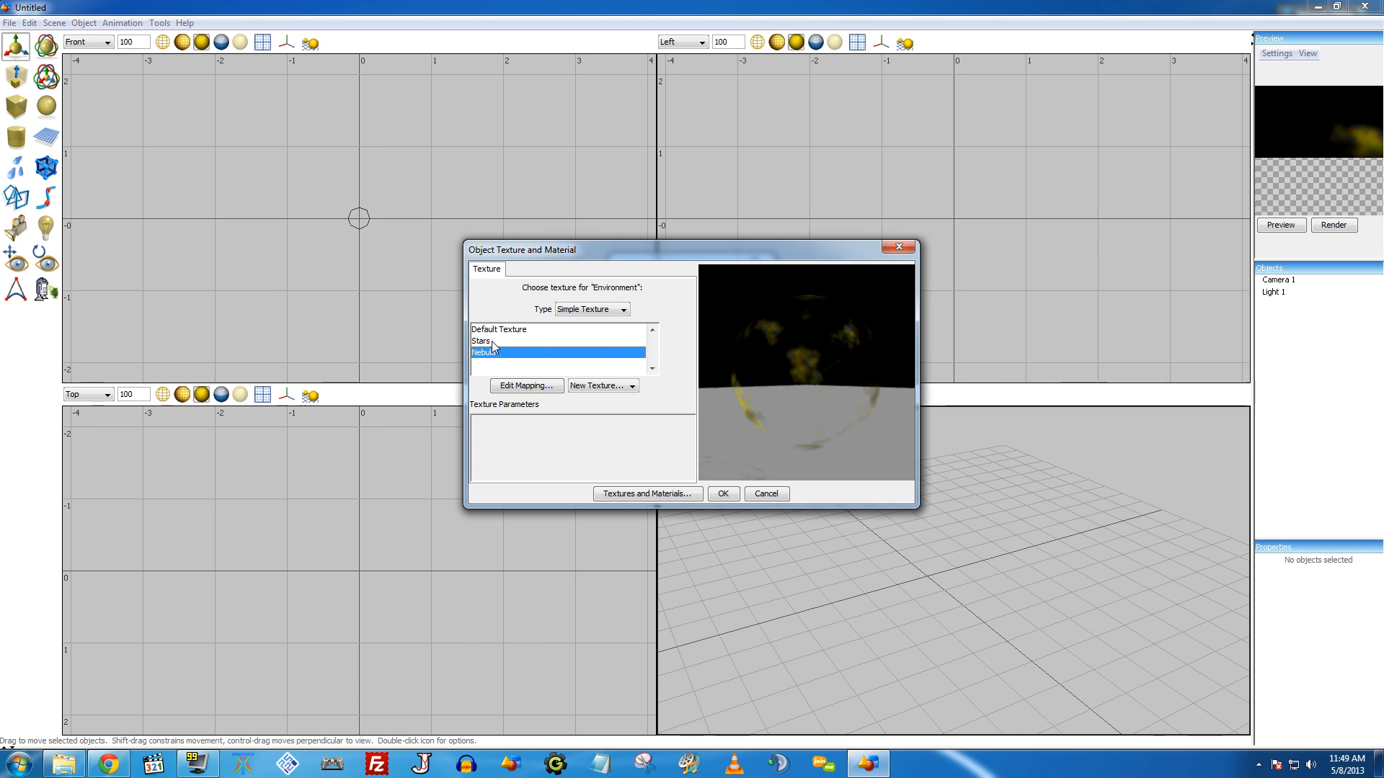
pyautogui.click(621, 310)
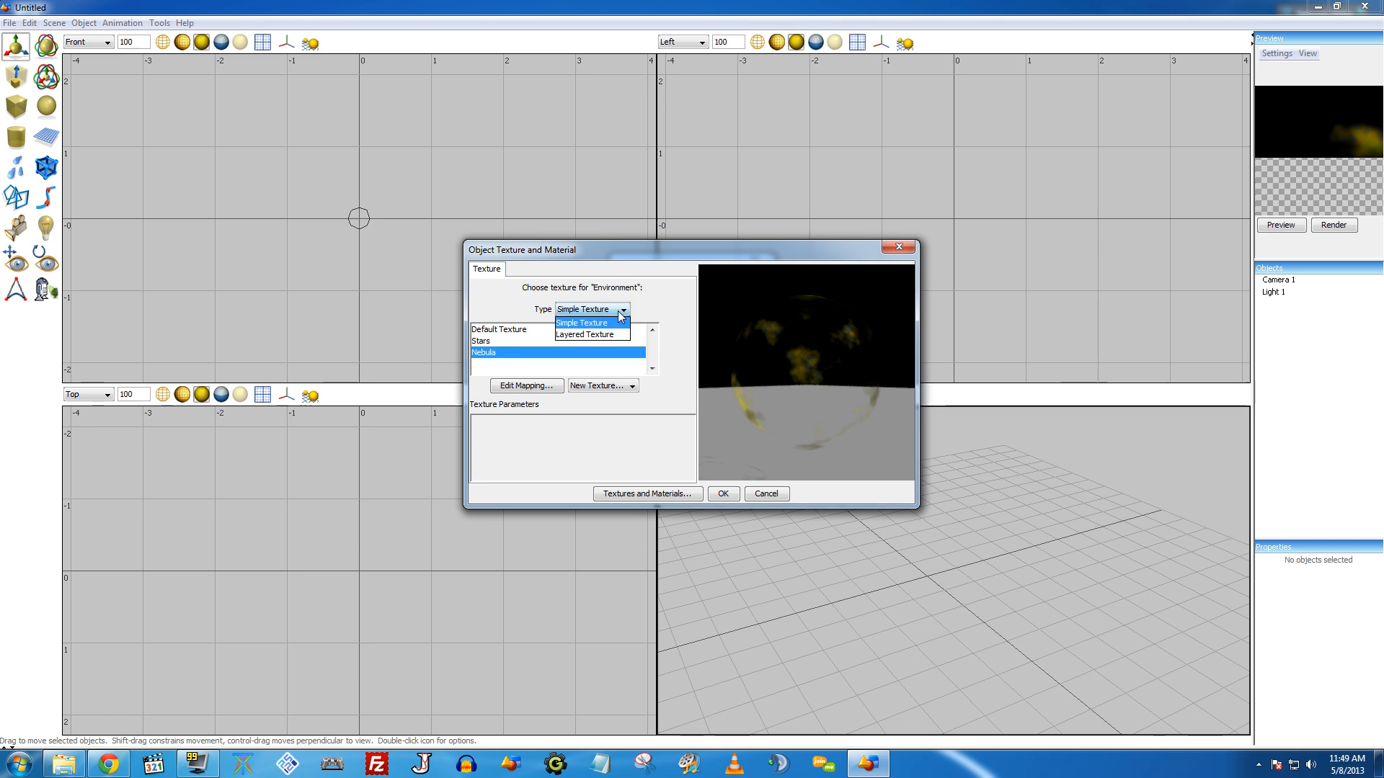
pyautogui.click(581, 323)
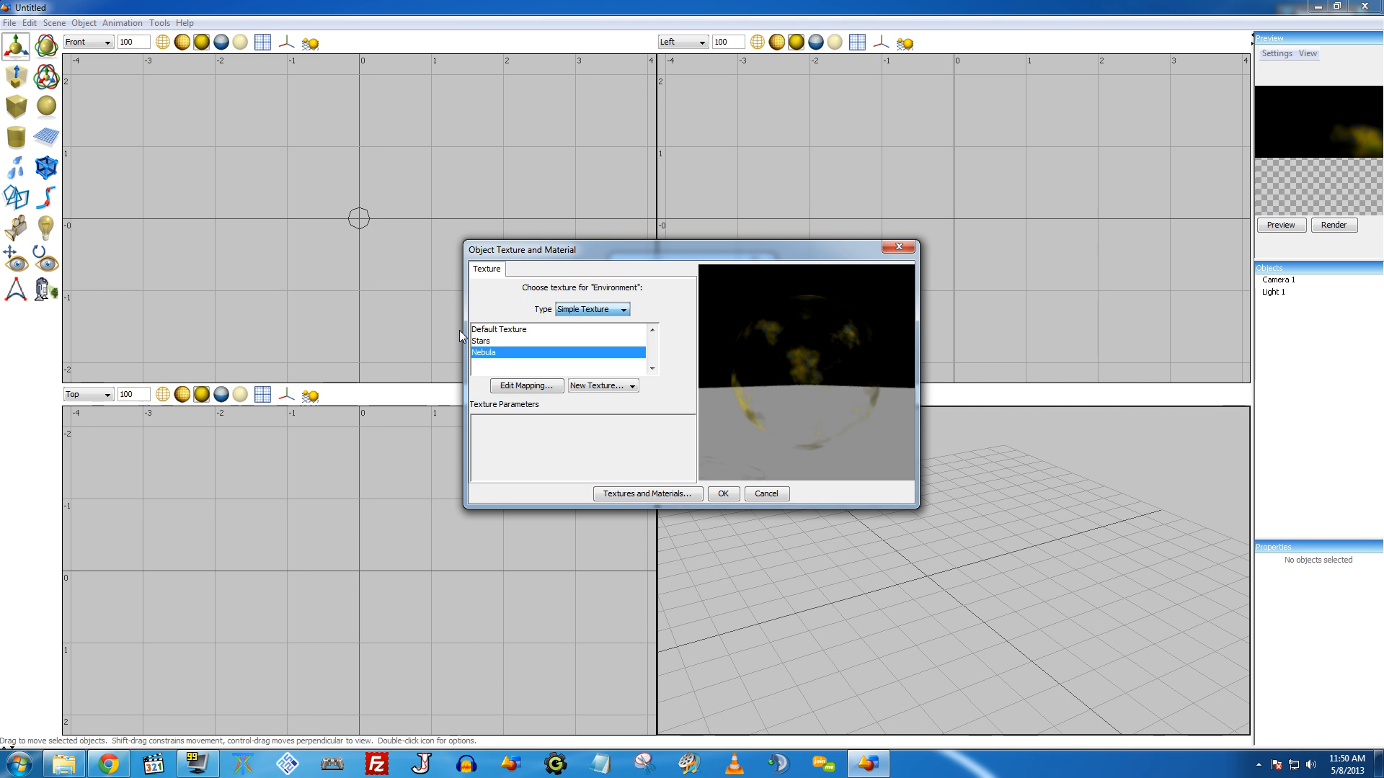
pyautogui.click(603, 309)
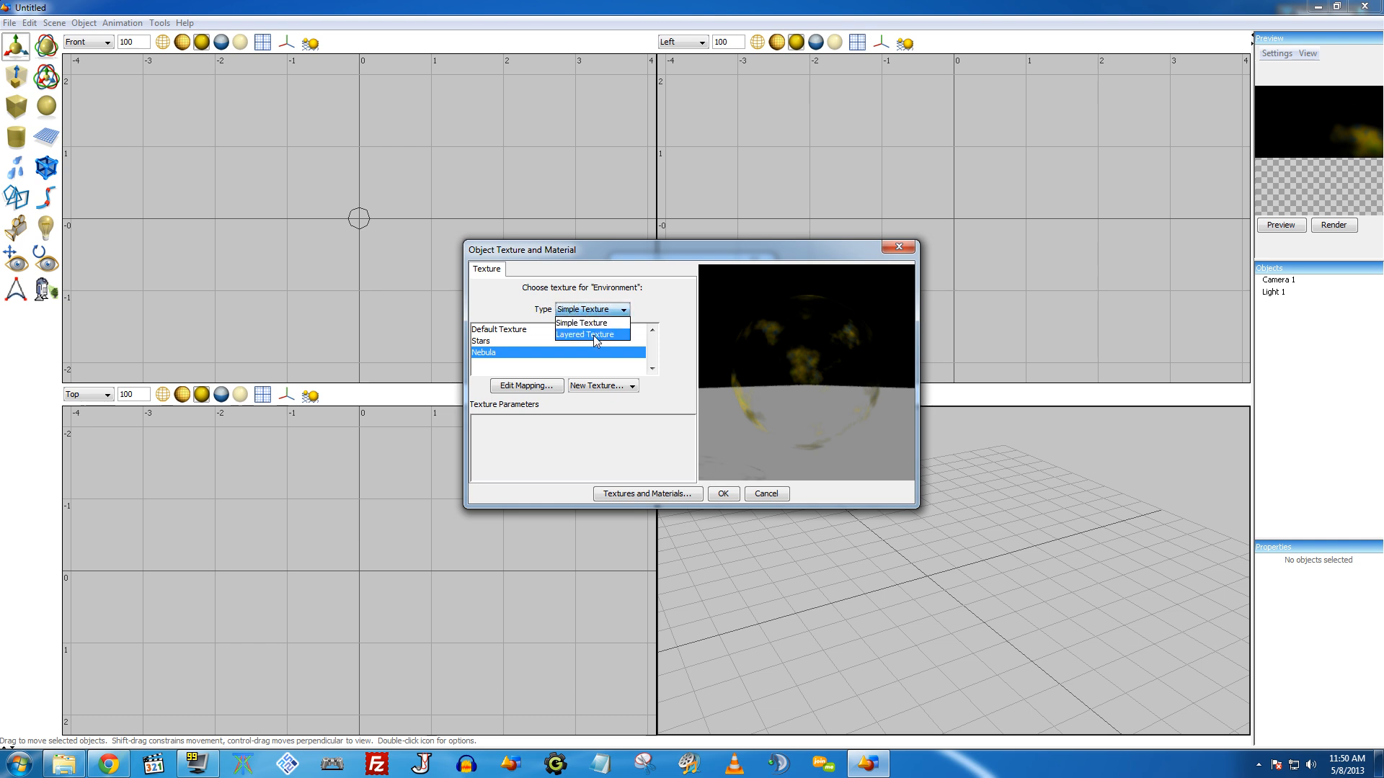
pyautogui.click(590, 335)
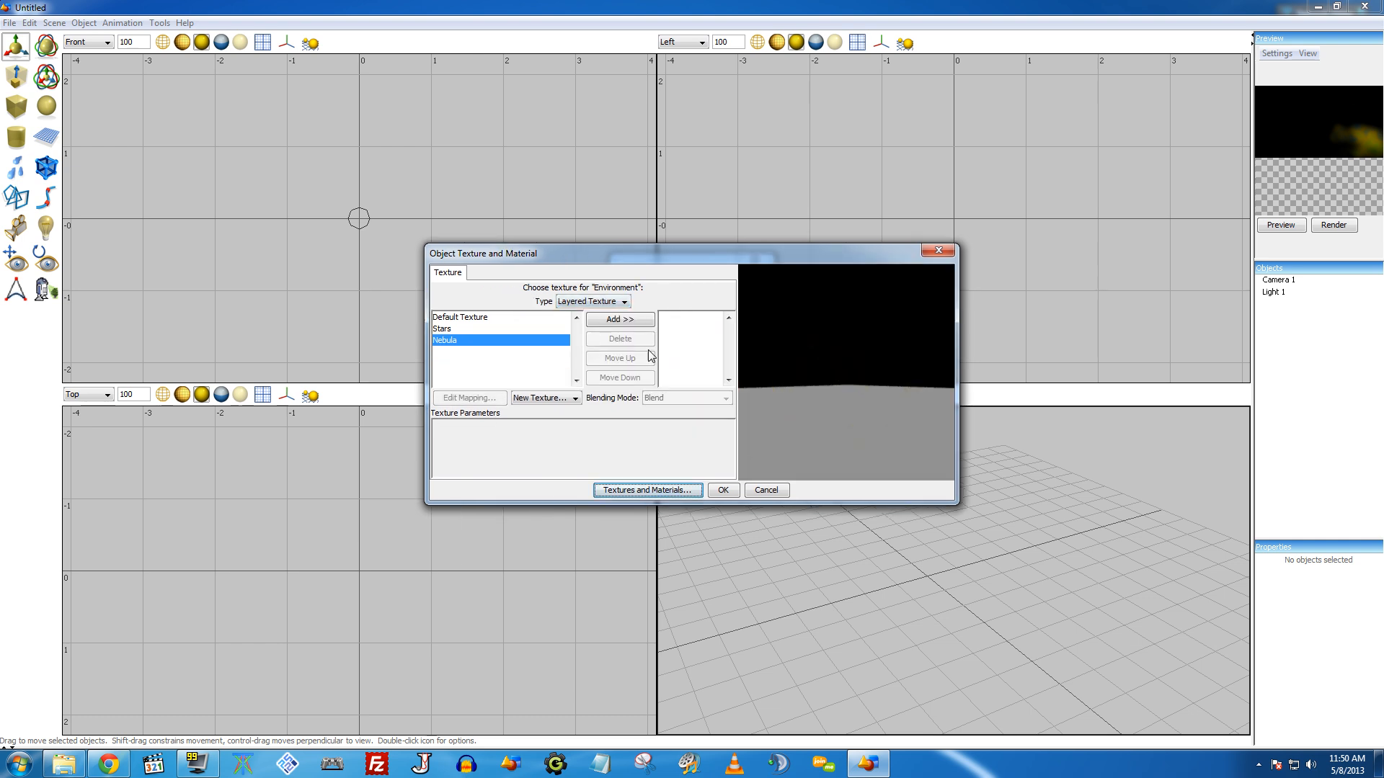
pyautogui.click(449, 330)
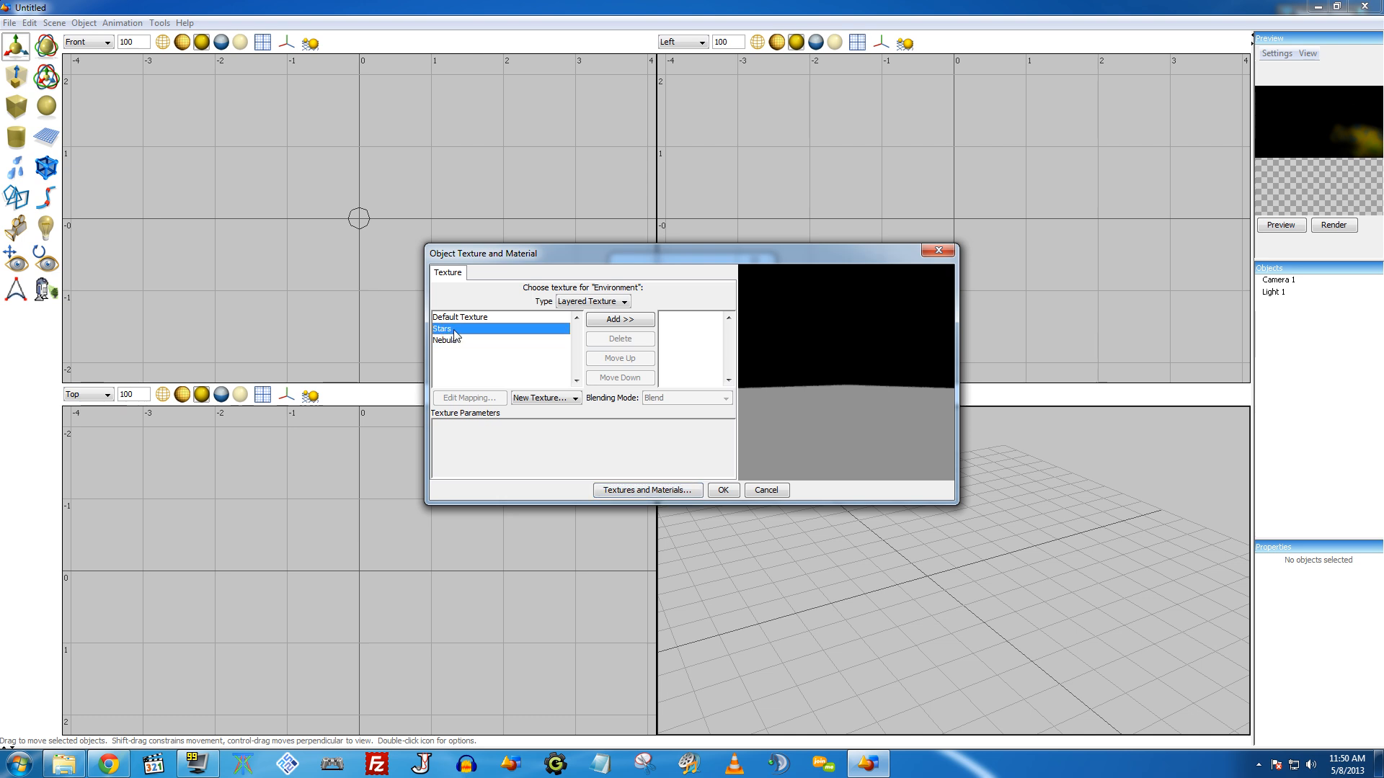
pyautogui.click(624, 326)
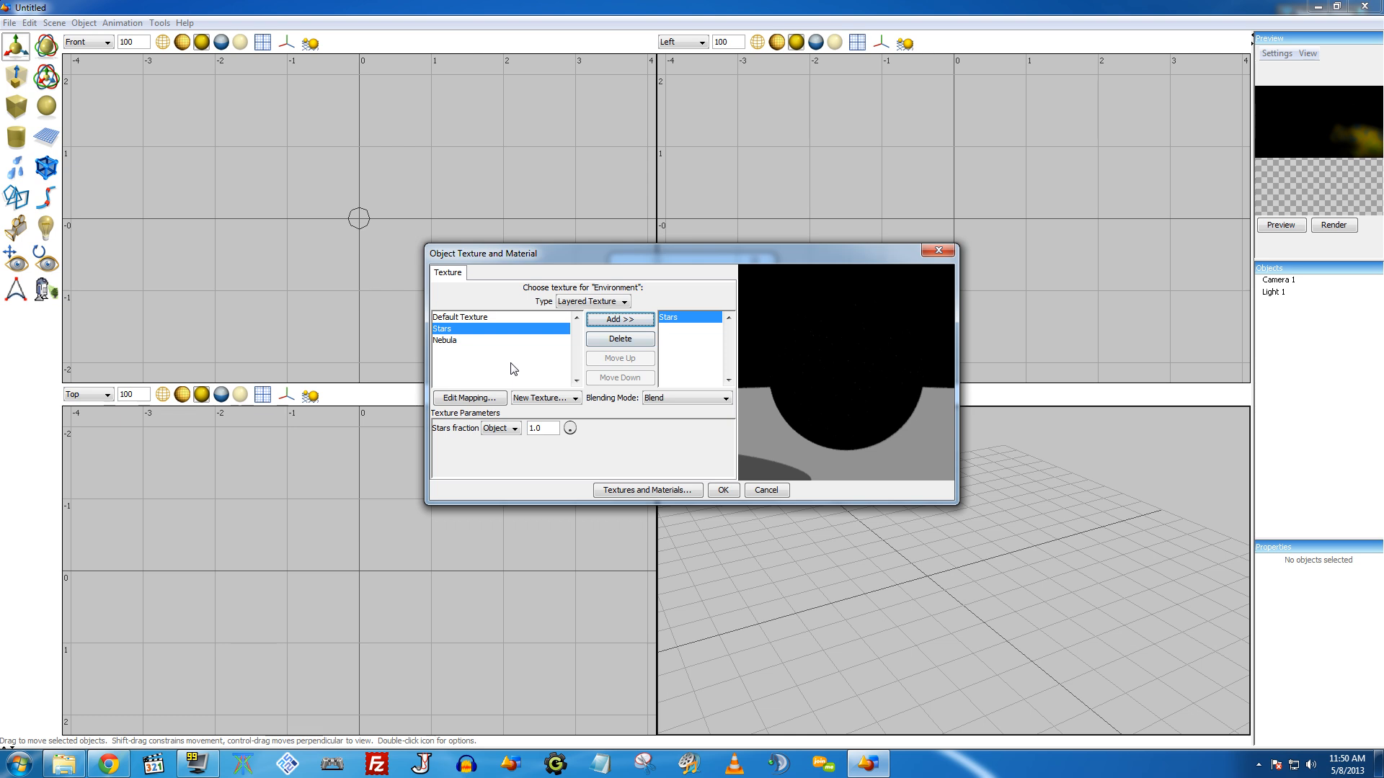
pyautogui.click(611, 303)
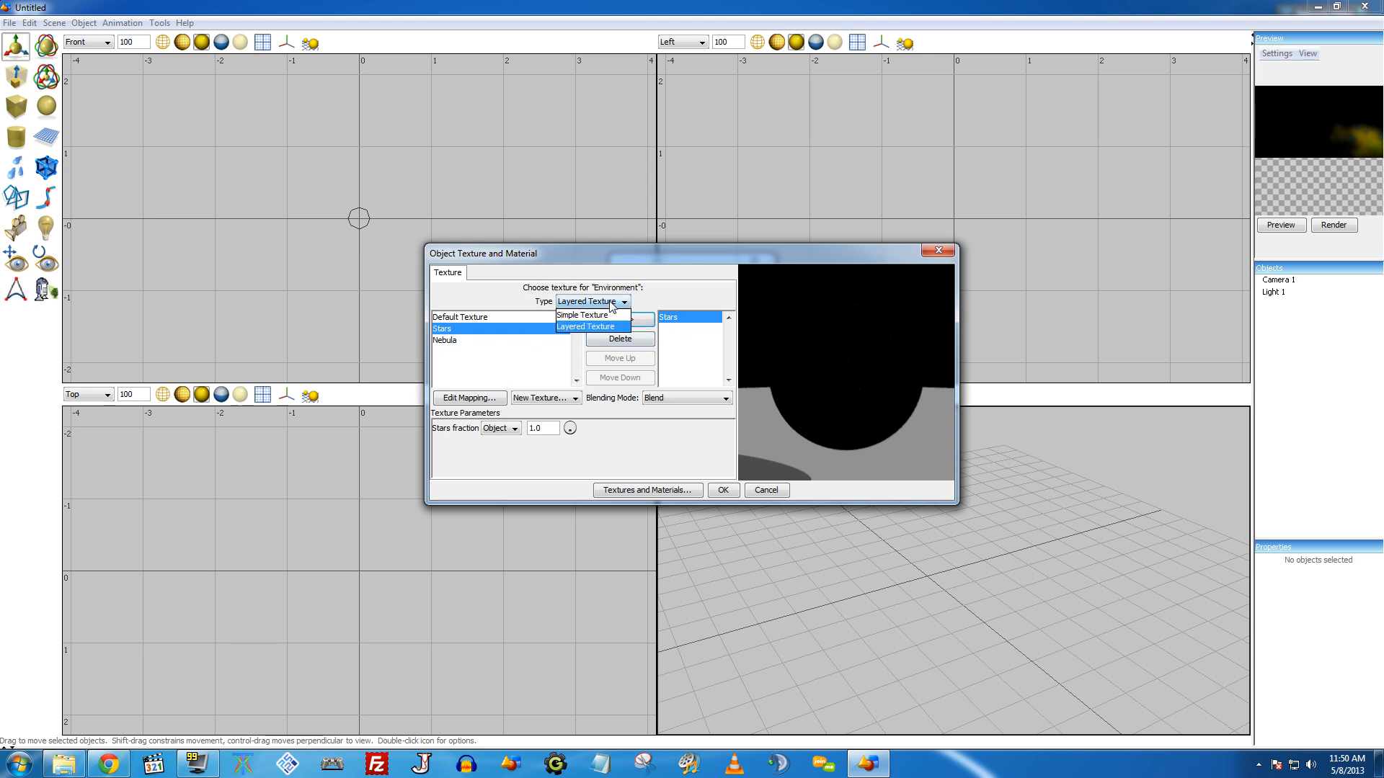
pyautogui.click(580, 326)
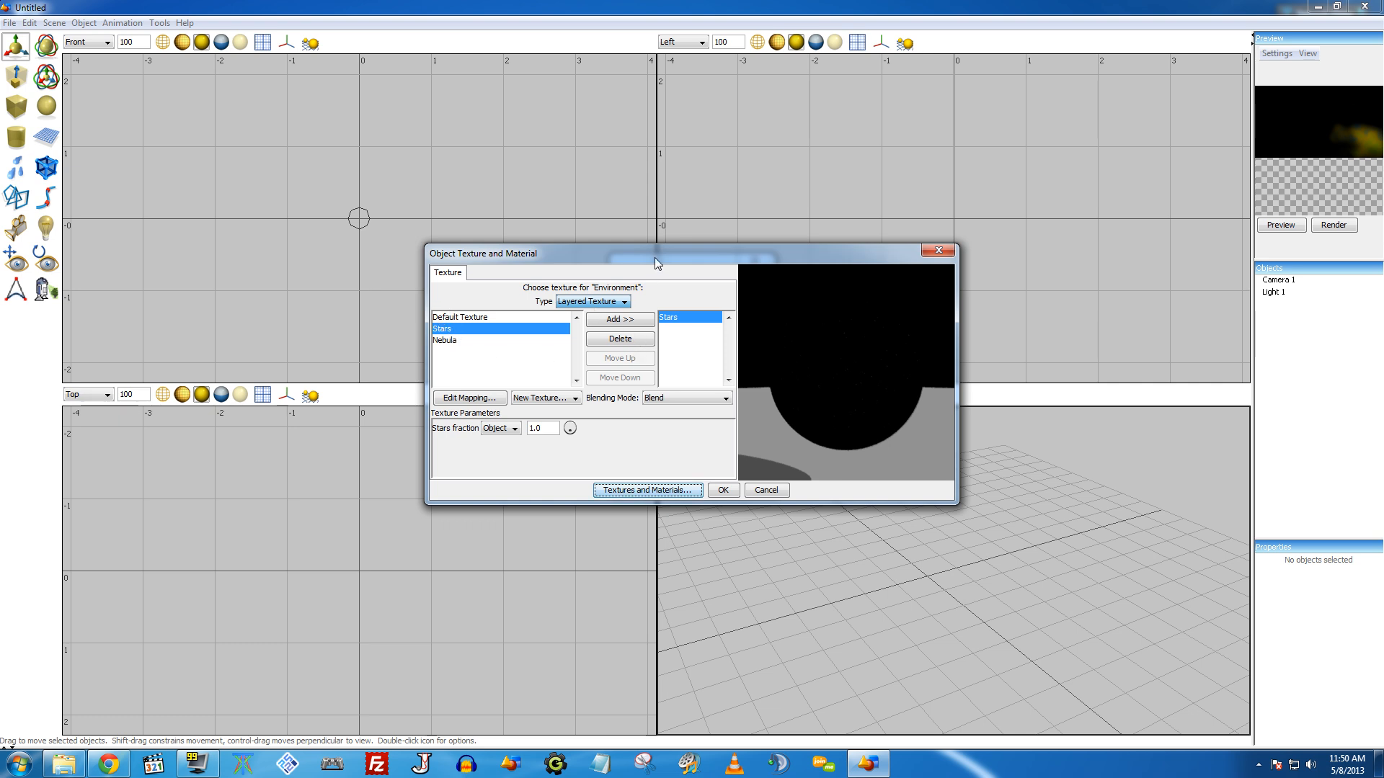
pyautogui.moveTo(655, 263)
pyautogui.mouseDown()
pyautogui.moveTo(533, 283)
pyautogui.moveTo(659, 247)
pyautogui.mouseUp()
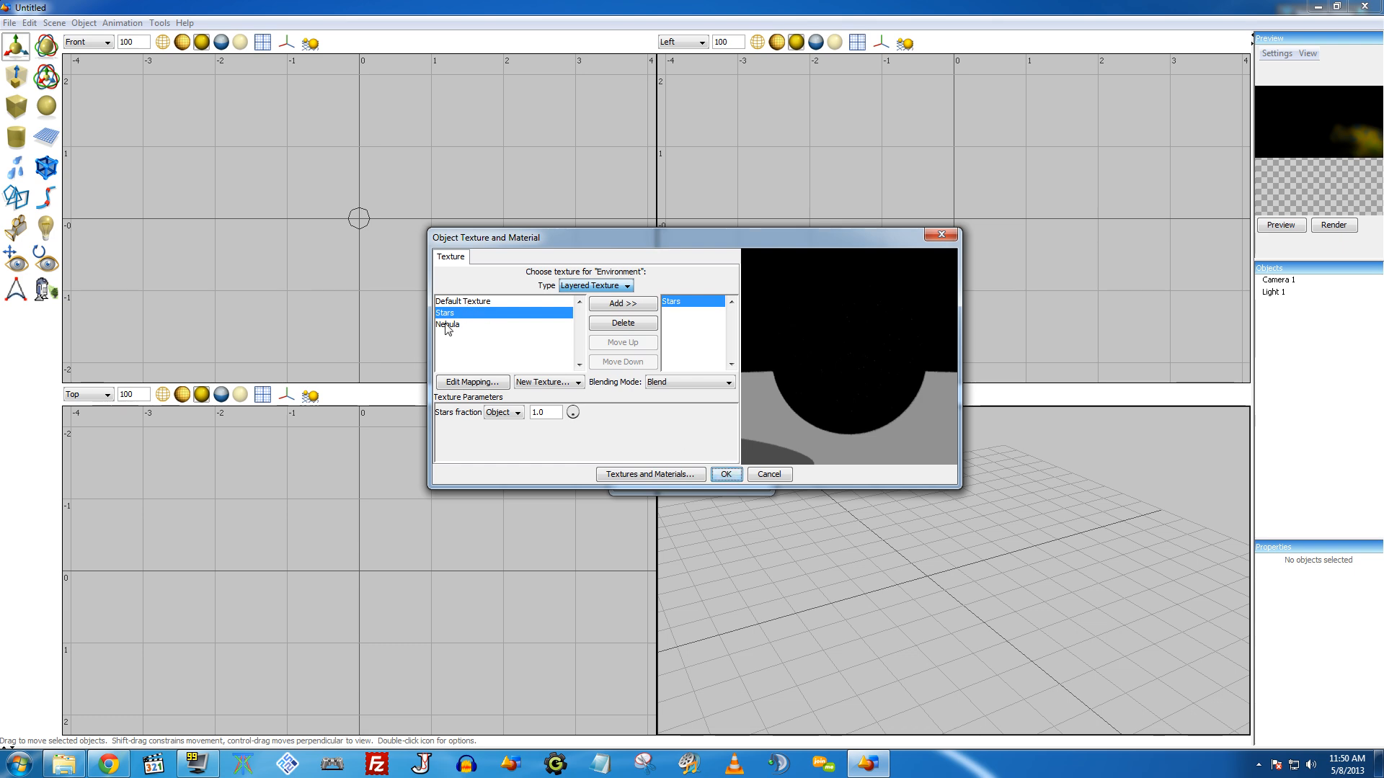
pyautogui.click(771, 478)
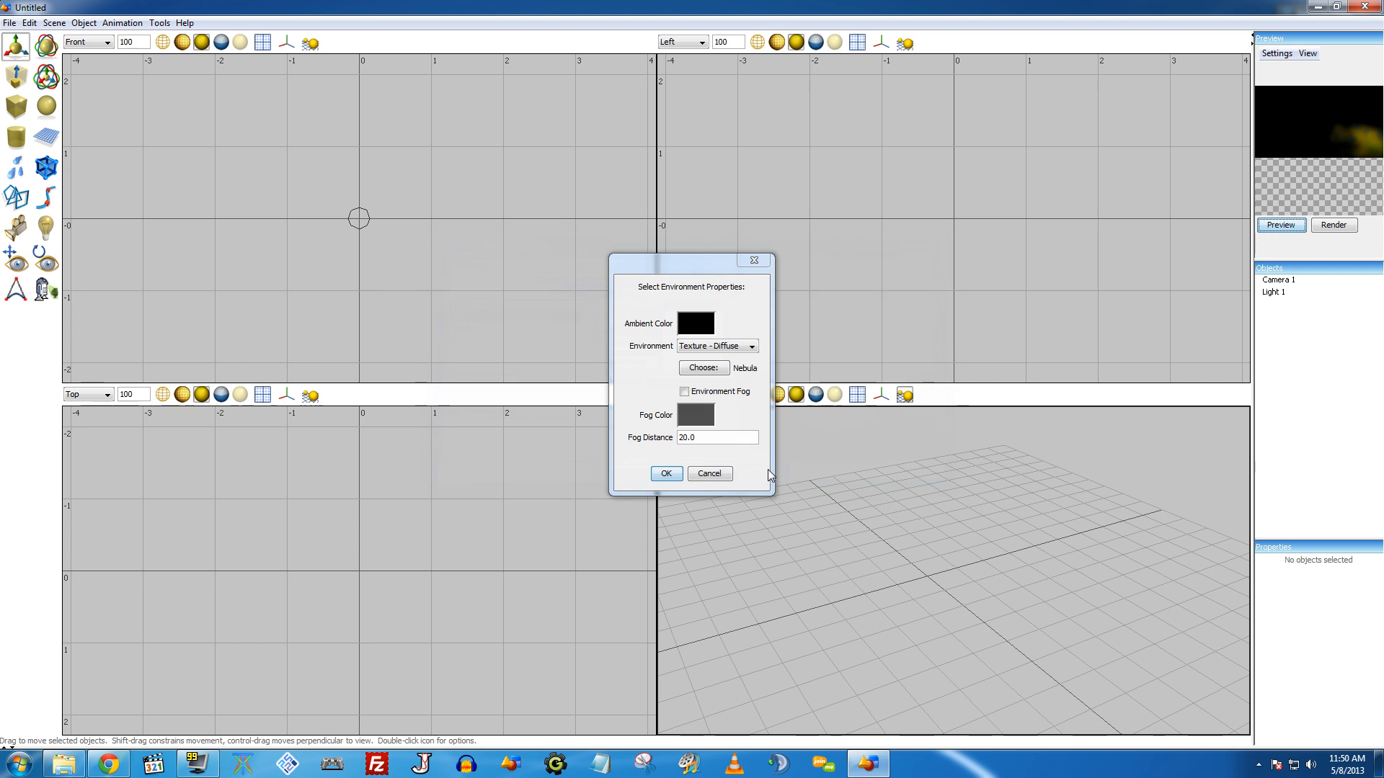
# Step: Change the environment's texture type to Layered Texture and add Nebula and Stars as layers
pyautogui.click(705, 376)
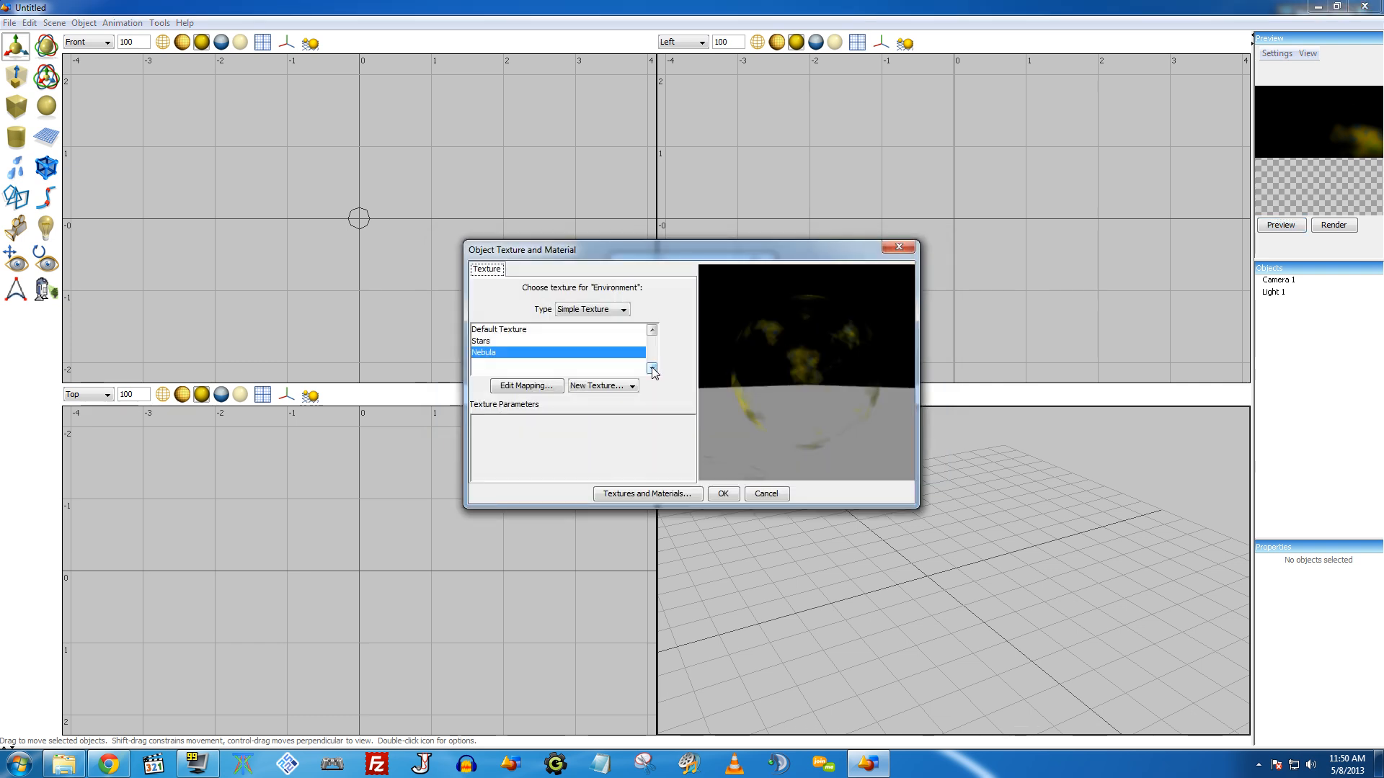
pyautogui.click(605, 309)
pyautogui.click(592, 336)
pyautogui.click(460, 331)
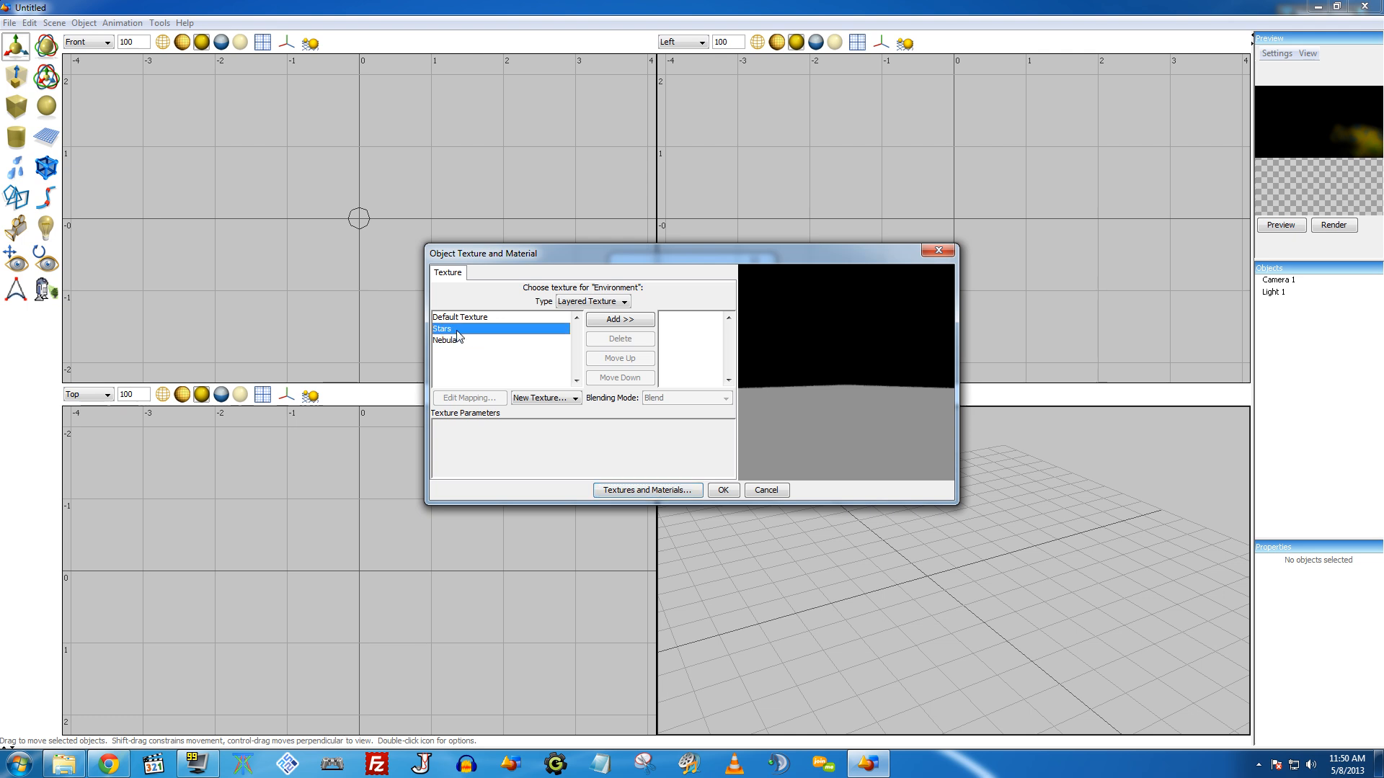
pyautogui.click(508, 341)
pyautogui.click(620, 319)
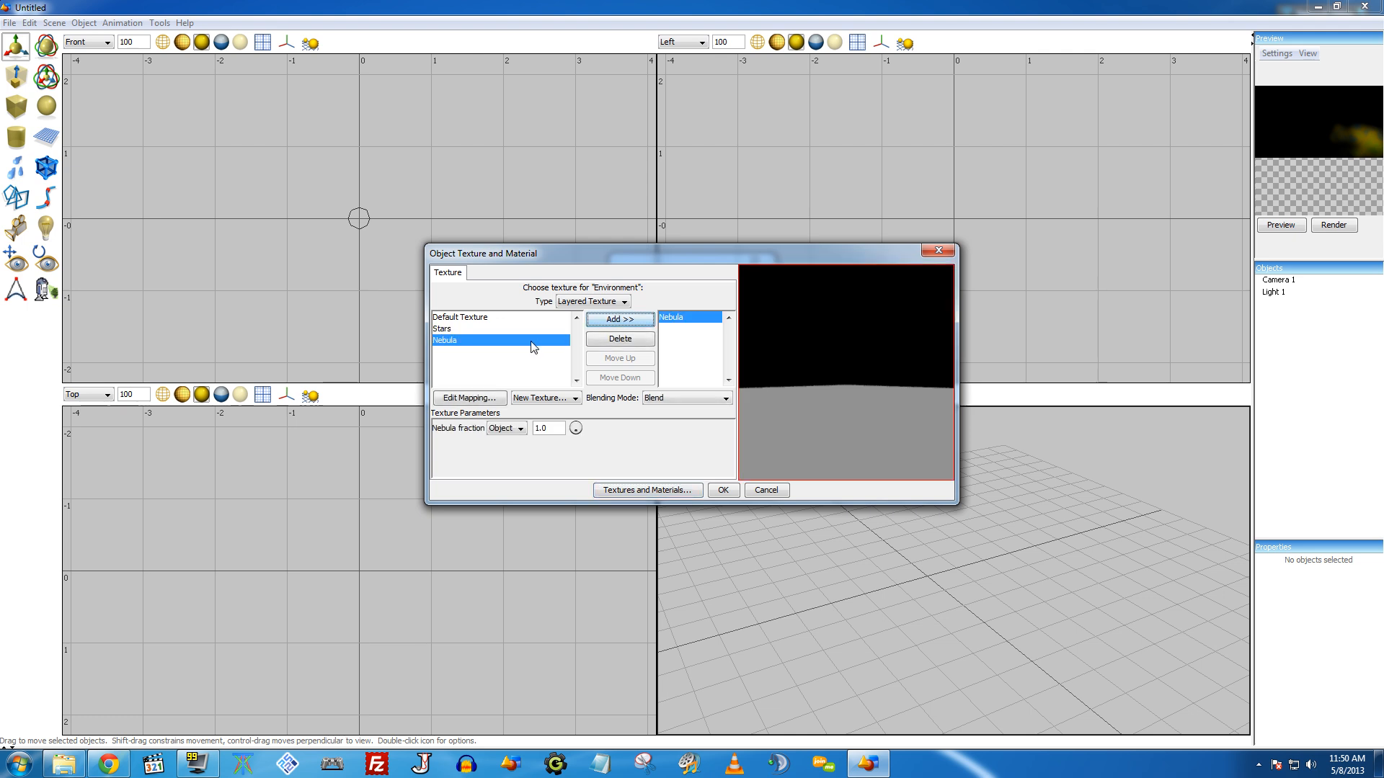
pyautogui.click(456, 329)
pyautogui.click(619, 319)
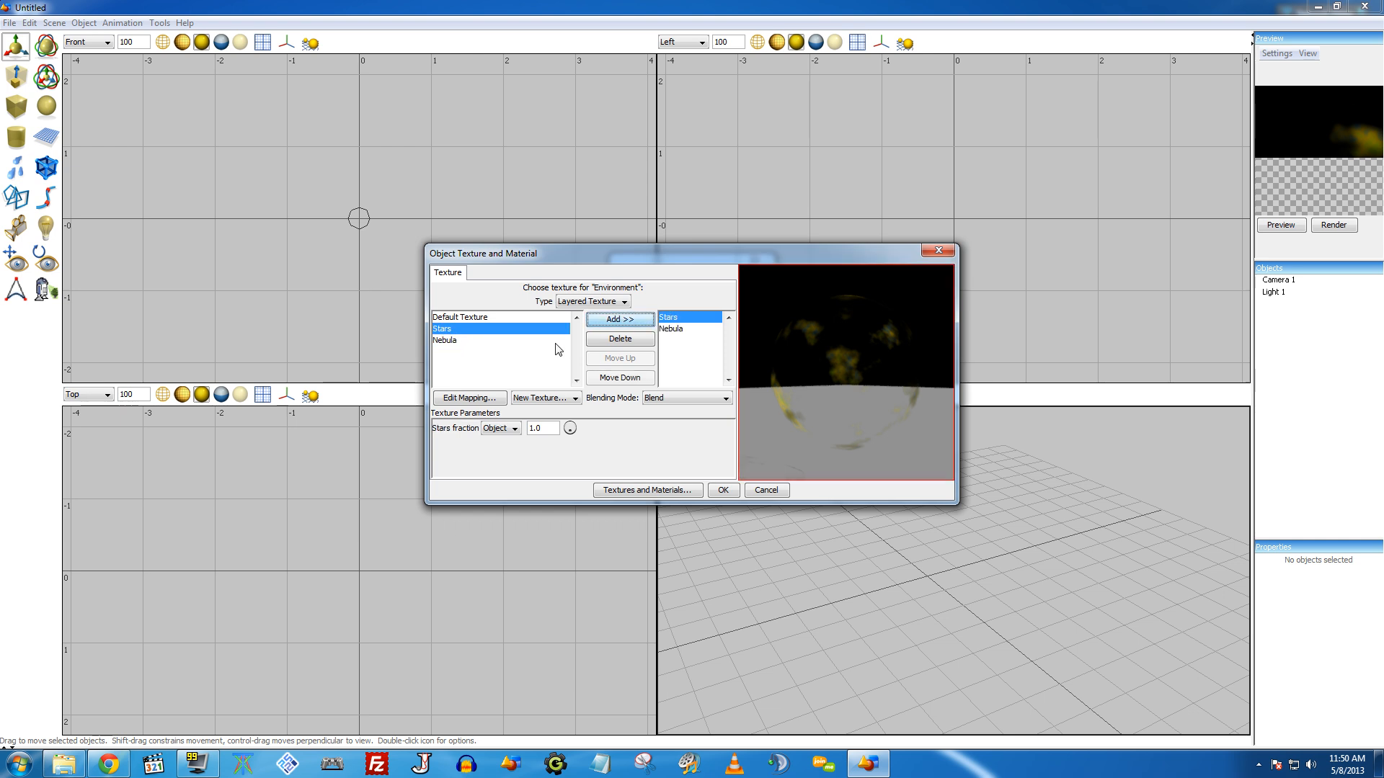
# Step: Move the Nebula layer above Stars, set its blending mode to Overlay, and accept the environment settings
pyautogui.click(674, 330)
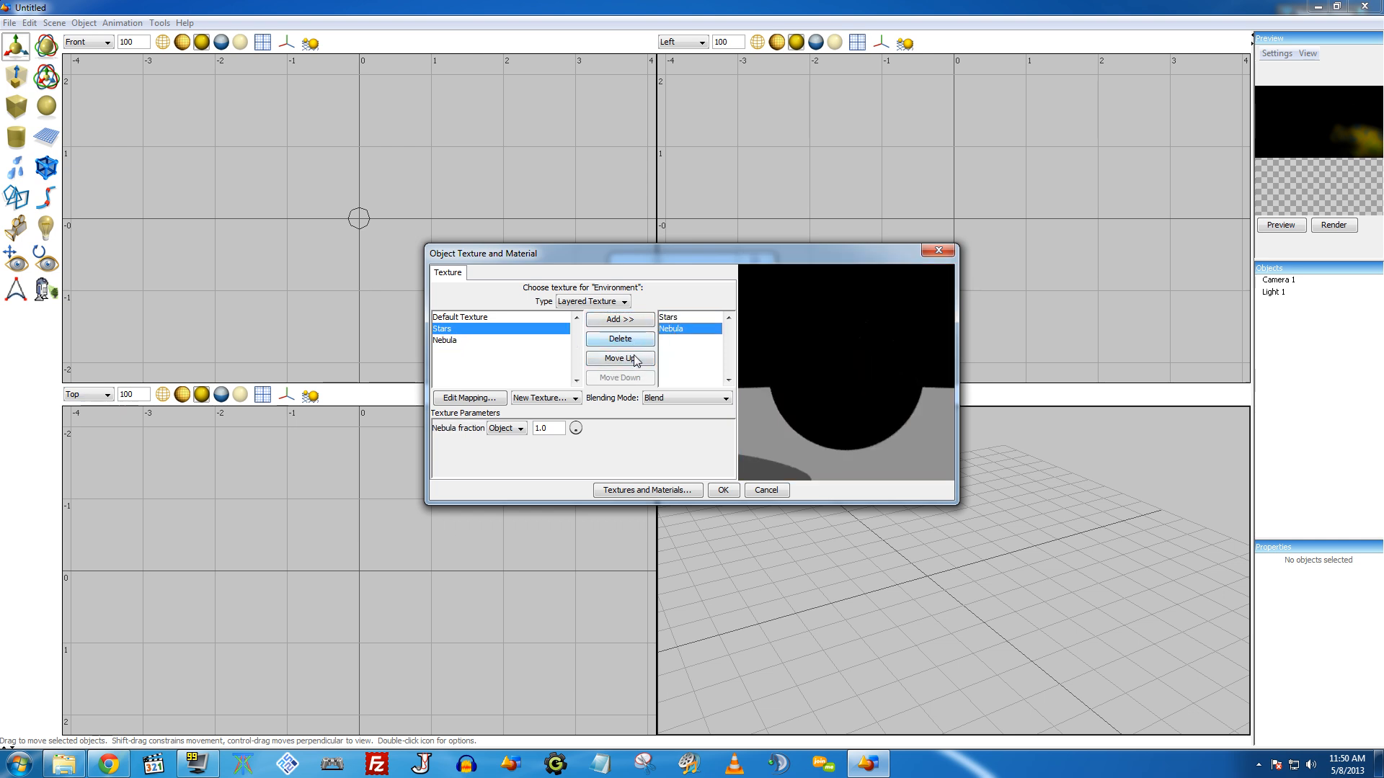
pyautogui.click(634, 358)
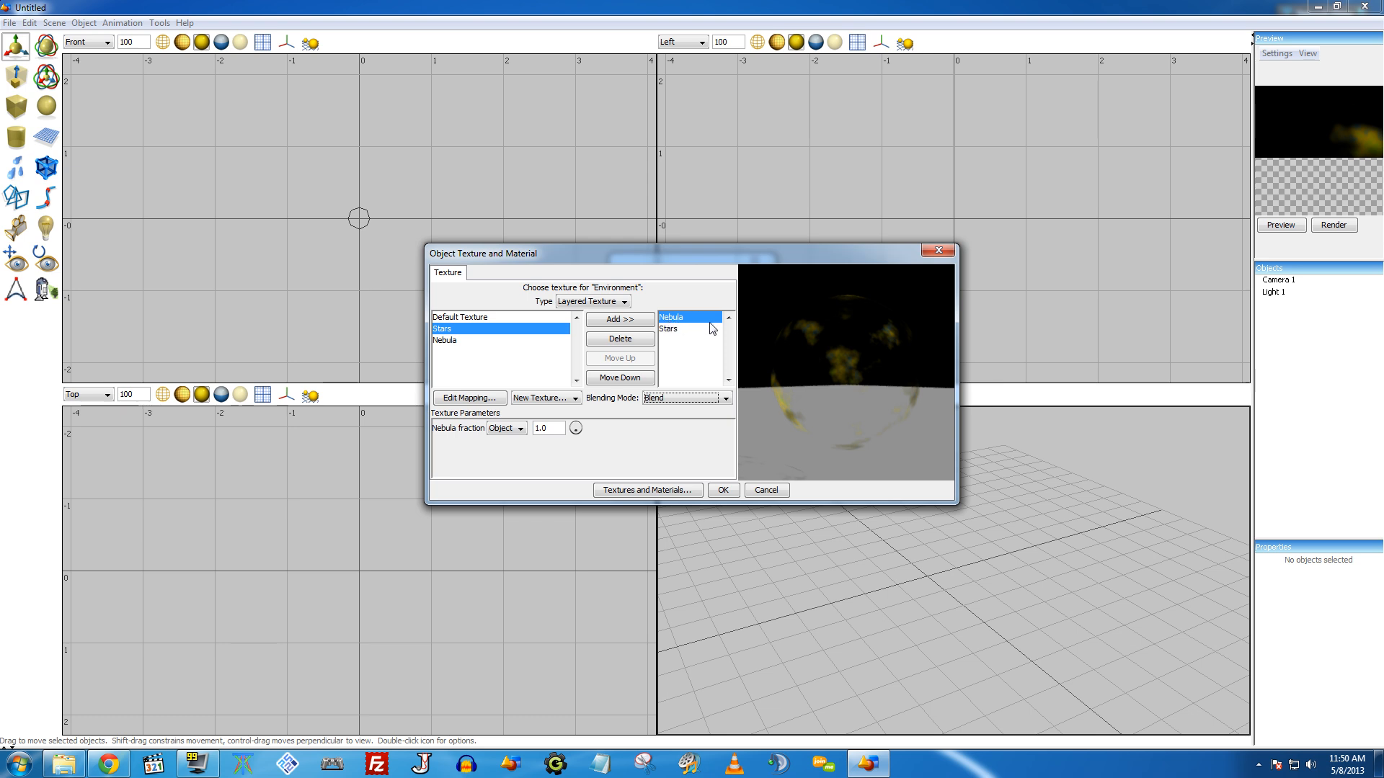
pyautogui.click(671, 400)
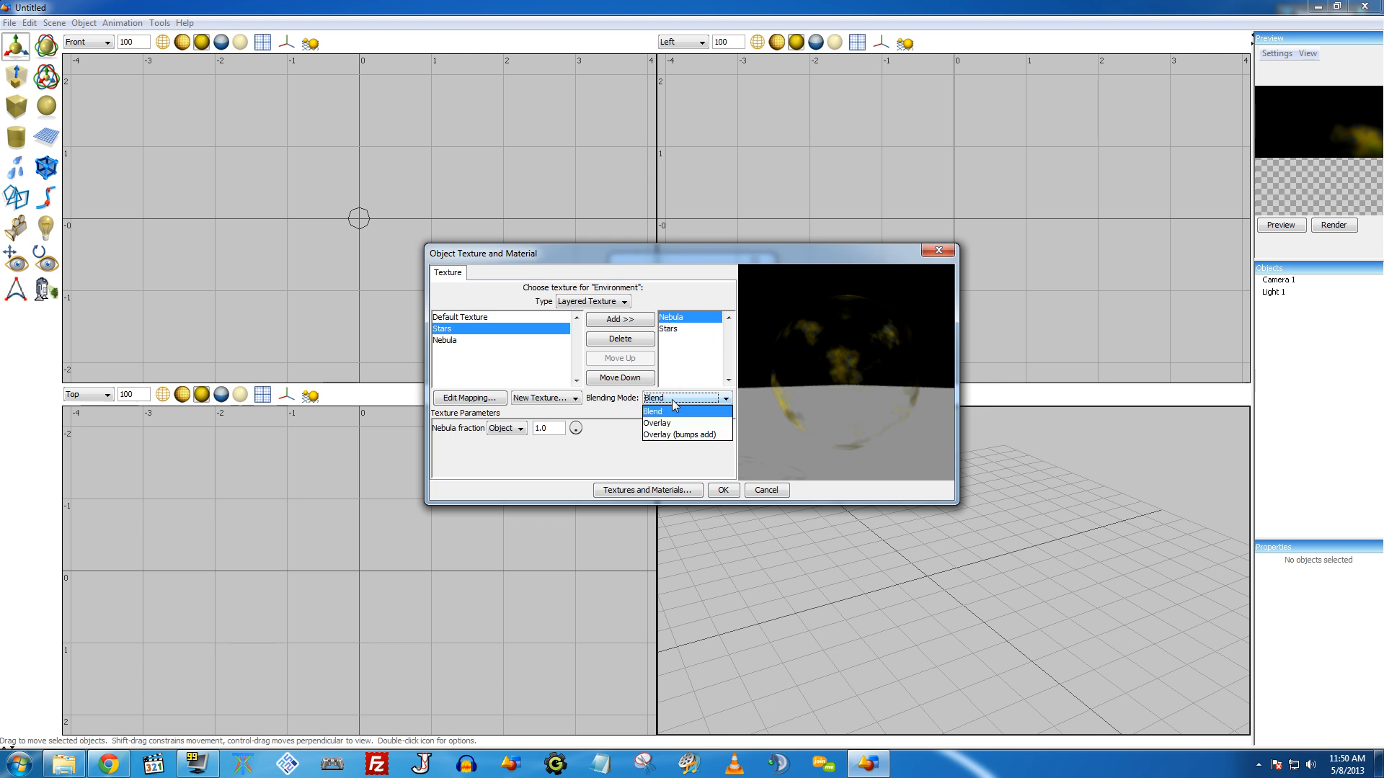
pyautogui.click(675, 424)
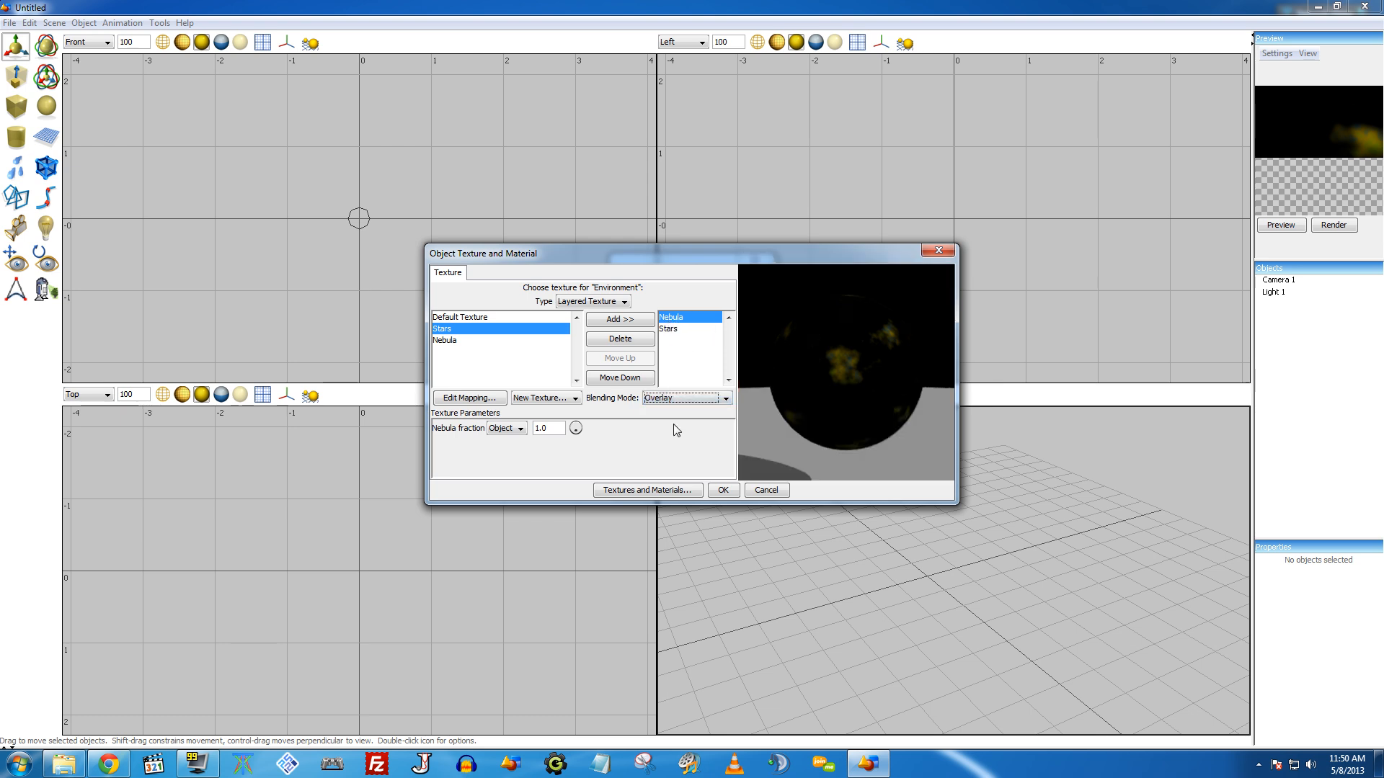
pyautogui.click(723, 492)
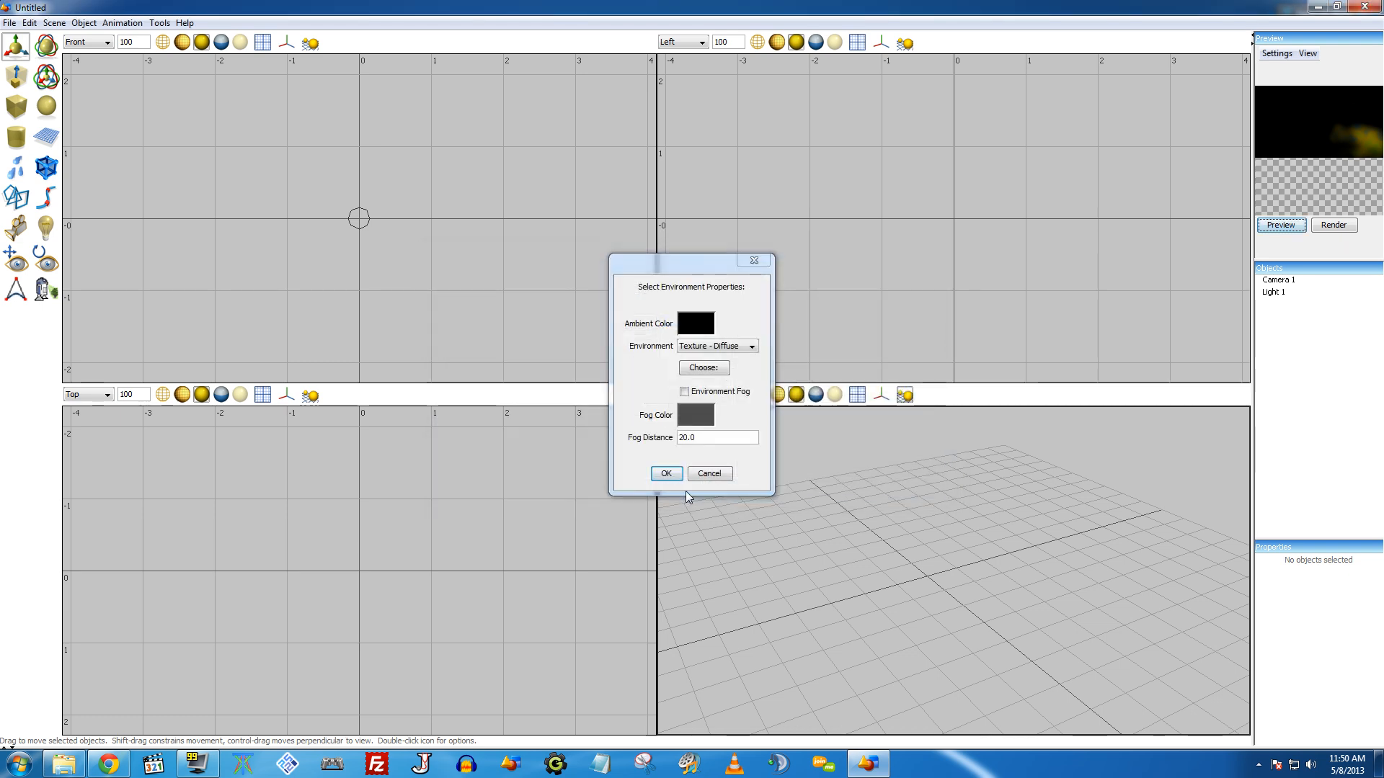
pyautogui.click(665, 473)
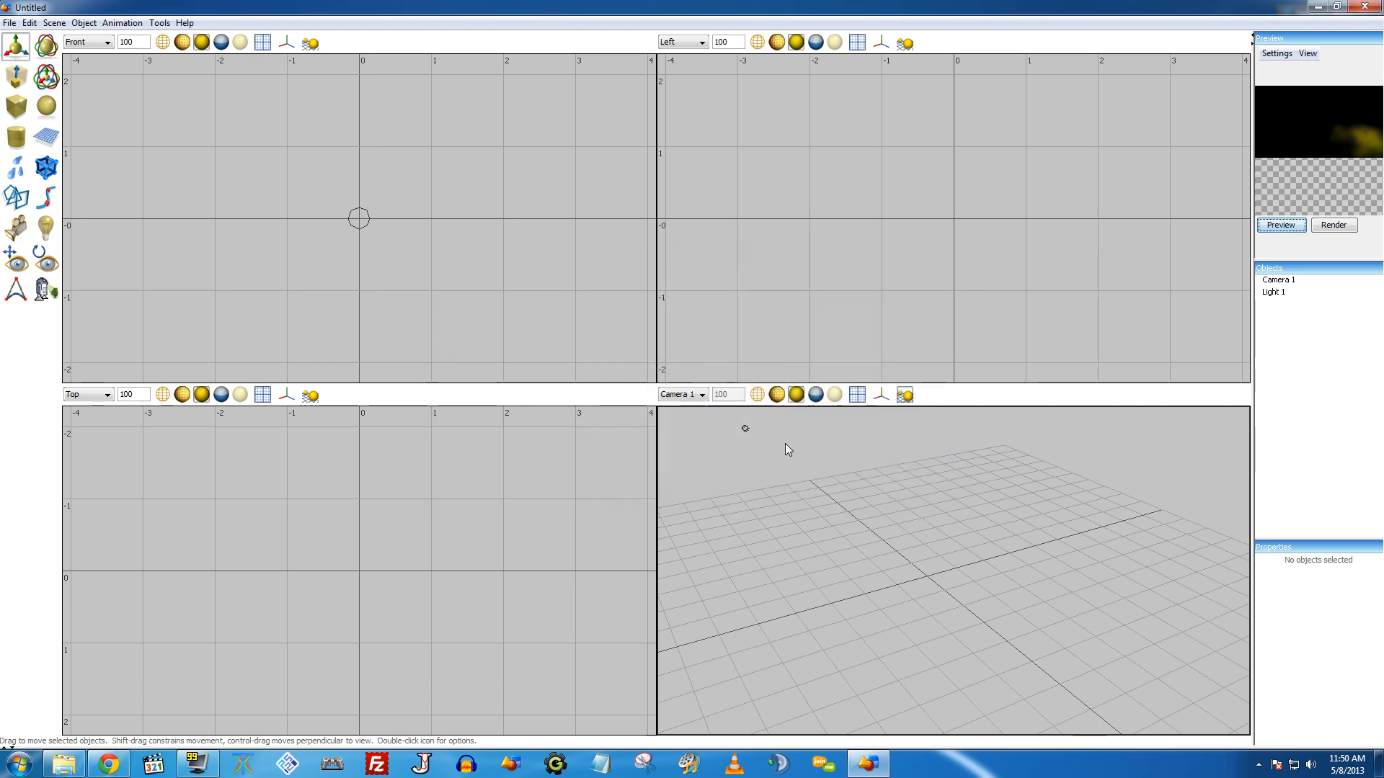
# Step: Render the scene immediately to inspect the layered nebula and stars background, and close the render
pyautogui.click(54, 22)
pyautogui.click(68, 53)
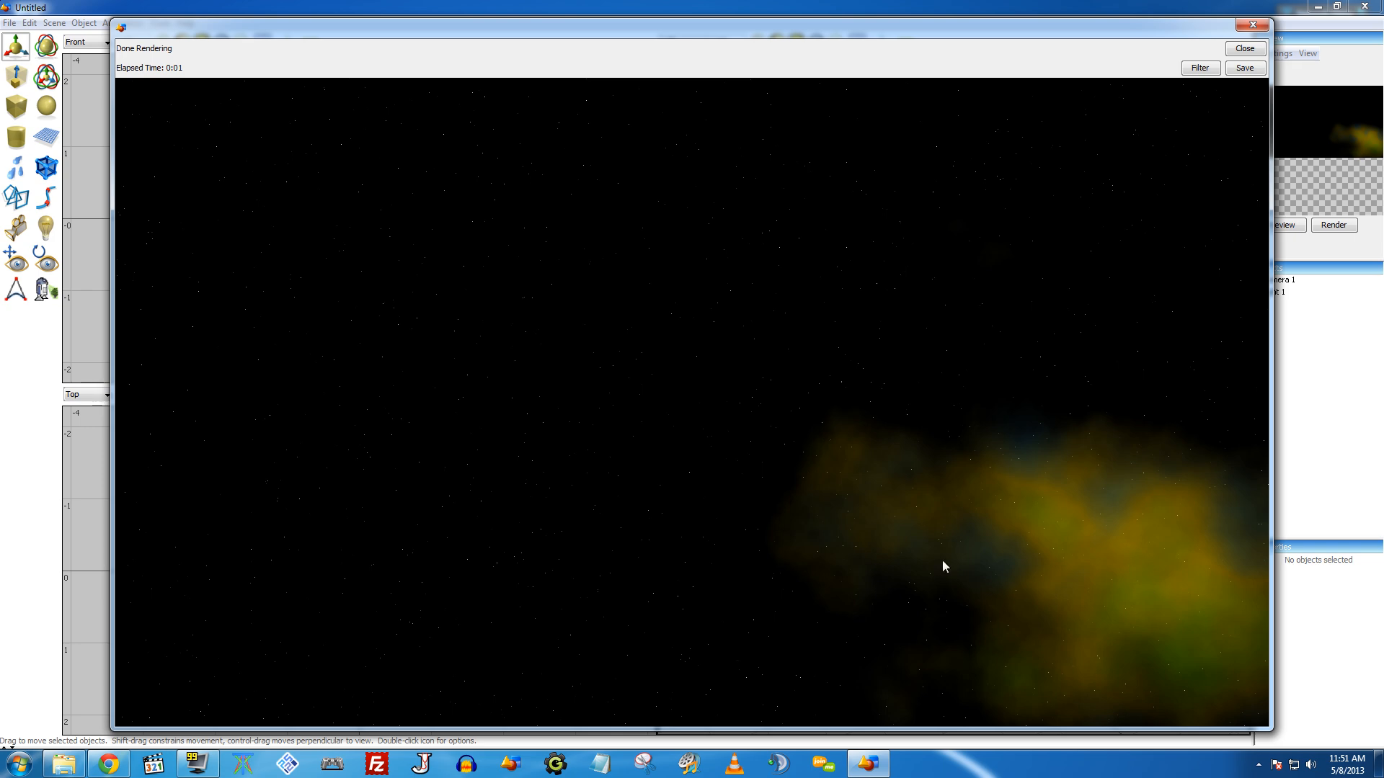
pyautogui.click(1245, 48)
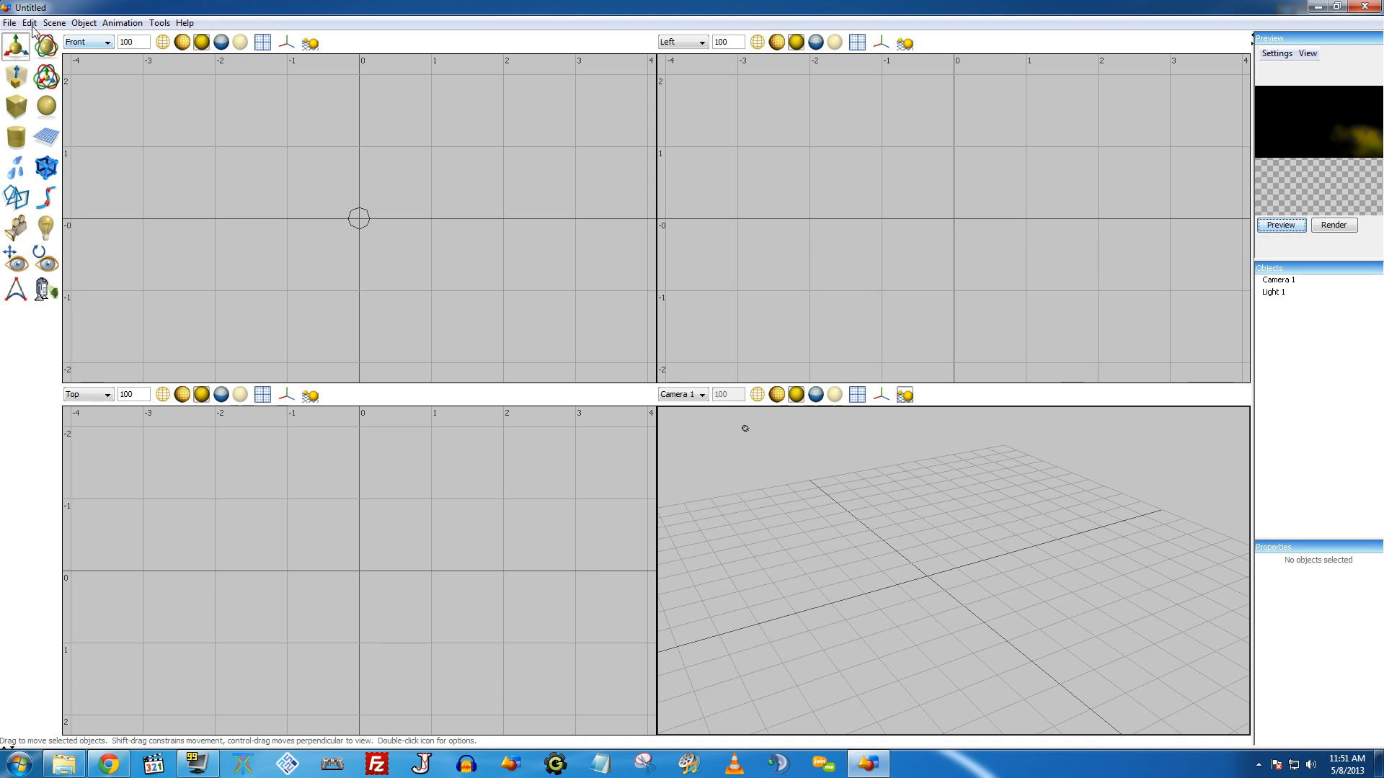
# Step: Open the scene's Nebula texture for editing and delete the link between the color gradient and Diffuse
pyautogui.click(57, 25)
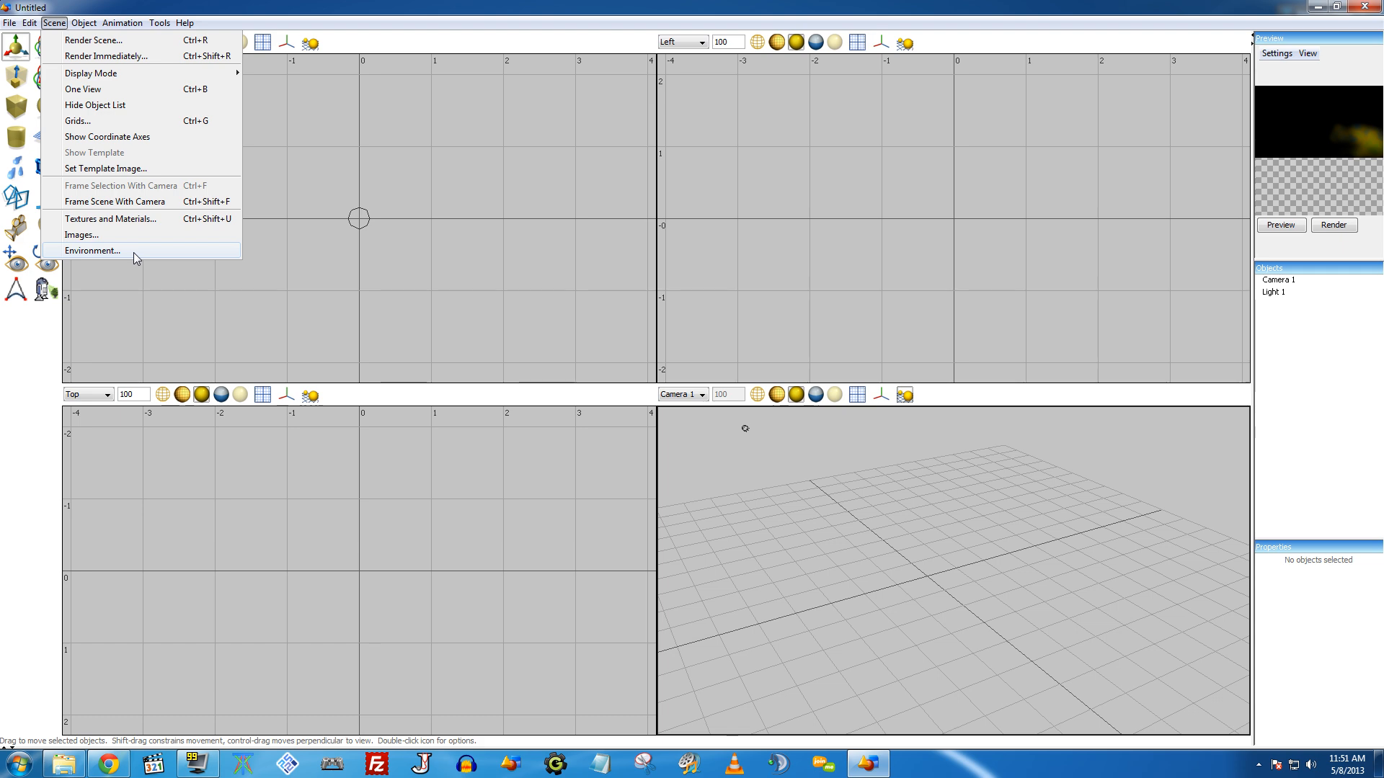
pyautogui.click(120, 219)
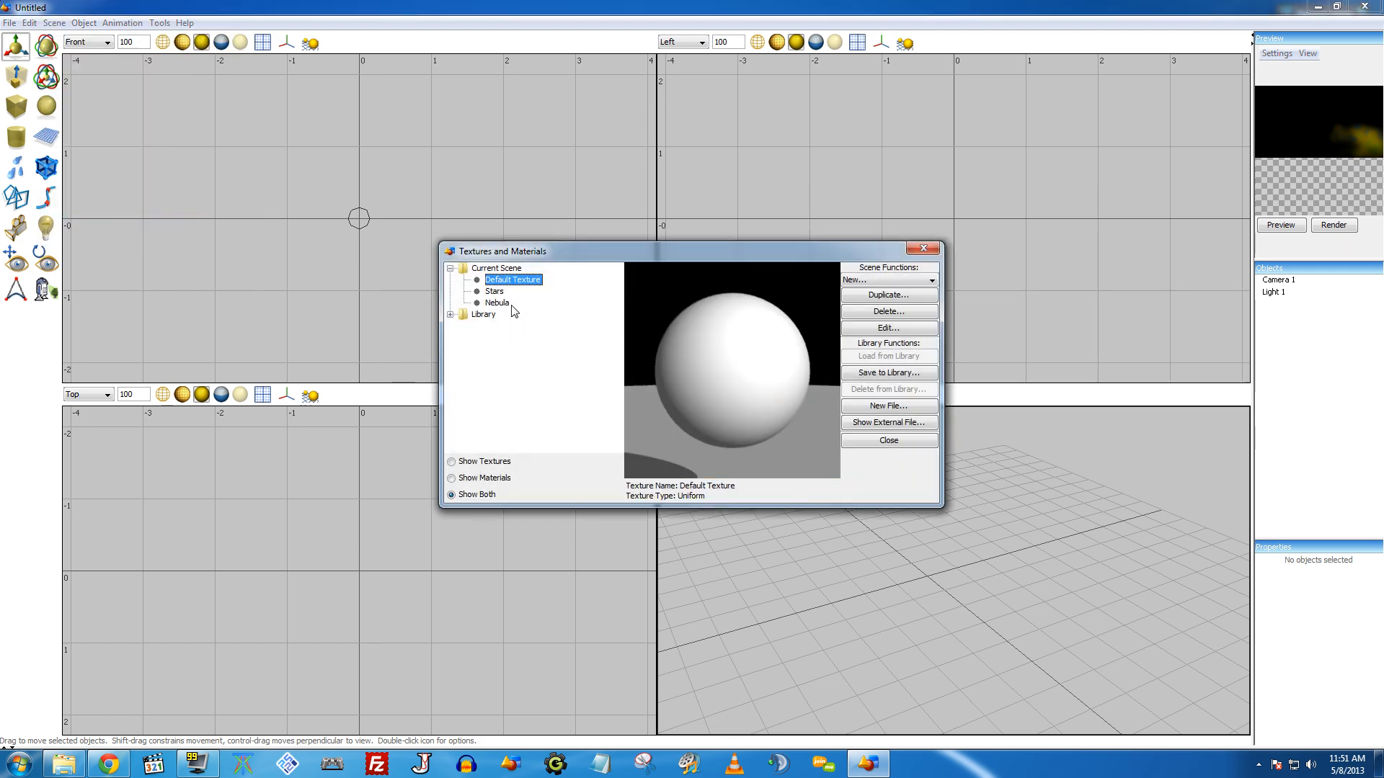
pyautogui.doubleClick(498, 301)
pyautogui.moveTo(106, 85); pyautogui.dragTo(364, 209)
pyautogui.moveTo(332, 116); pyautogui.dragTo(340, 153)
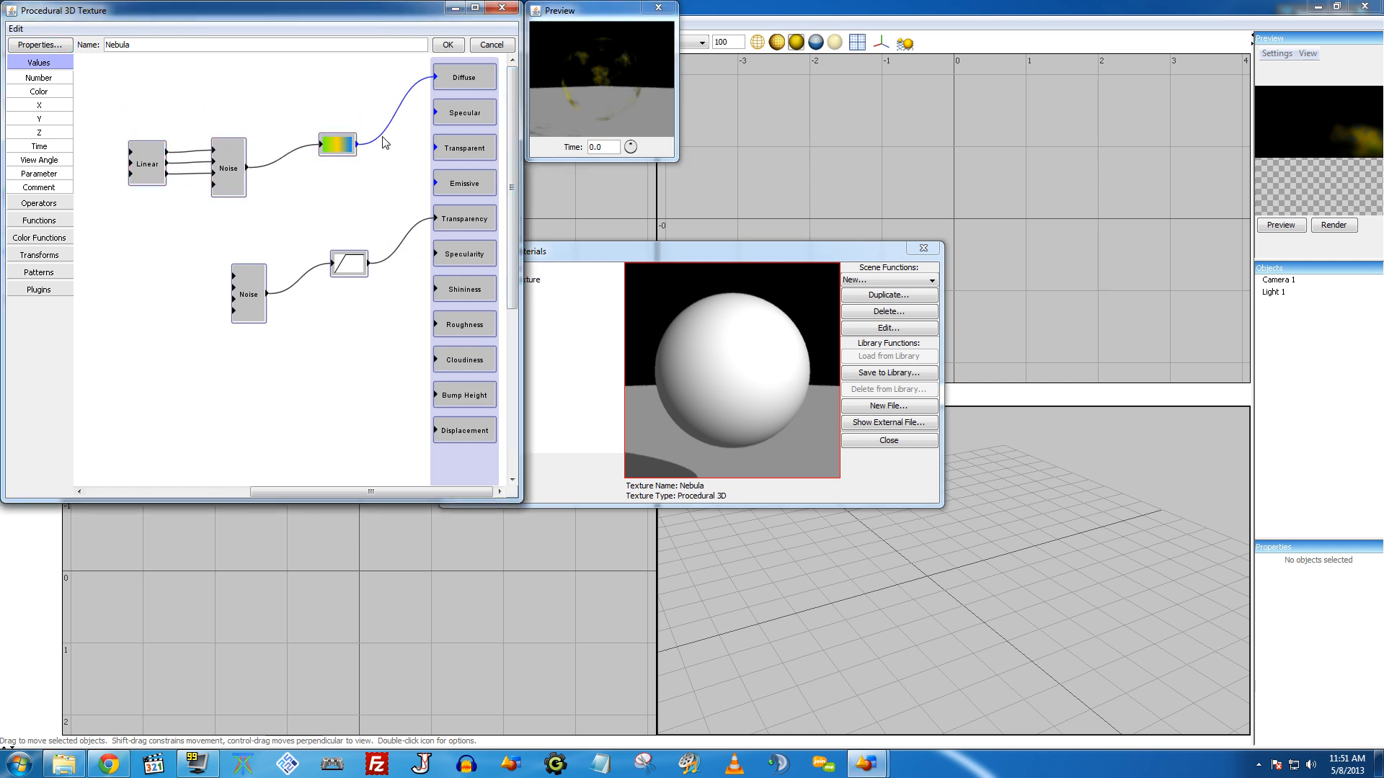
pyautogui.click(383, 140)
pyautogui.press('Delete')
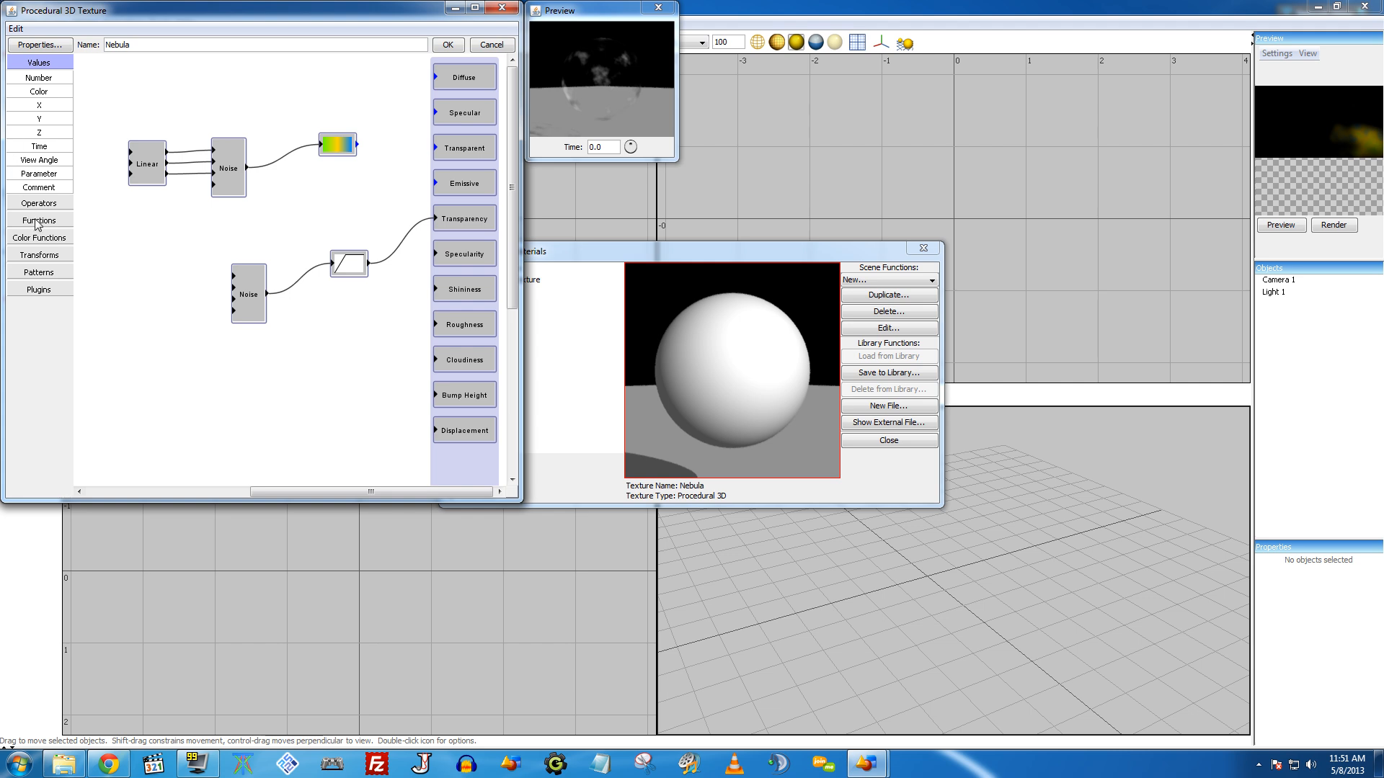
# Step: Add a Blend color function above the color gradient and connect its output to Diffuse
pyautogui.click(45, 238)
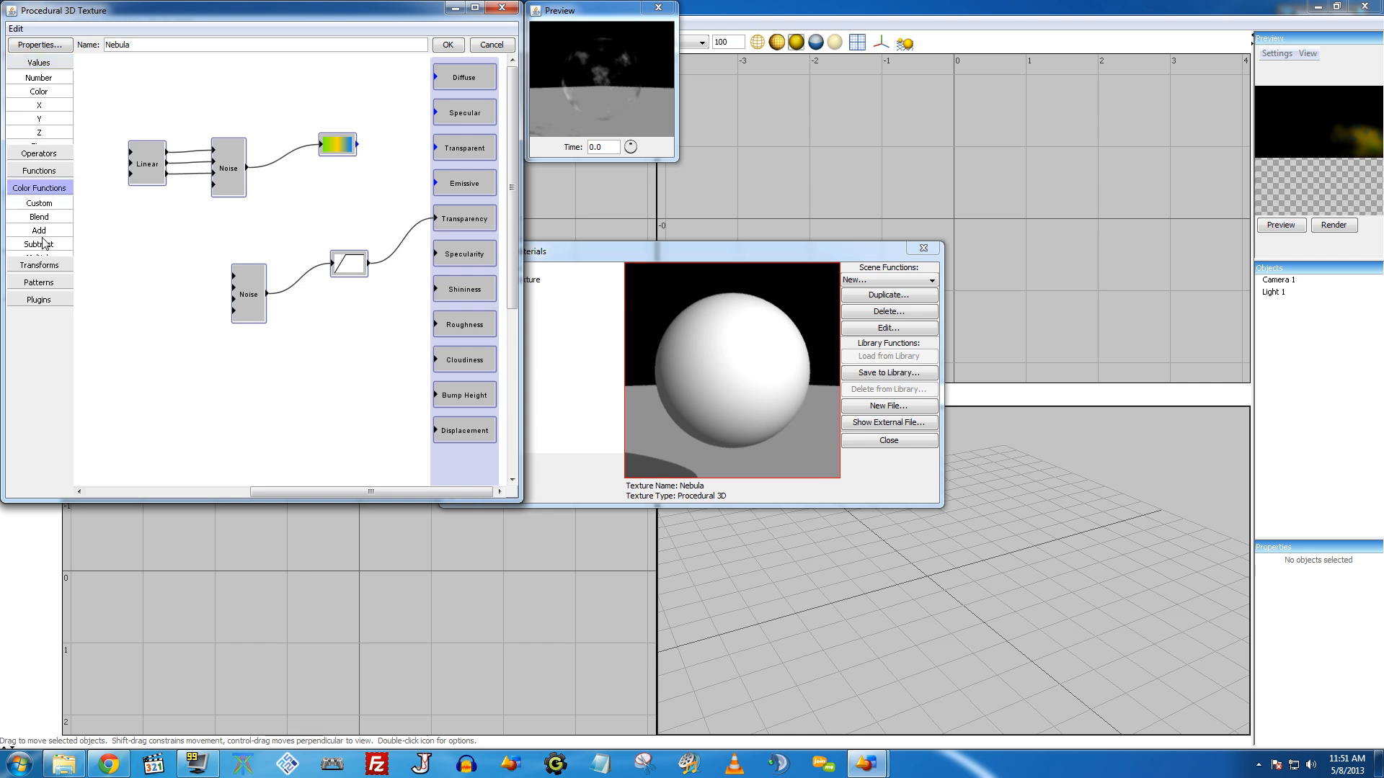
pyautogui.moveTo(39, 144); pyautogui.dragTo(363, 114)
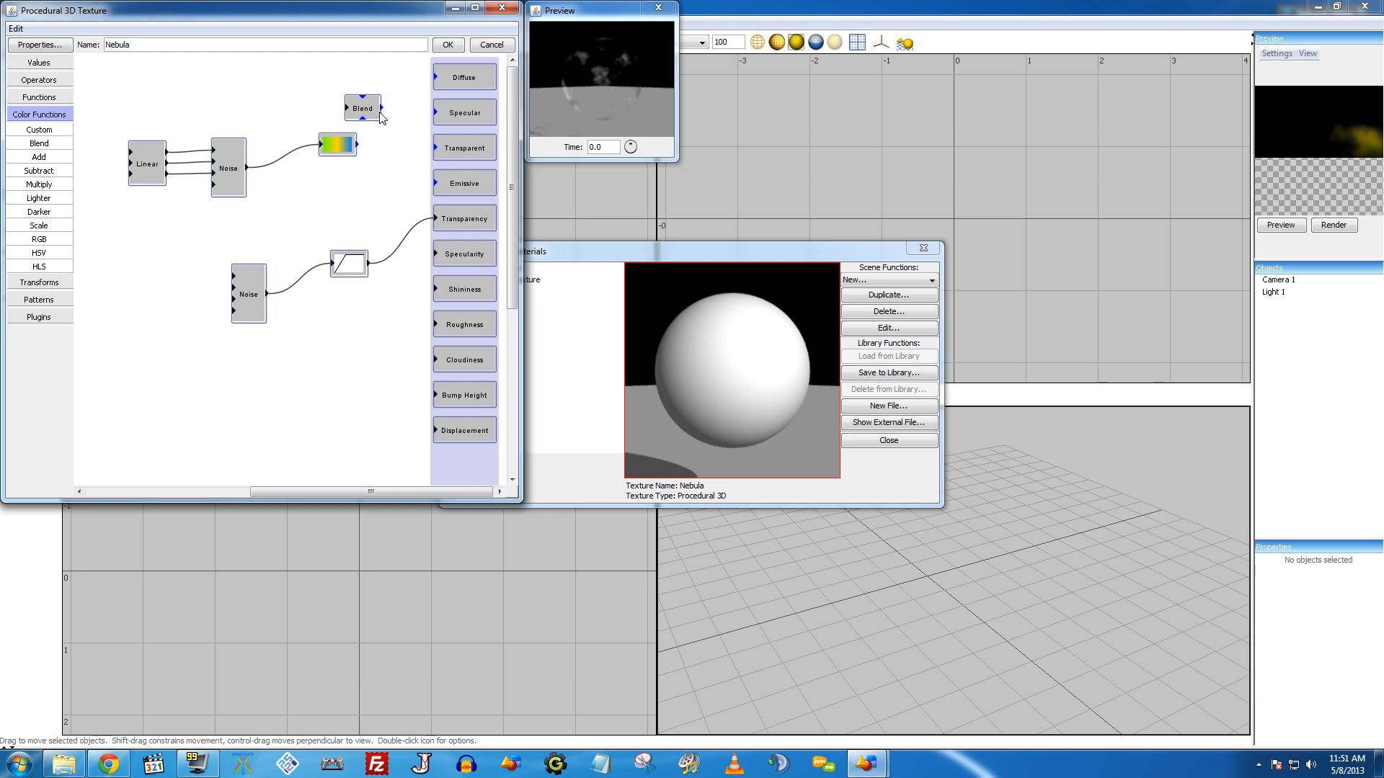
pyautogui.moveTo(361, 116); pyautogui.dragTo(376, 108)
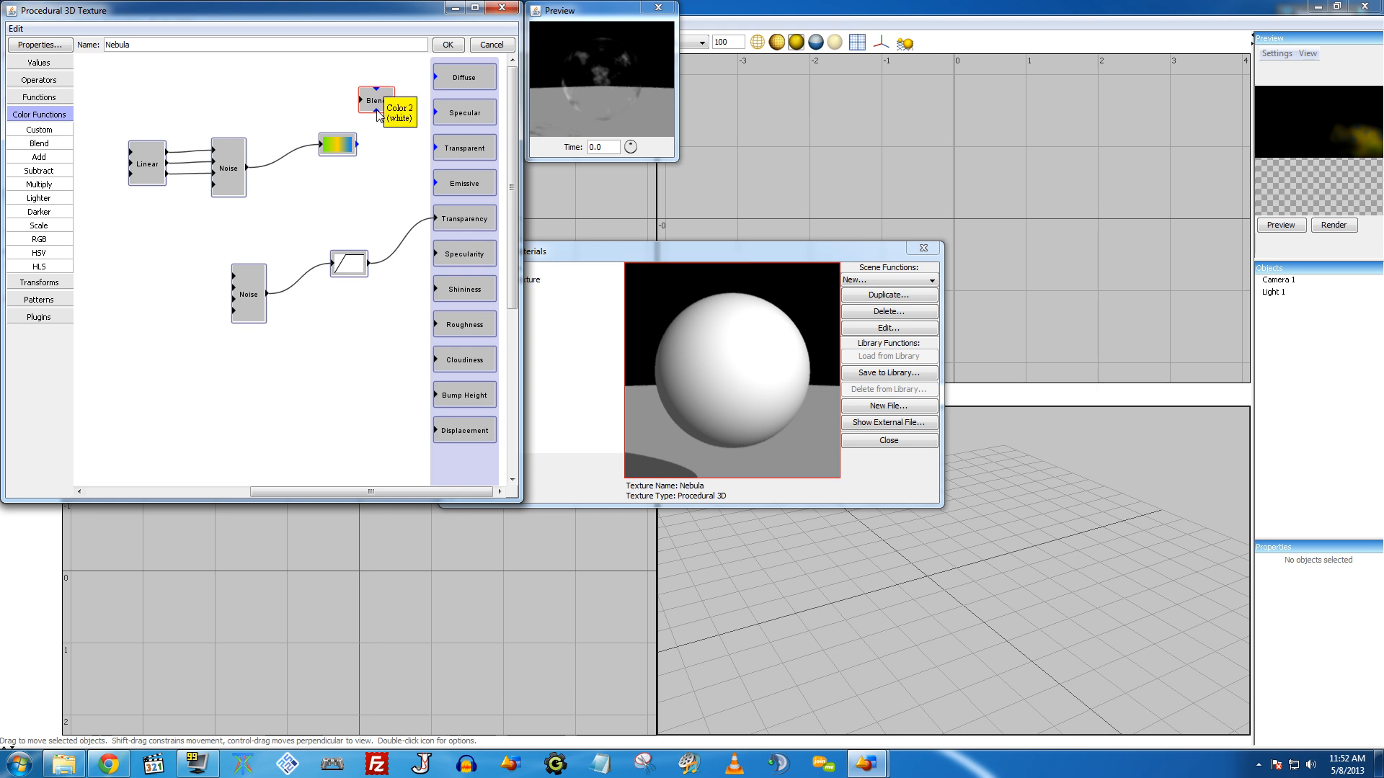
pyautogui.moveTo(380, 98); pyautogui.dragTo(441, 78)
# Step: Connect the color gradient to the Blend module's Color 2 input, detaching the Transparency link meanwhile and restoring it
pyautogui.click(416, 232)
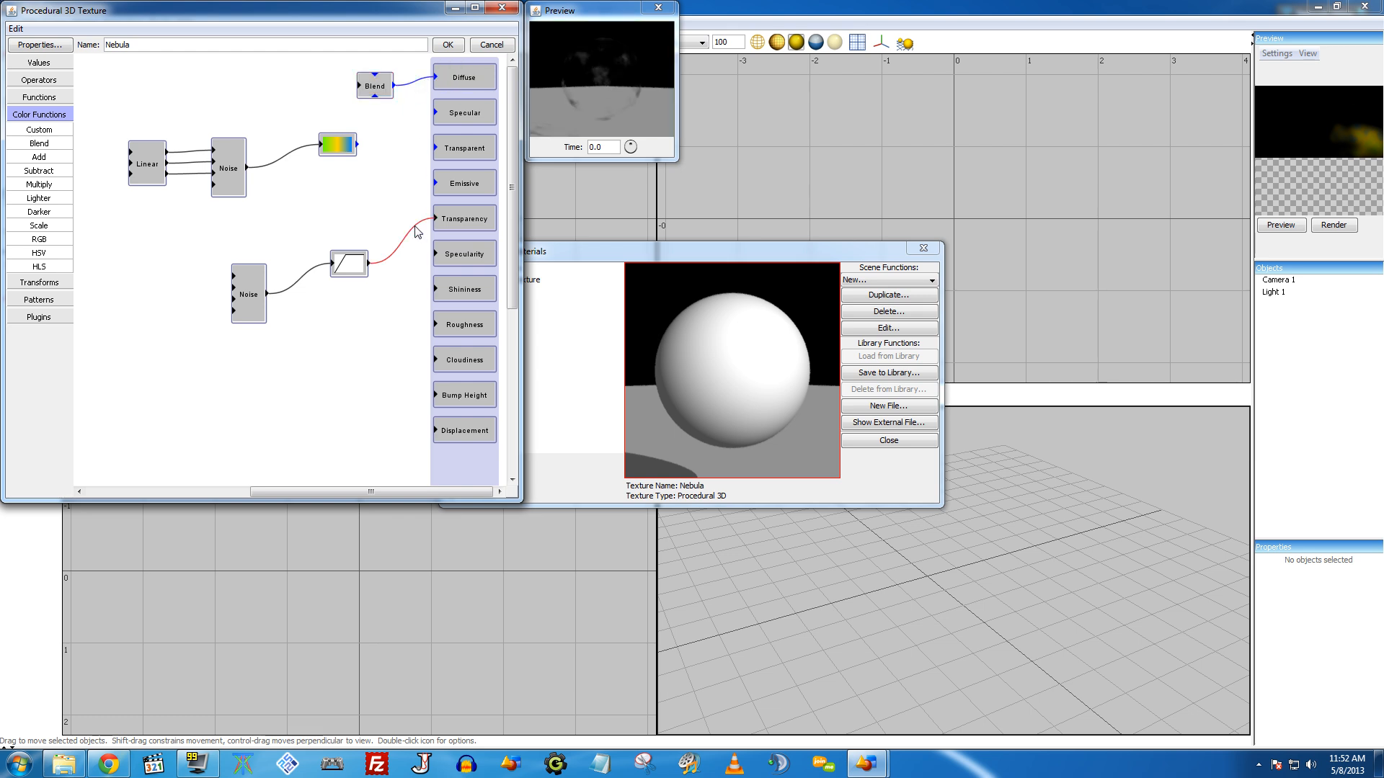
pyautogui.press('Delete')
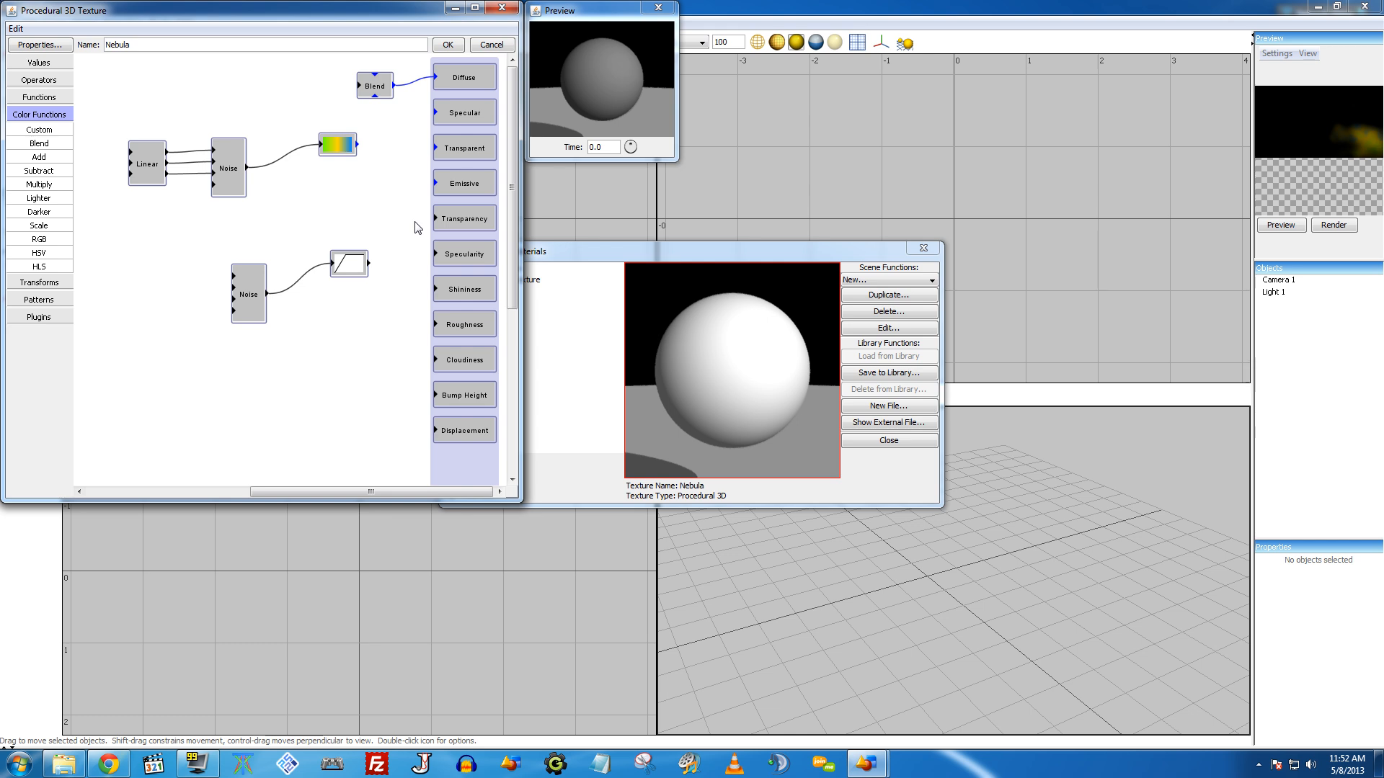
pyautogui.moveTo(376, 84); pyautogui.dragTo(383, 101)
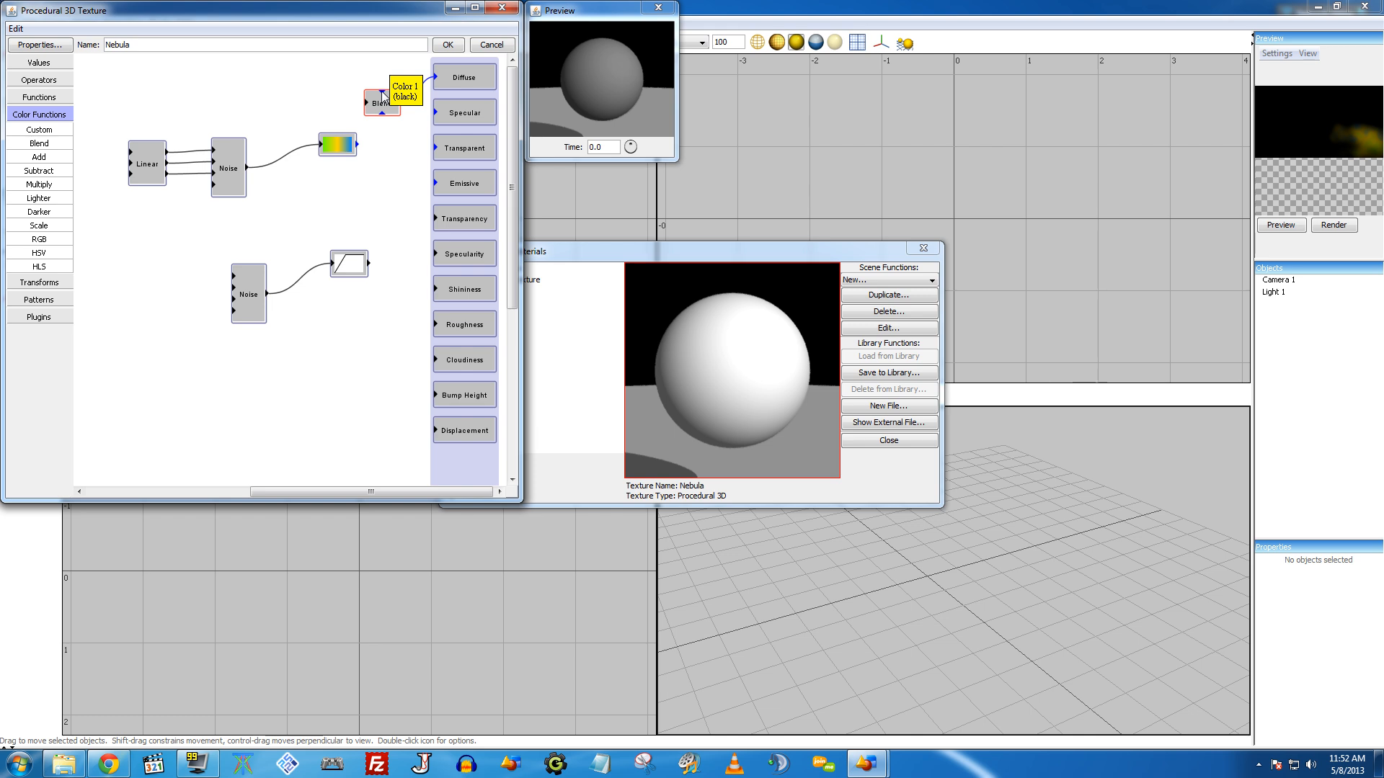
pyautogui.moveTo(382, 113); pyautogui.dragTo(362, 147)
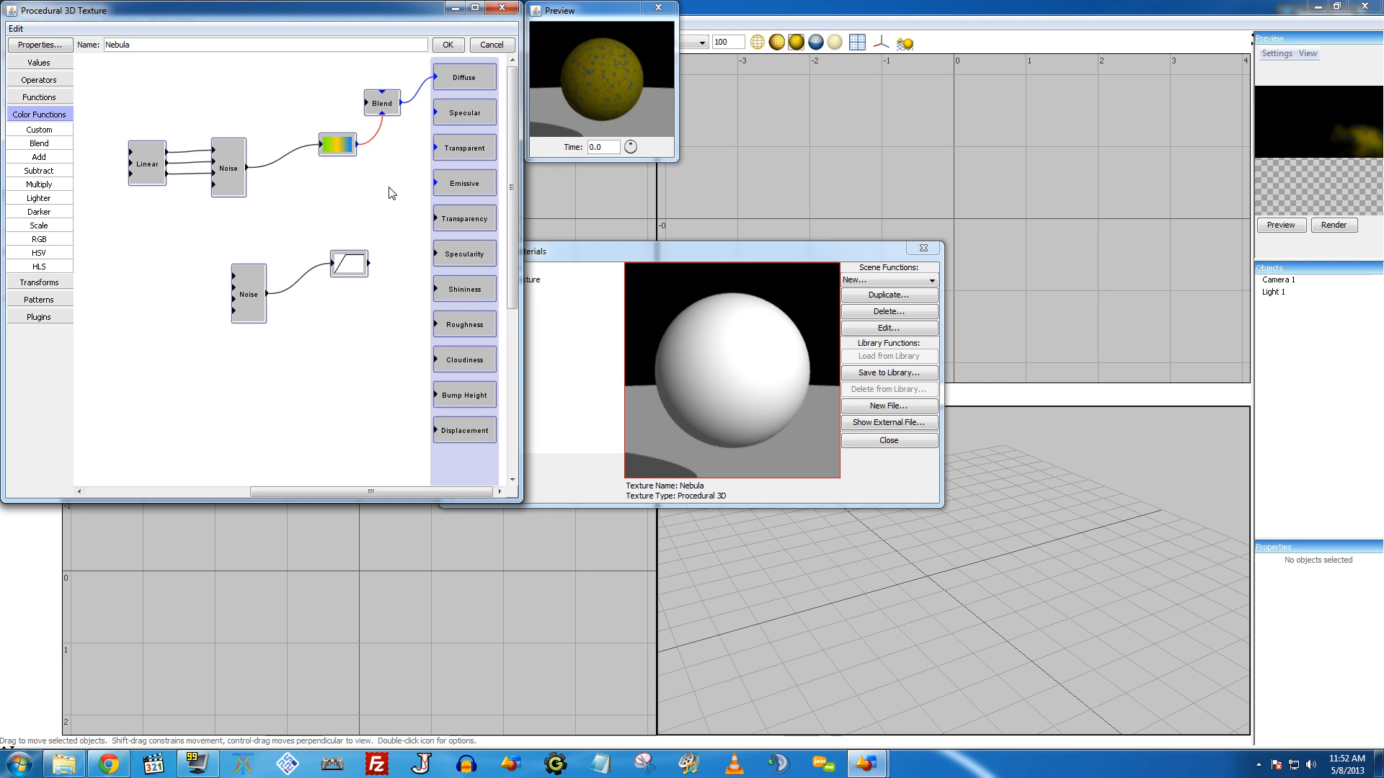
pyautogui.moveTo(370, 264); pyautogui.dragTo(435, 218)
pyautogui.moveTo(587, 98)
pyautogui.mouseDown()
pyautogui.moveTo(620, 86)
pyautogui.moveTo(610, 72)
pyautogui.moveTo(565, 91)
pyautogui.mouseUp()
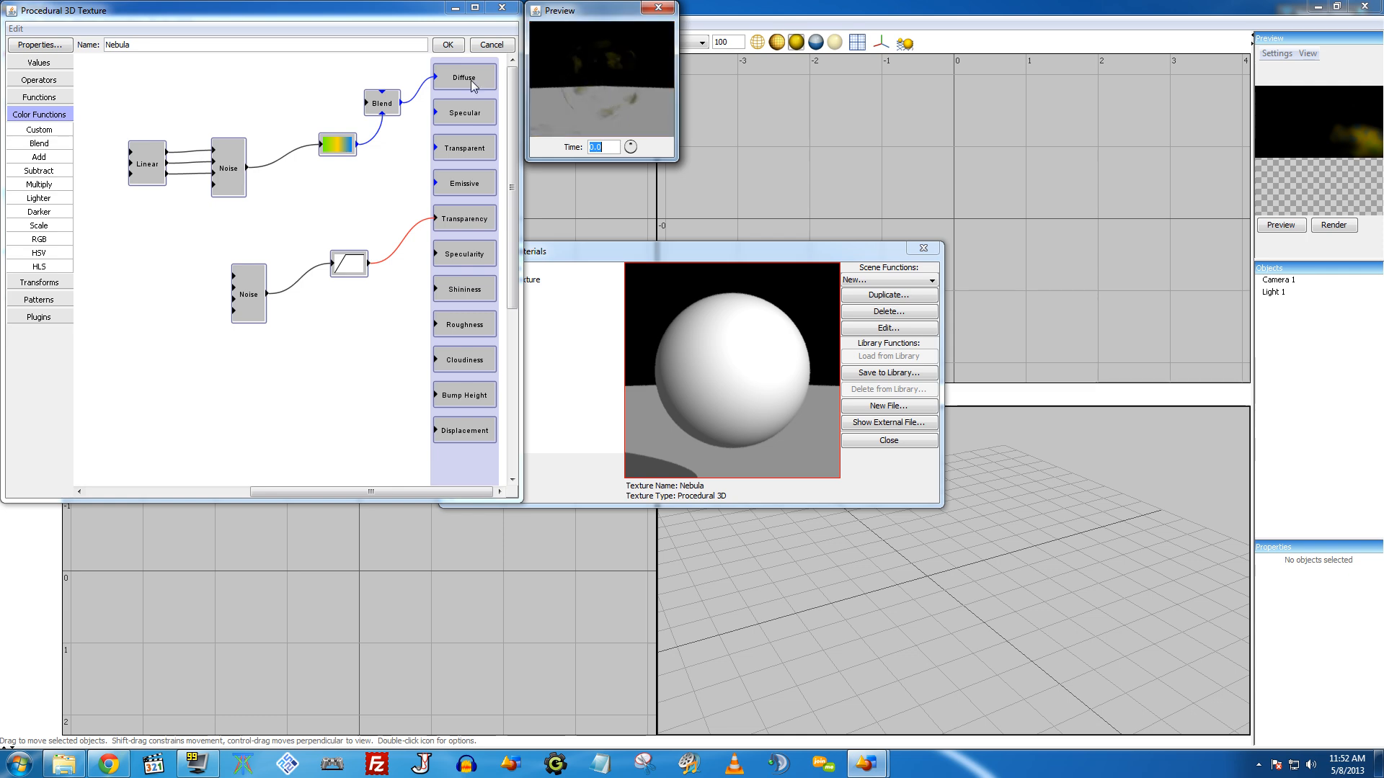
# Step: Add a parameter named "Nebula Visibilty" and connect it to the Blend module's fraction input
pyautogui.click(50, 66)
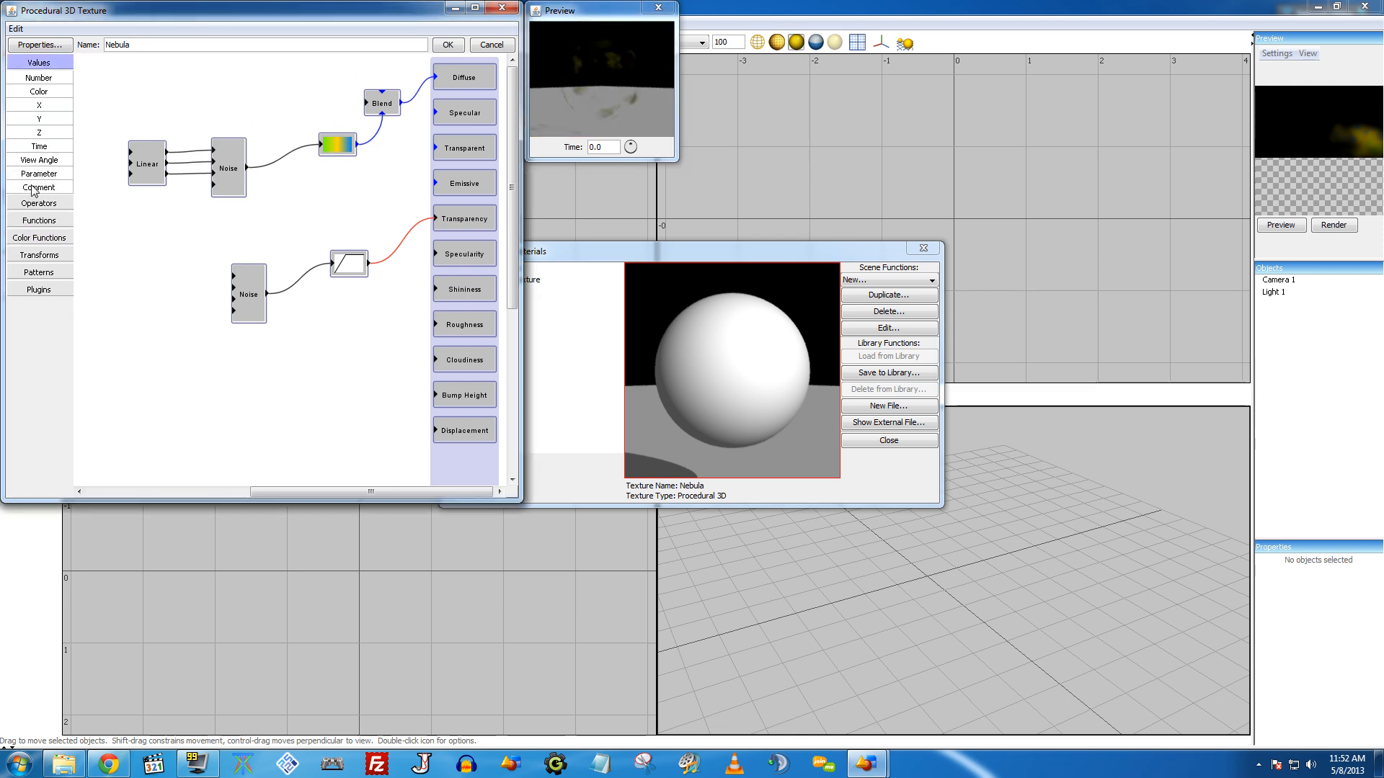
pyautogui.moveTo(35, 175); pyautogui.dragTo(272, 94)
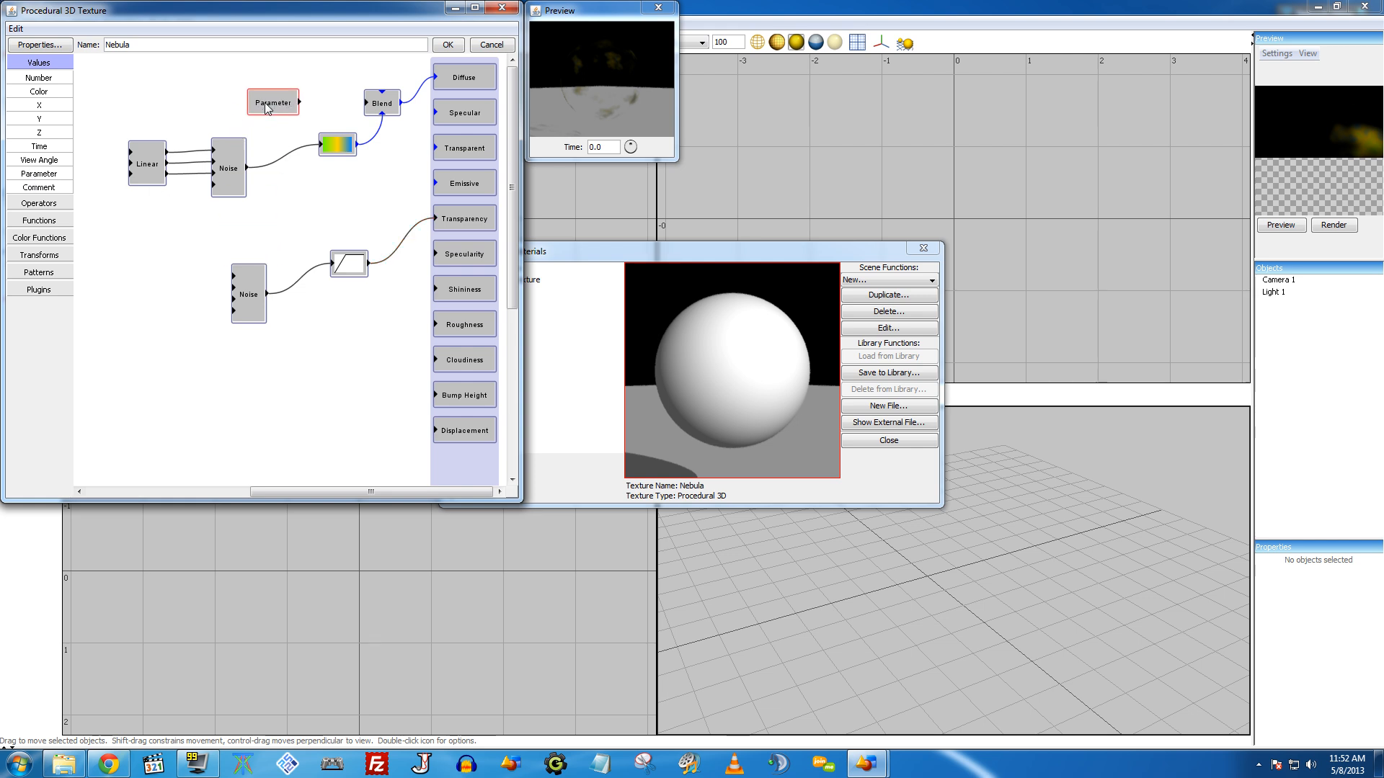
pyautogui.write('Nebula')
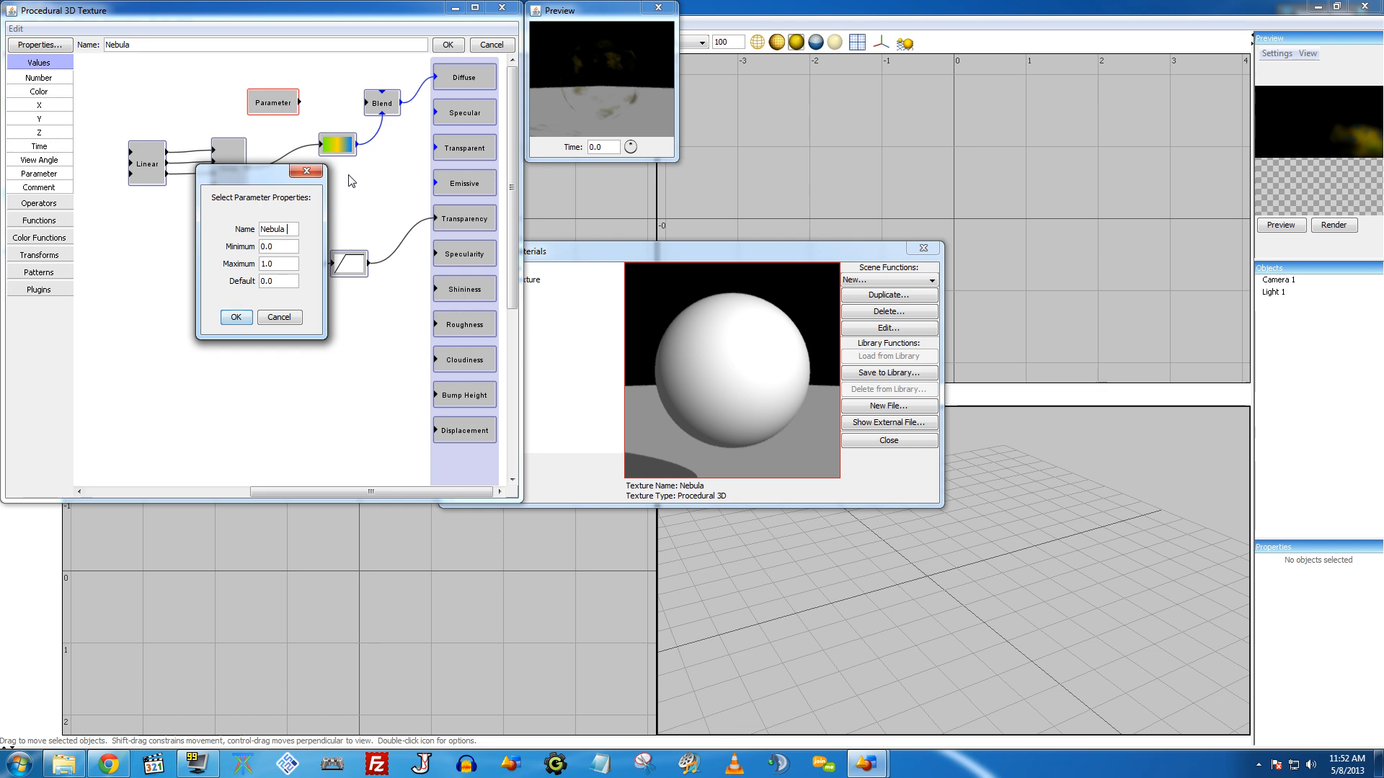
pyautogui.write(' Visibilty')
pyautogui.click(236, 317)
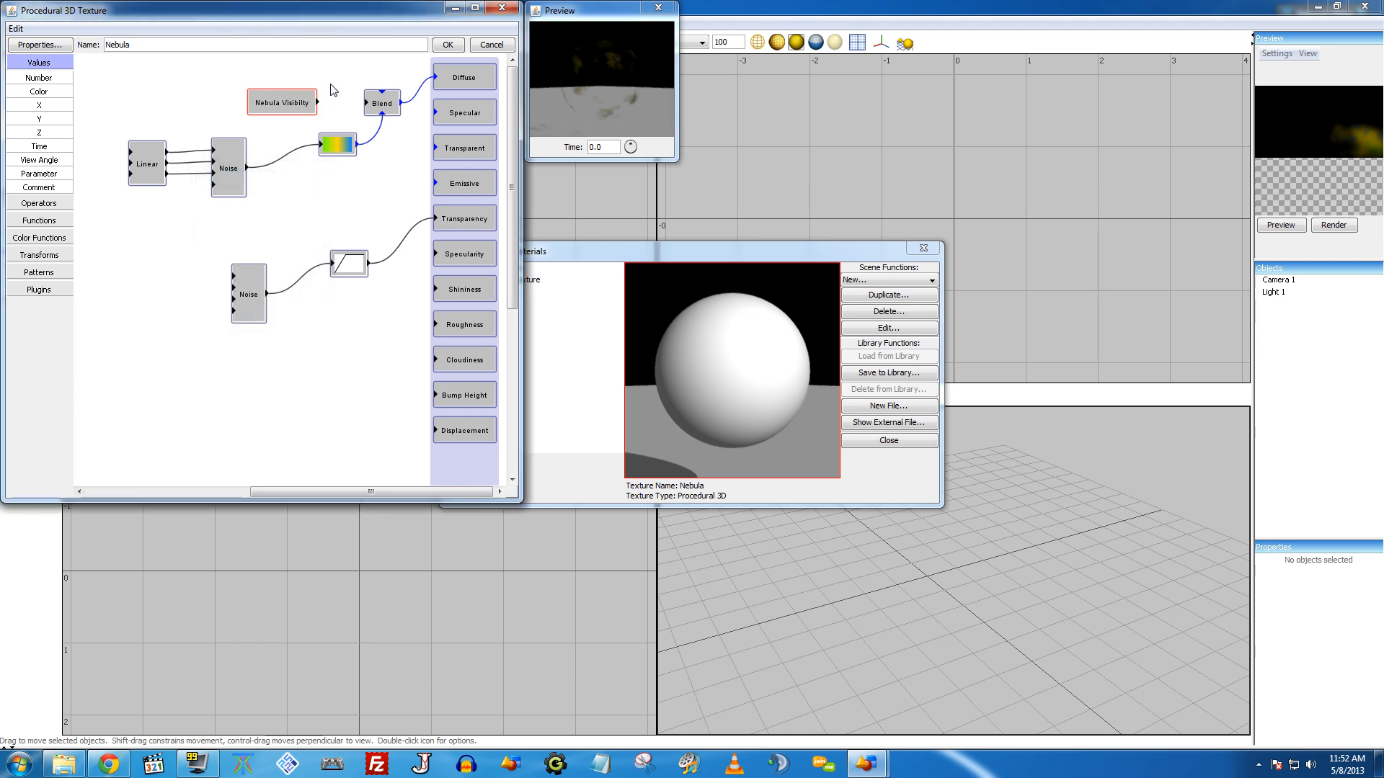
pyautogui.moveTo(319, 102); pyautogui.dragTo(364, 109)
# Step: Set the Nebula Visibilty parameter's default to 0.5, and accept the edited Nebula texture and close the texture list
pyautogui.doubleClick(273, 102)
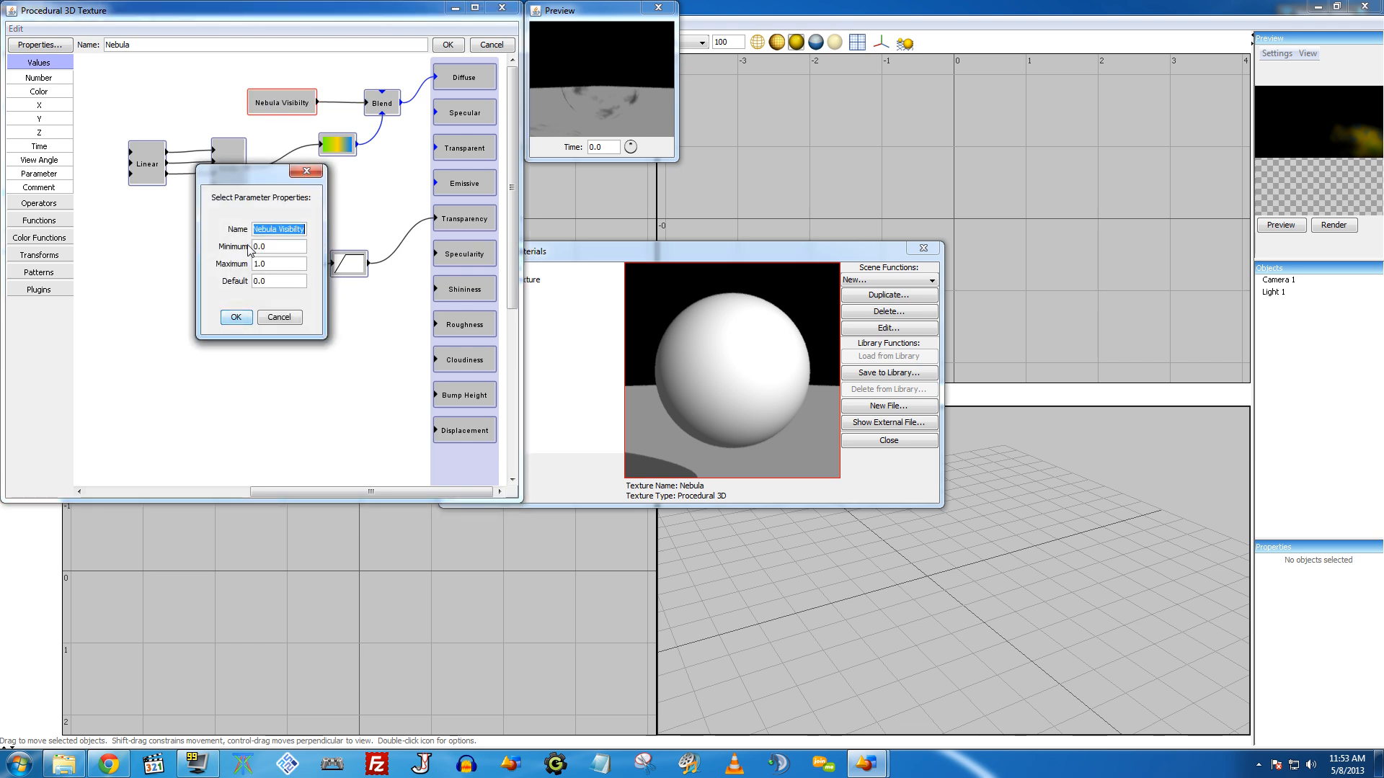
pyautogui.doubleClick(261, 281)
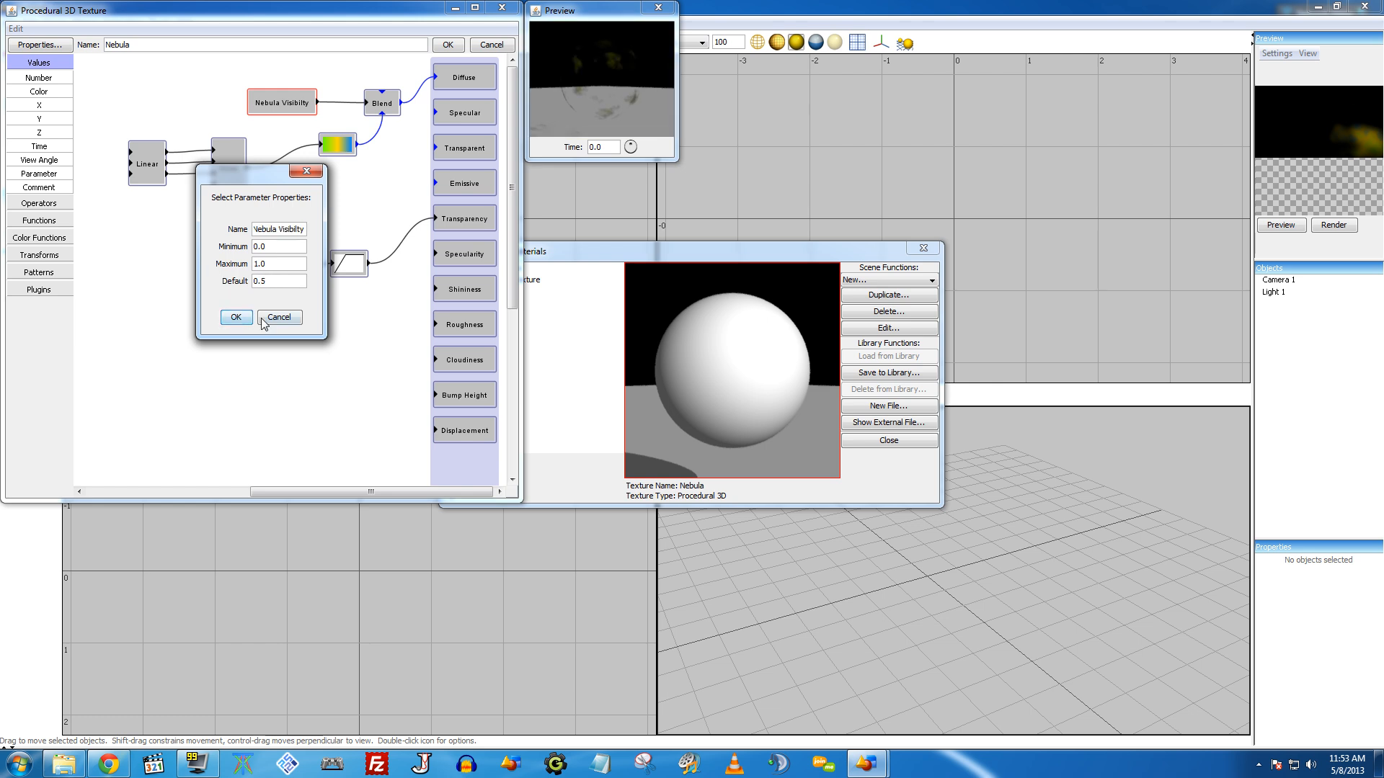
pyautogui.click(236, 317)
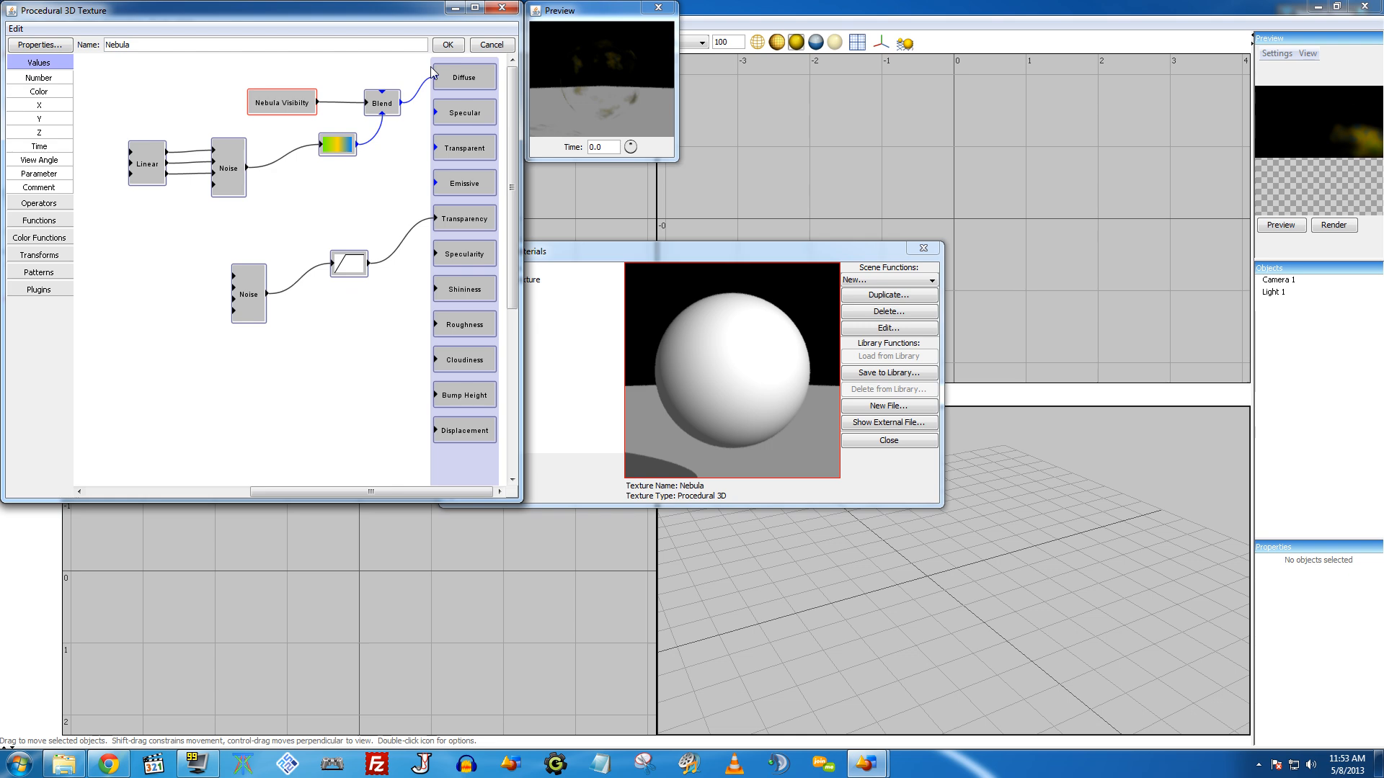
pyautogui.click(447, 45)
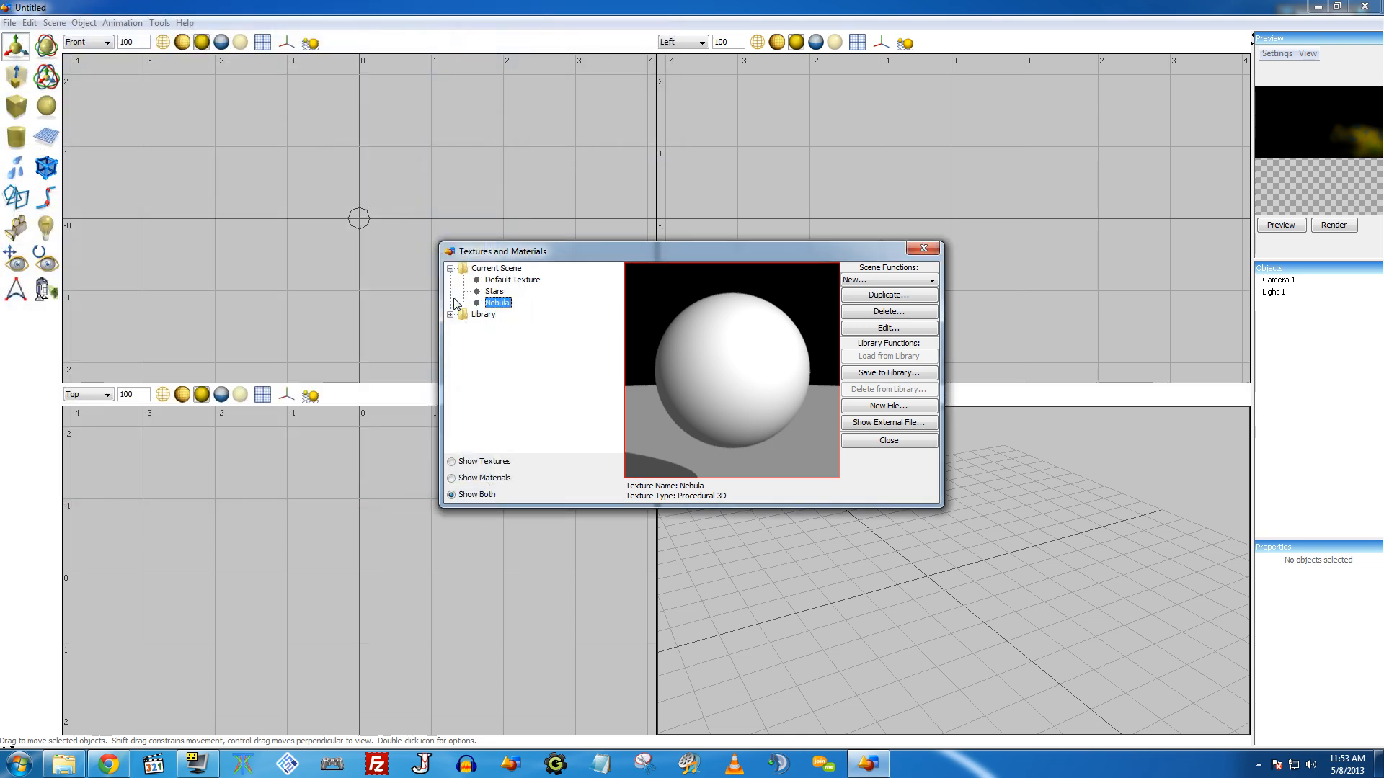
pyautogui.click(924, 249)
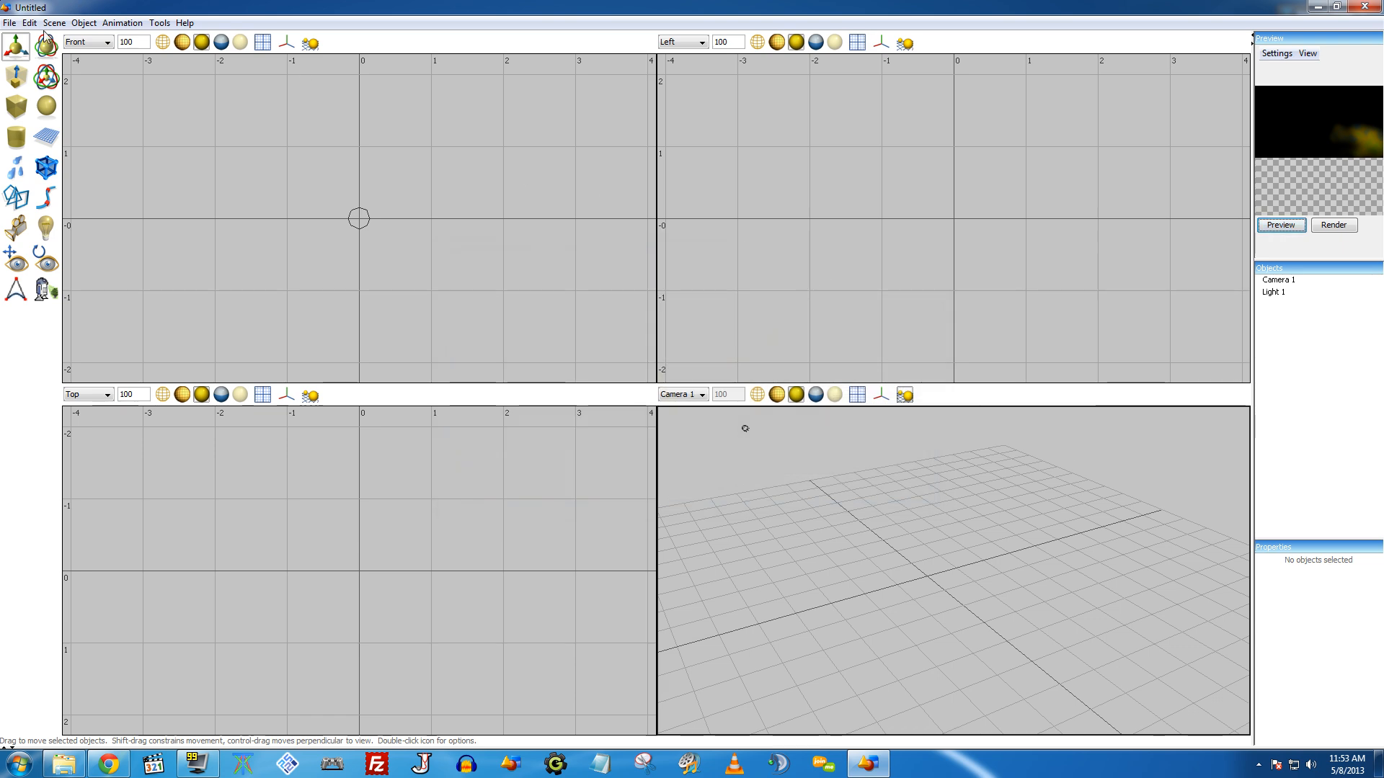
# Step: Render the scene immediately to check the background with the edited Nebula texture, and close the render
pyautogui.click(54, 22)
pyautogui.click(77, 58)
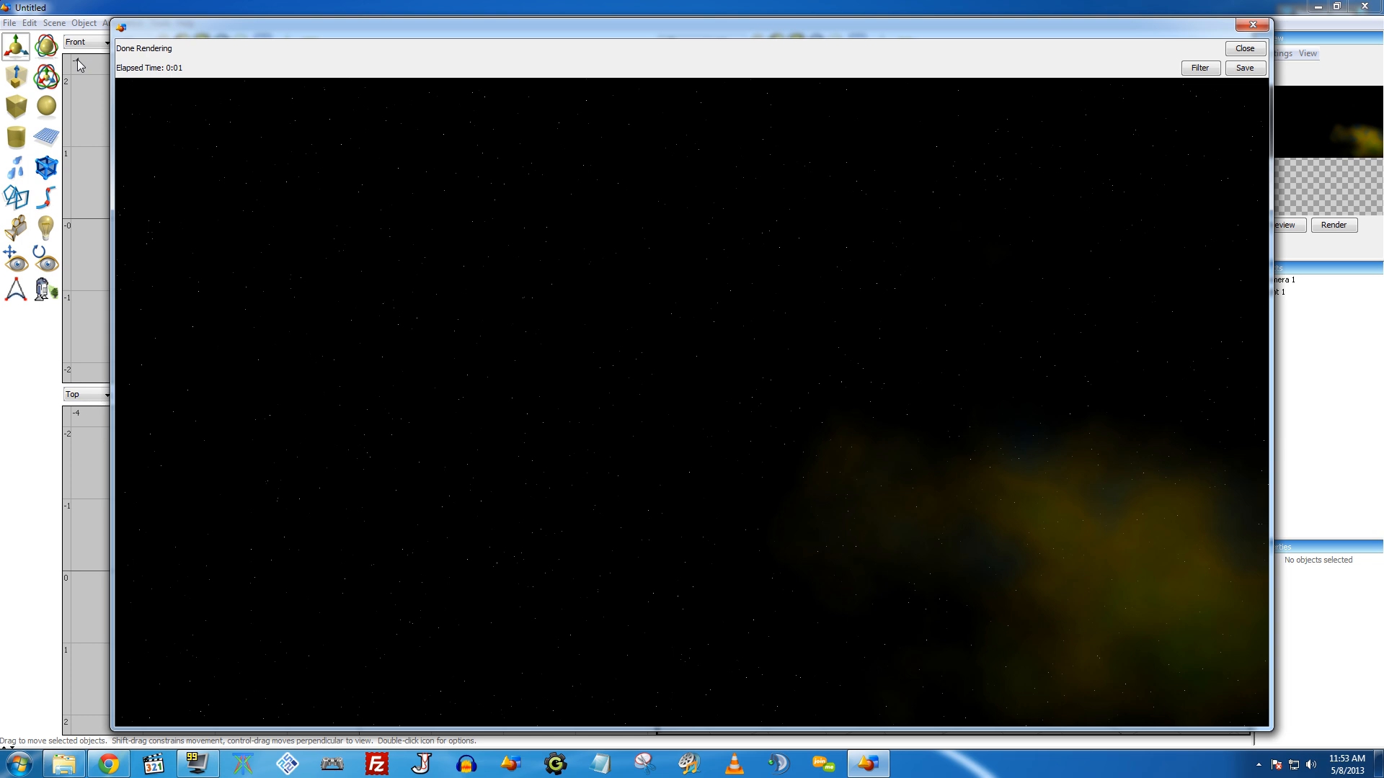
pyautogui.click(1228, 52)
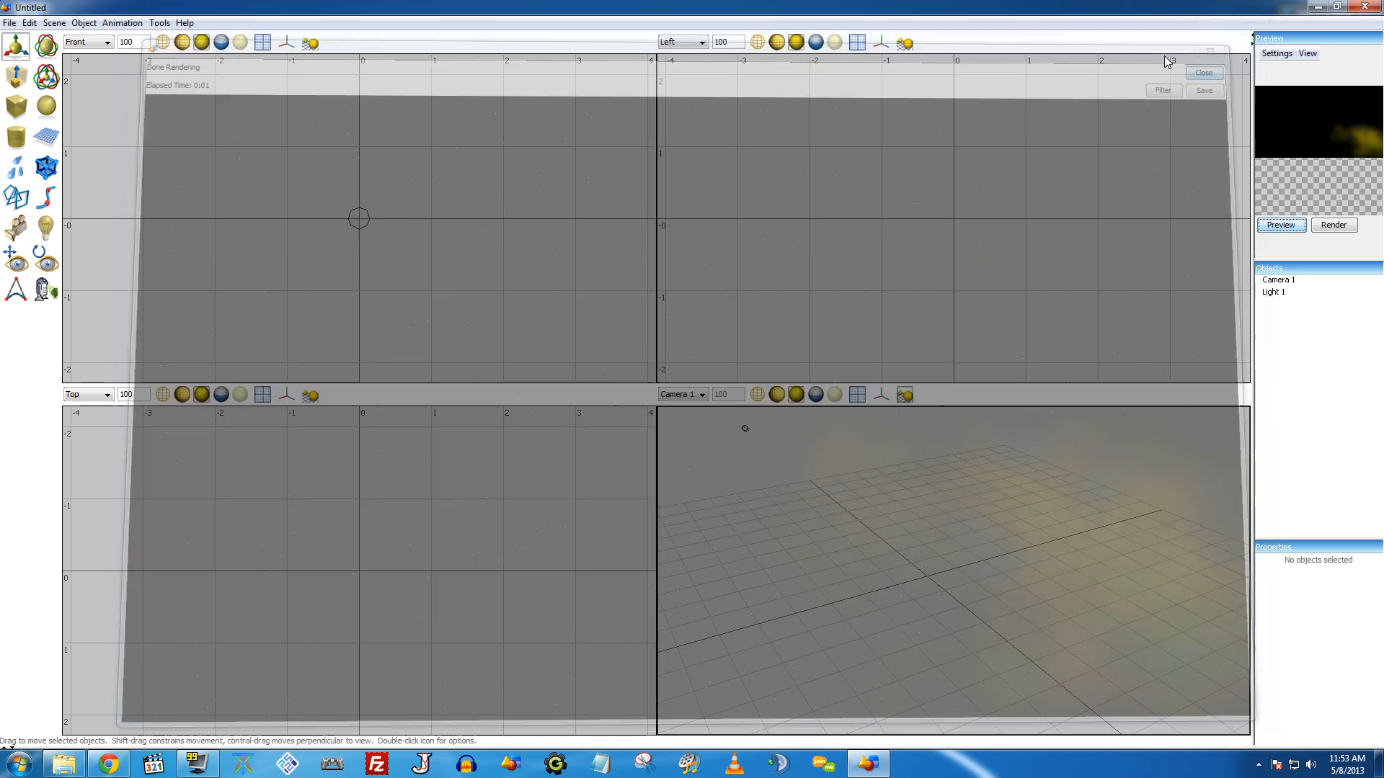
# Step: Reset the environment's texture type to Simple Texture and accept the texture choice
pyautogui.click(54, 23)
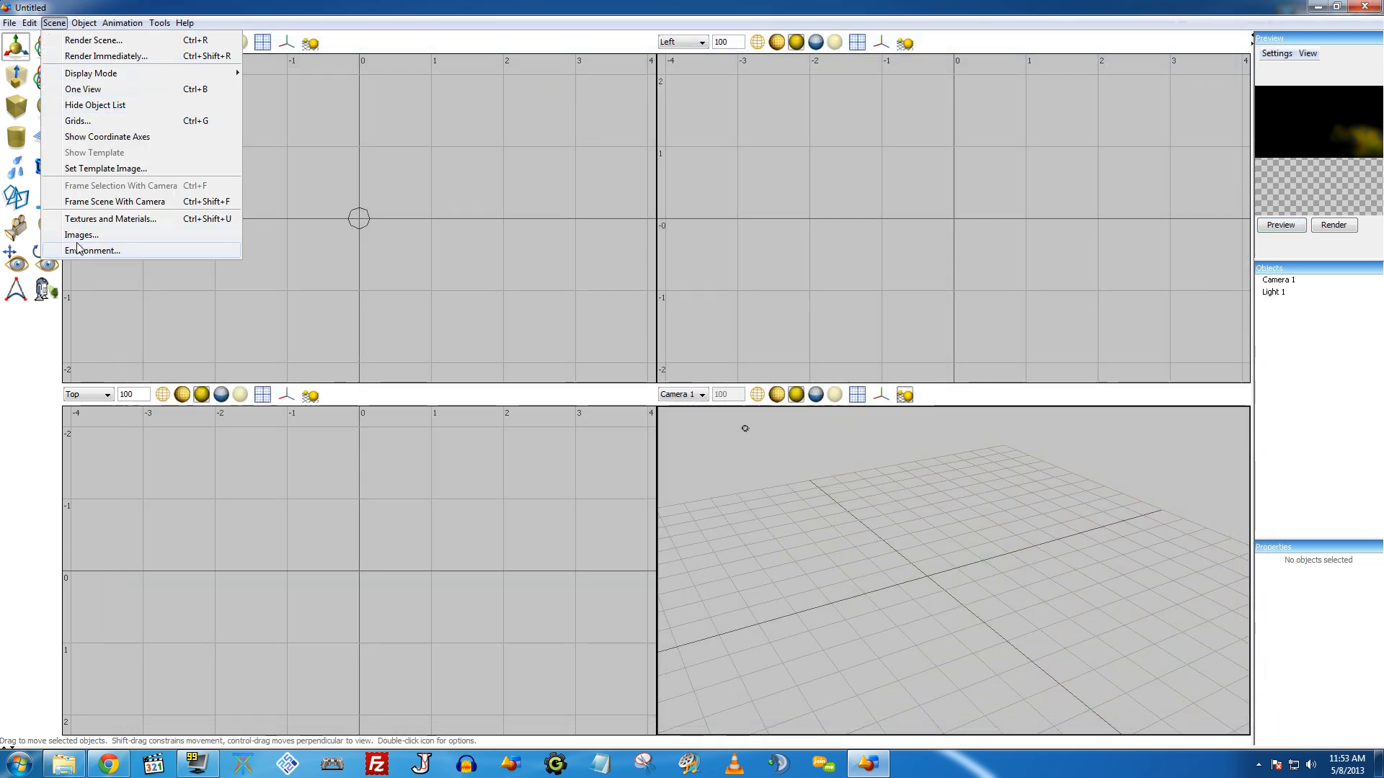
pyautogui.click(119, 251)
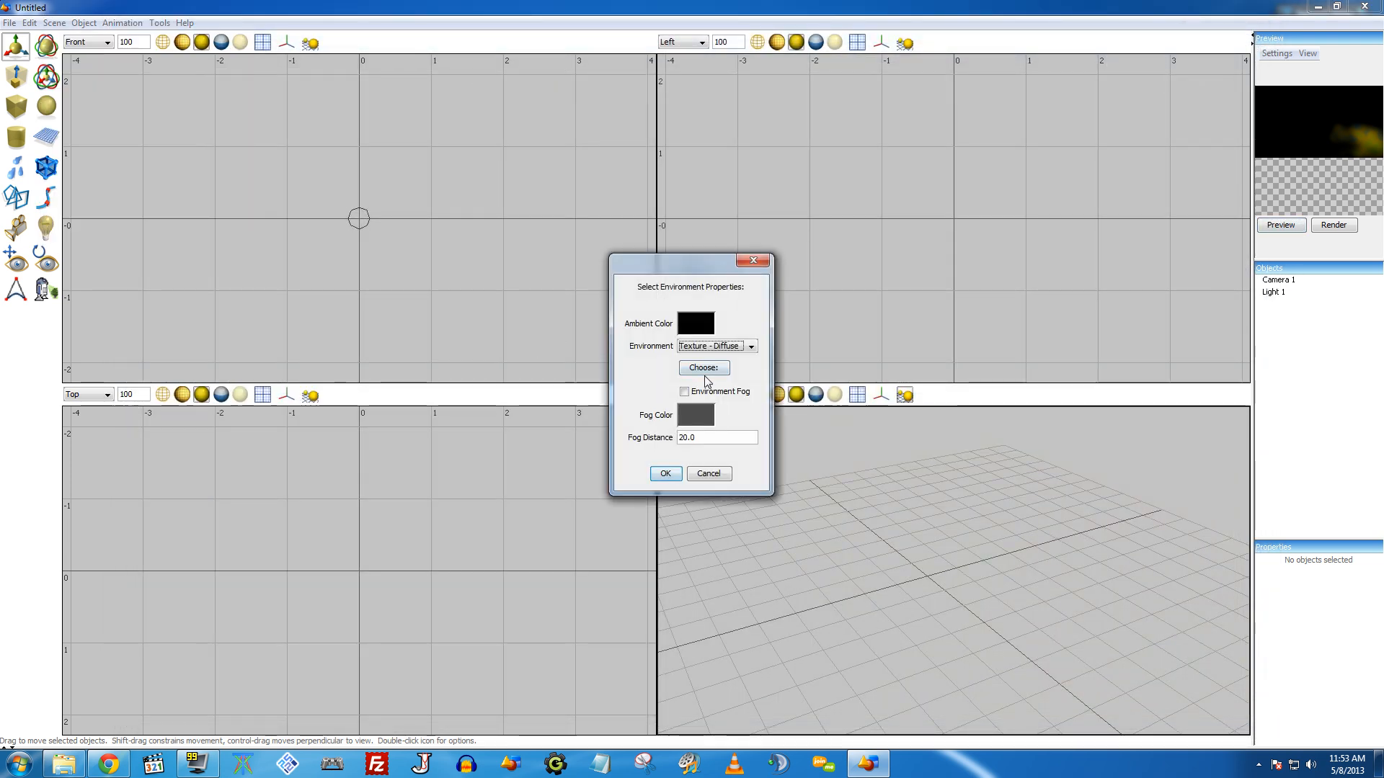
pyautogui.click(703, 365)
pyautogui.click(694, 316)
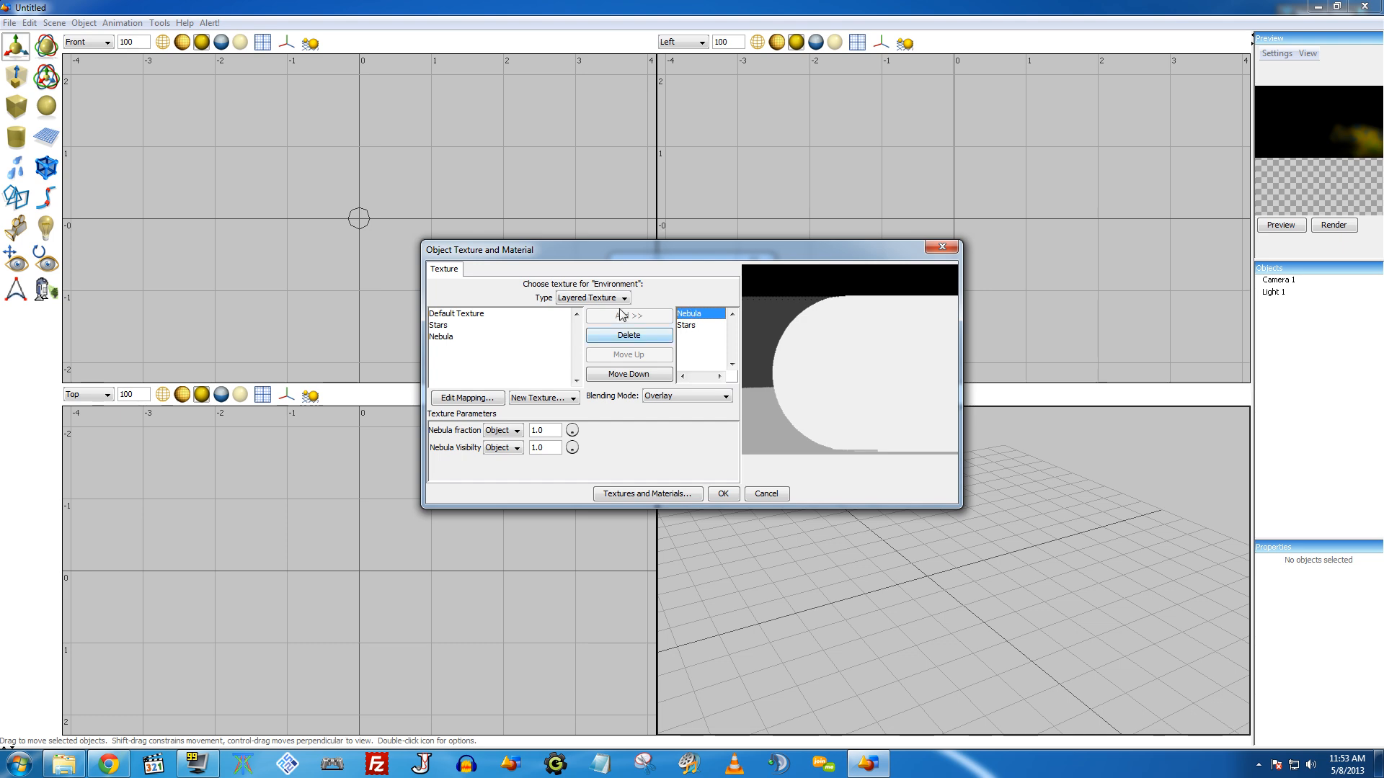
pyautogui.click(590, 298)
pyautogui.click(863, 364)
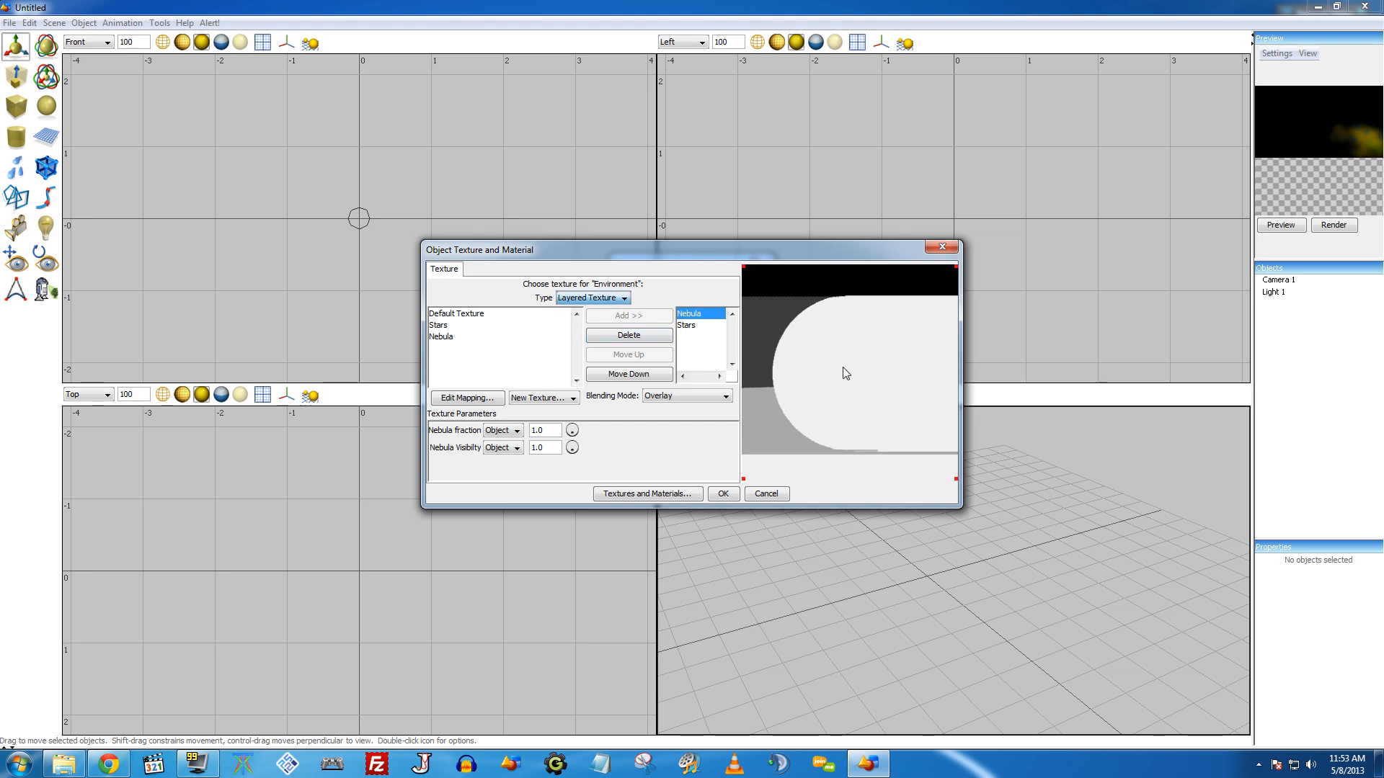
pyautogui.click(593, 298)
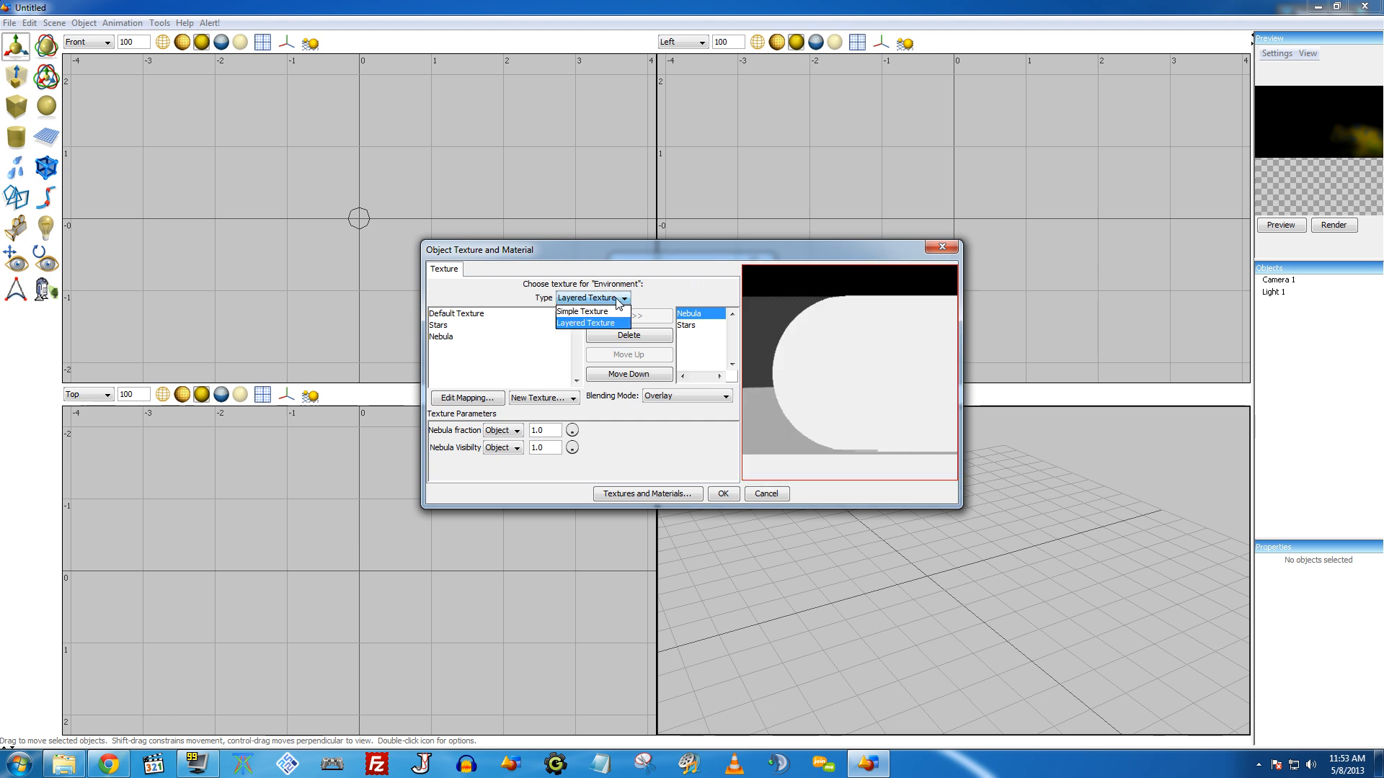
pyautogui.click(596, 313)
pyautogui.click(723, 490)
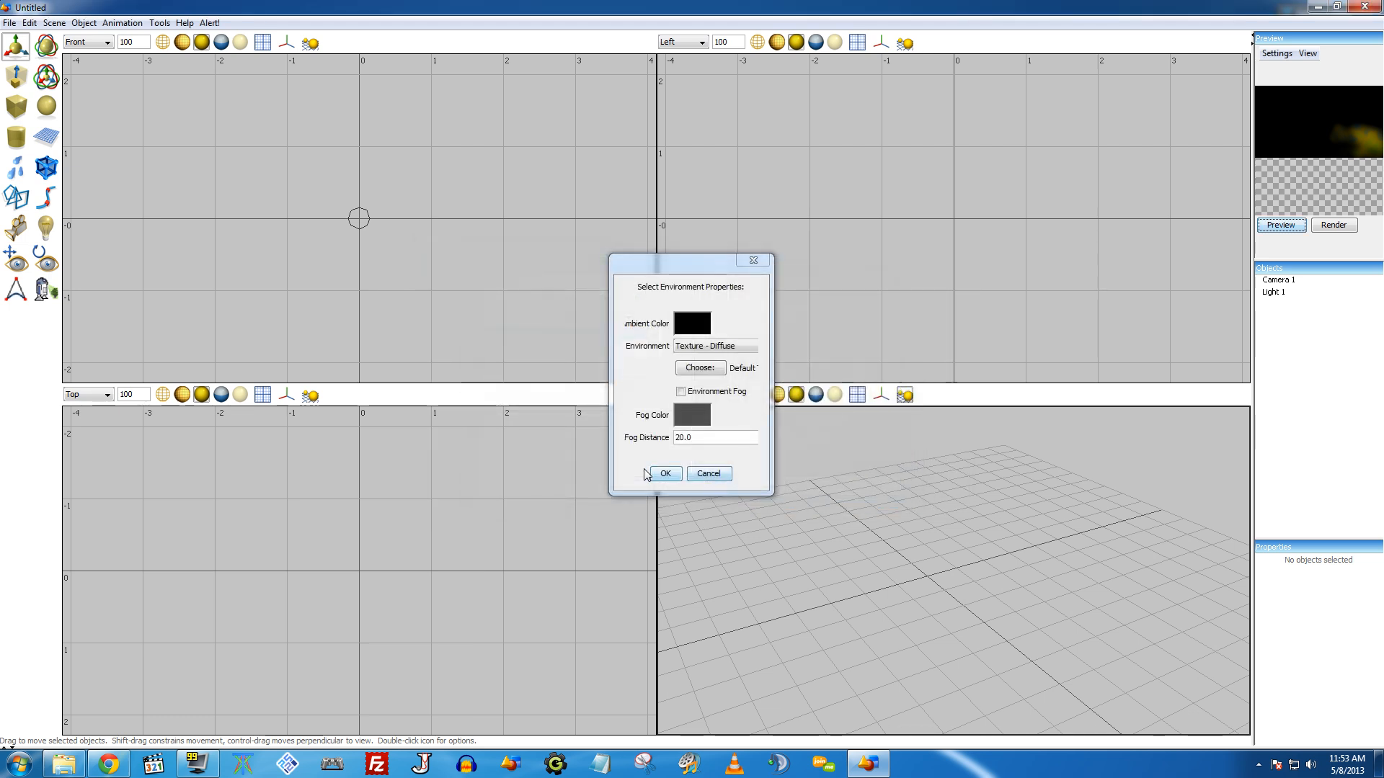
# Step: Set the environment's texture type back to Layered Texture and add Stars with Nebula above it as layers
pyautogui.click(693, 369)
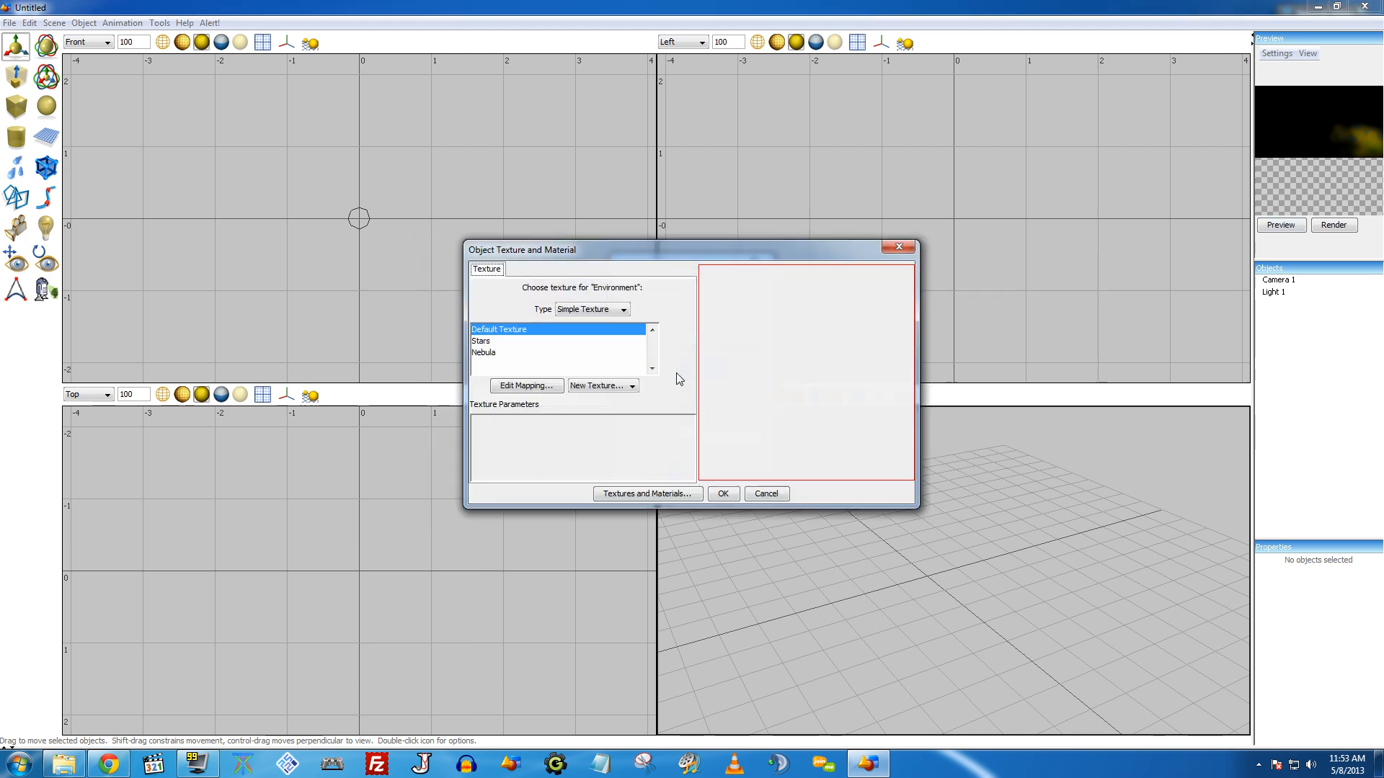
pyautogui.click(491, 342)
pyautogui.click(604, 312)
pyautogui.click(601, 336)
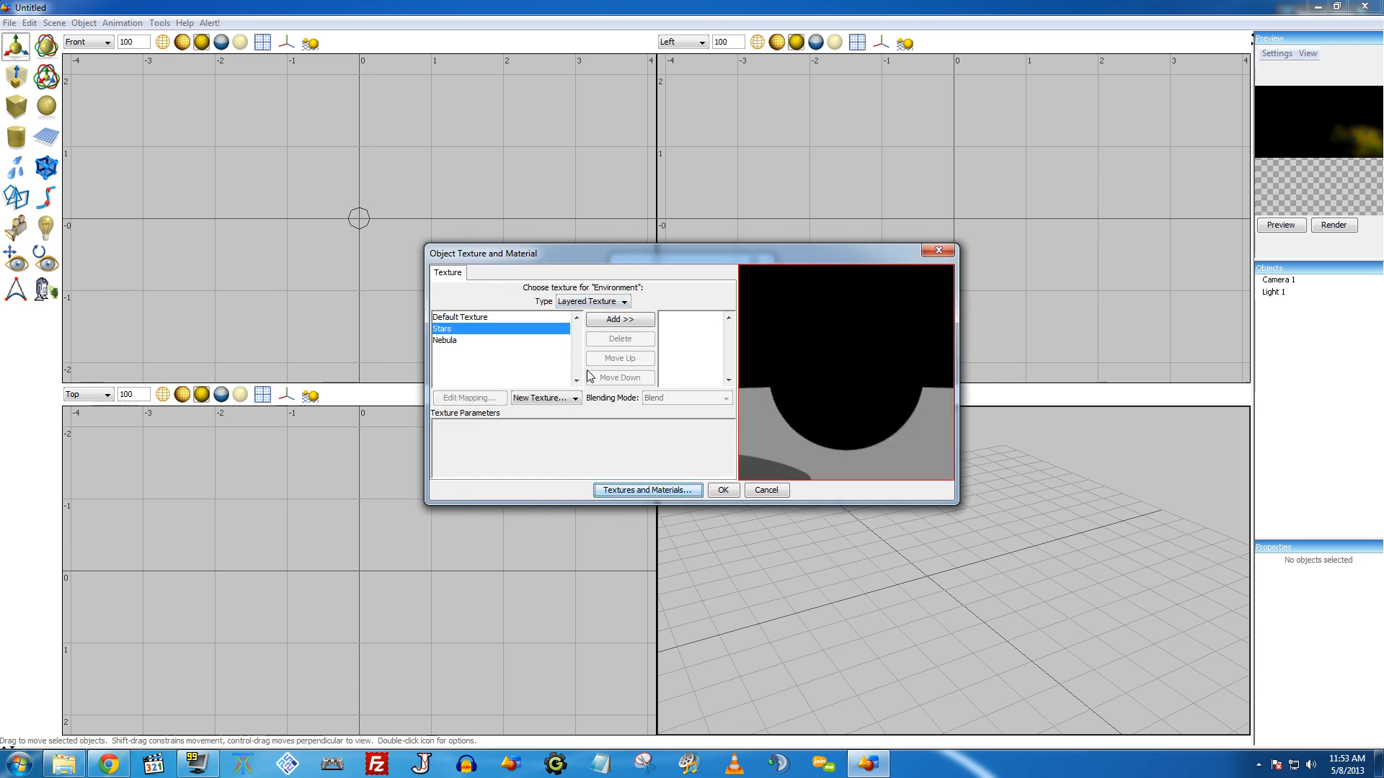
pyautogui.click(620, 319)
pyautogui.click(493, 341)
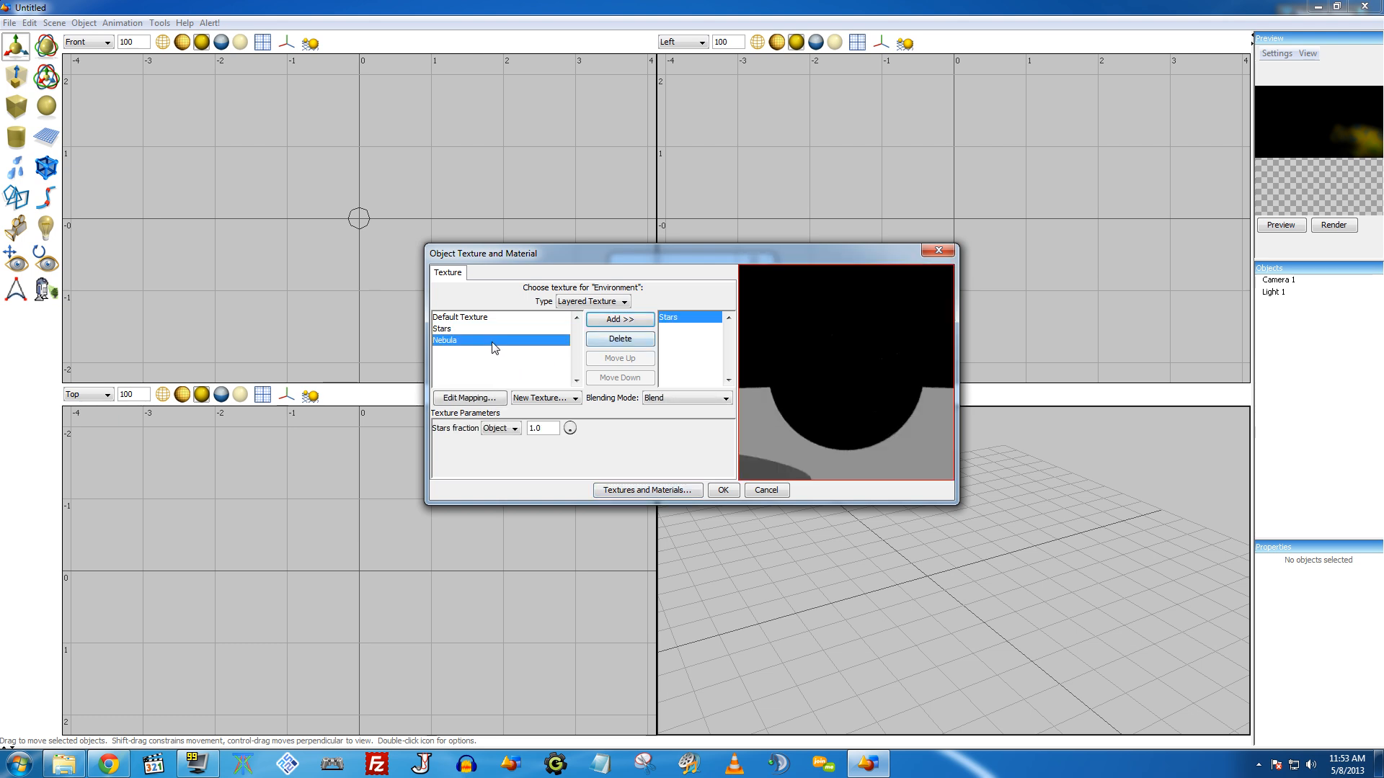
pyautogui.click(609, 319)
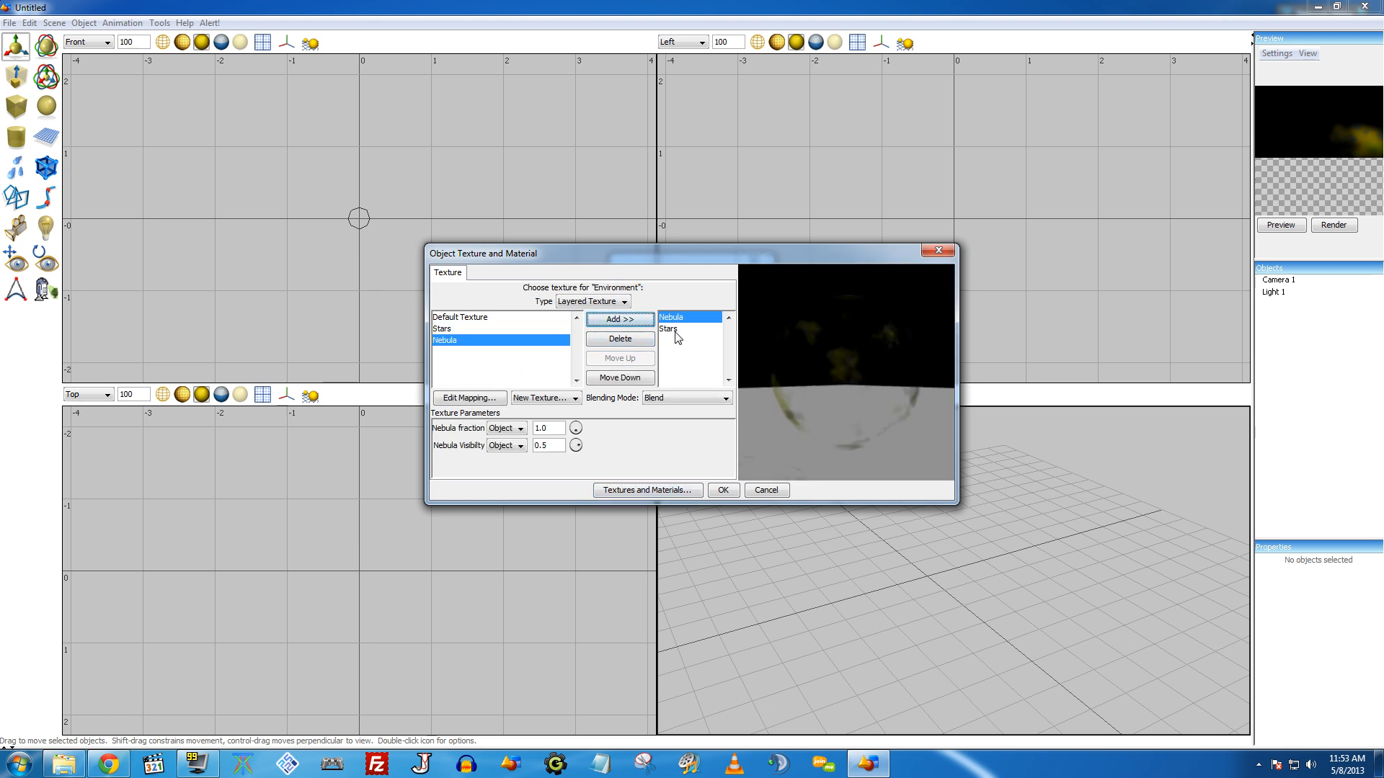
# Step: Set the Nebula layer's blending mode to Overlay and its Nebula Visibilty to 0.28
pyautogui.click(675, 397)
pyautogui.click(725, 416)
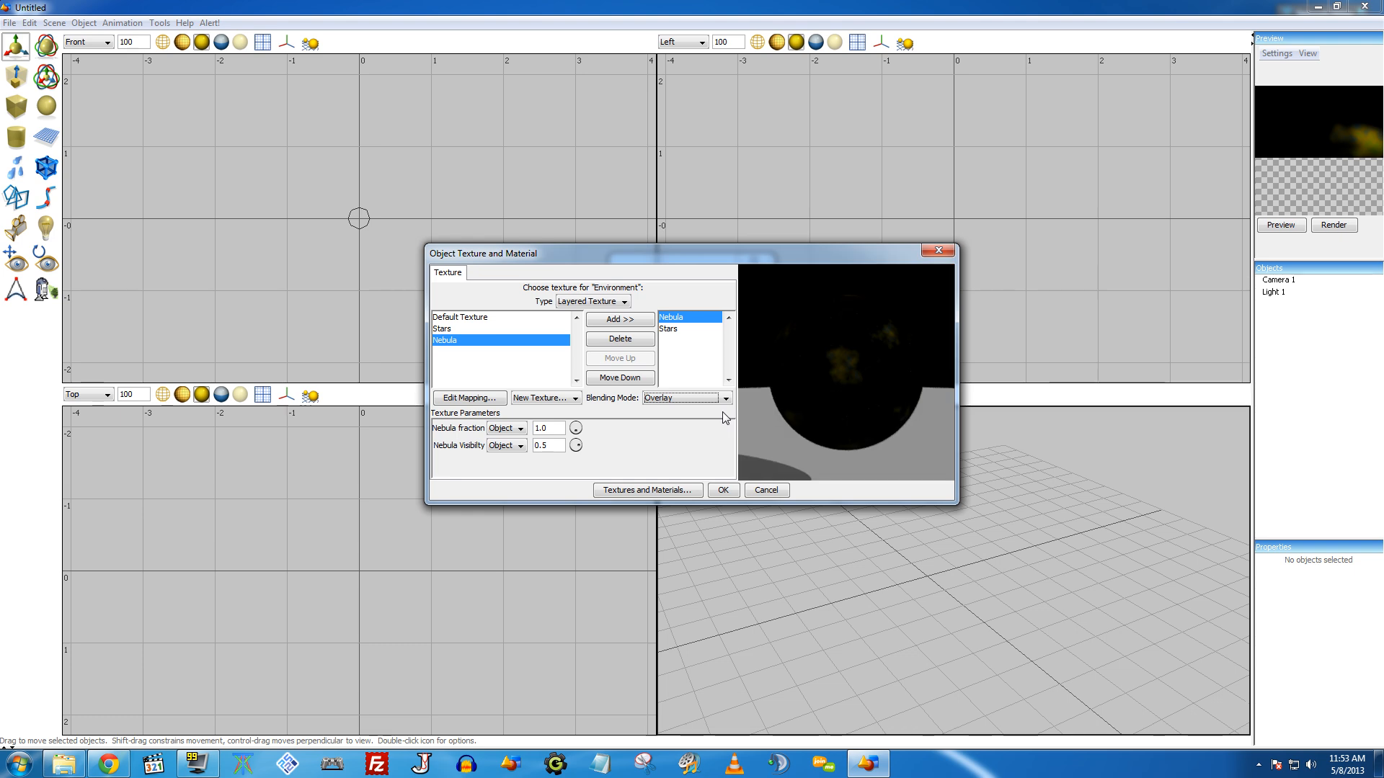
pyautogui.moveTo(575, 445); pyautogui.dragTo(565, 444)
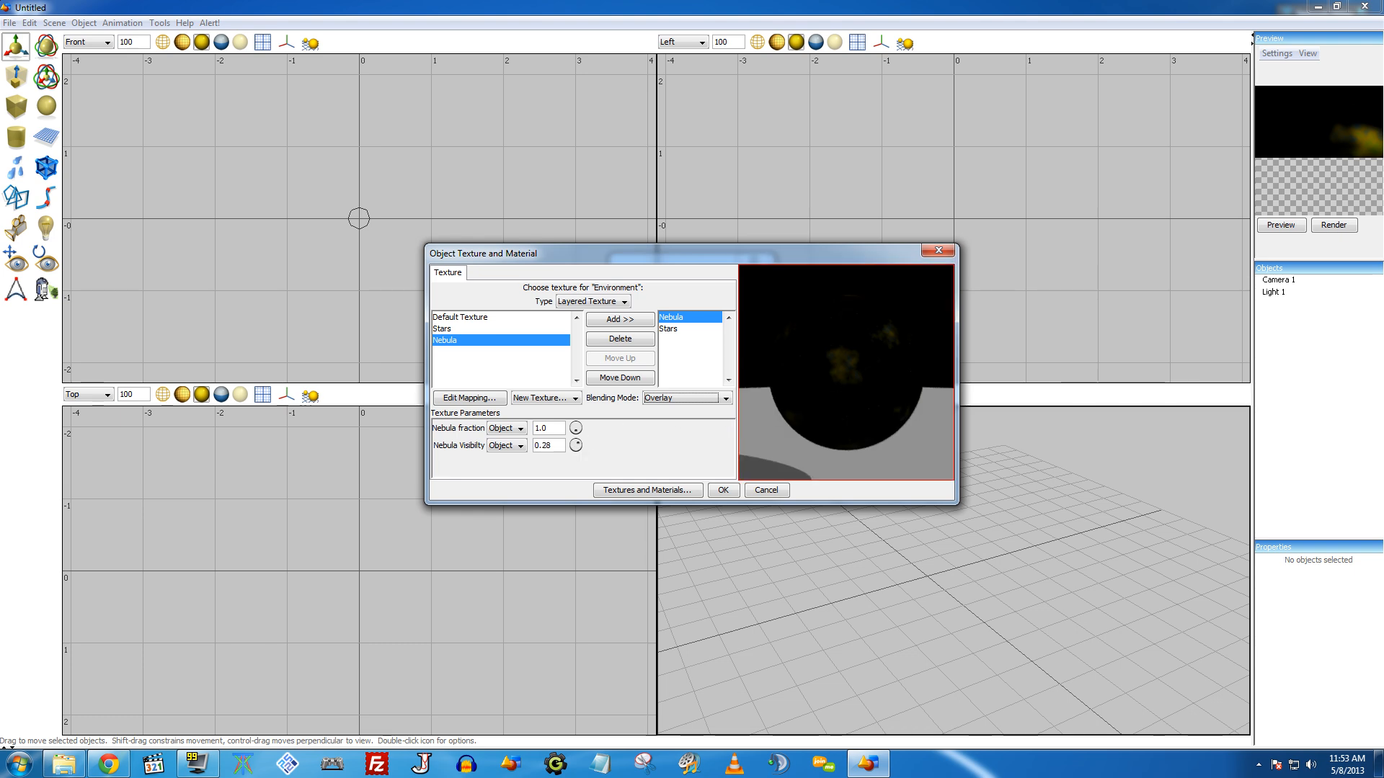
# Step: Accept the layered environment texture and the environment properties, render the scene immediately to check the background, and close the render
pyautogui.click(722, 490)
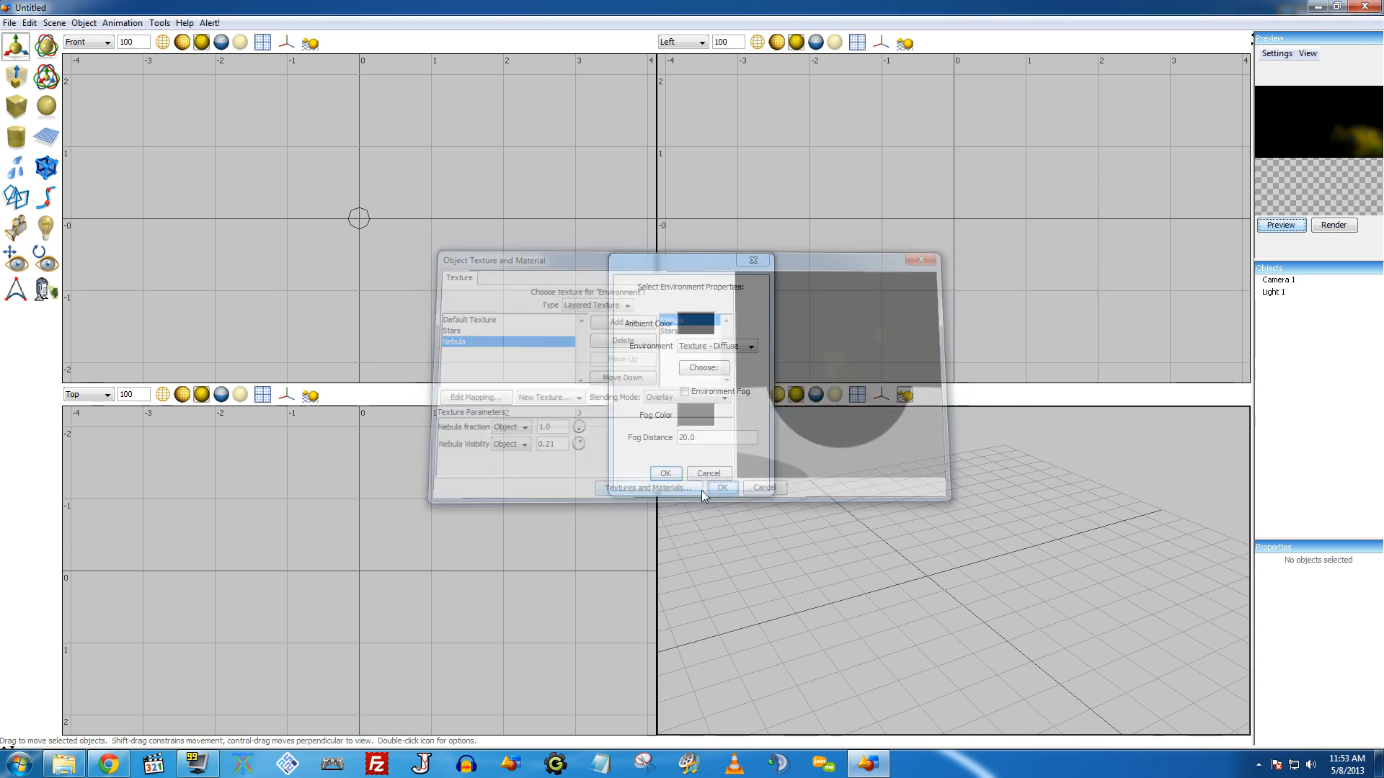
pyautogui.click(666, 474)
pyautogui.click(55, 23)
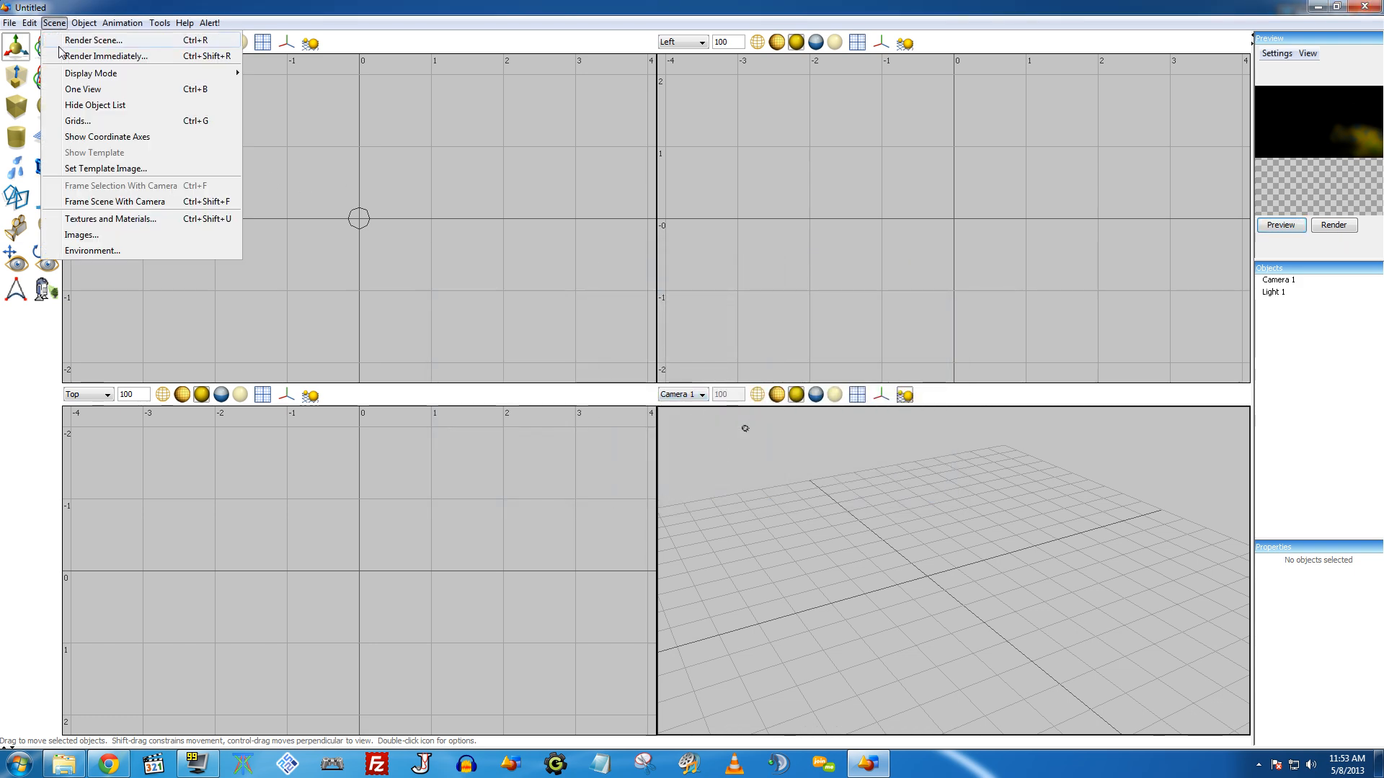
pyautogui.click(62, 57)
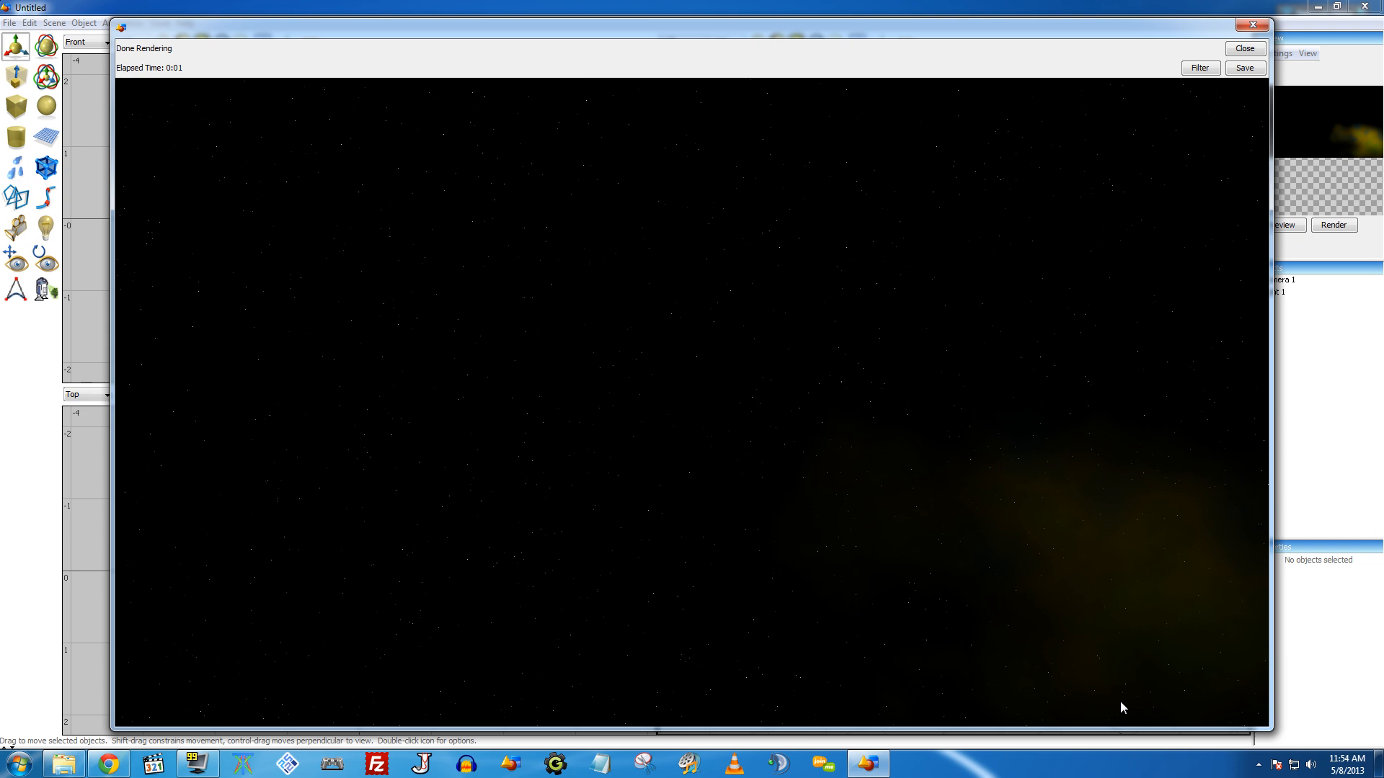
pyautogui.click(1246, 49)
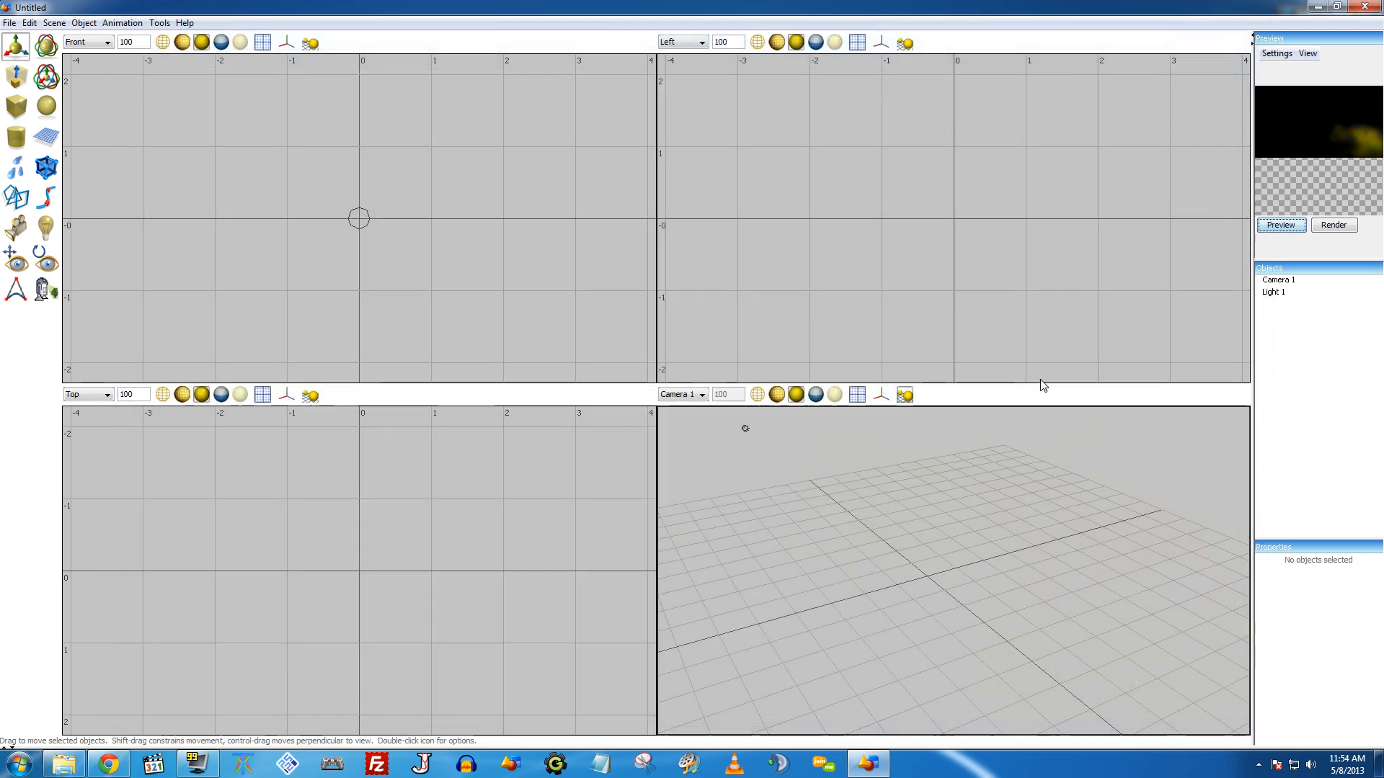
# Step: Preview the background from several angles in the Camera 1 view, render the scene immediately from the final angle, and close the render
pyautogui.moveTo(938, 559); pyautogui.dragTo(1164, 358, button='middle')
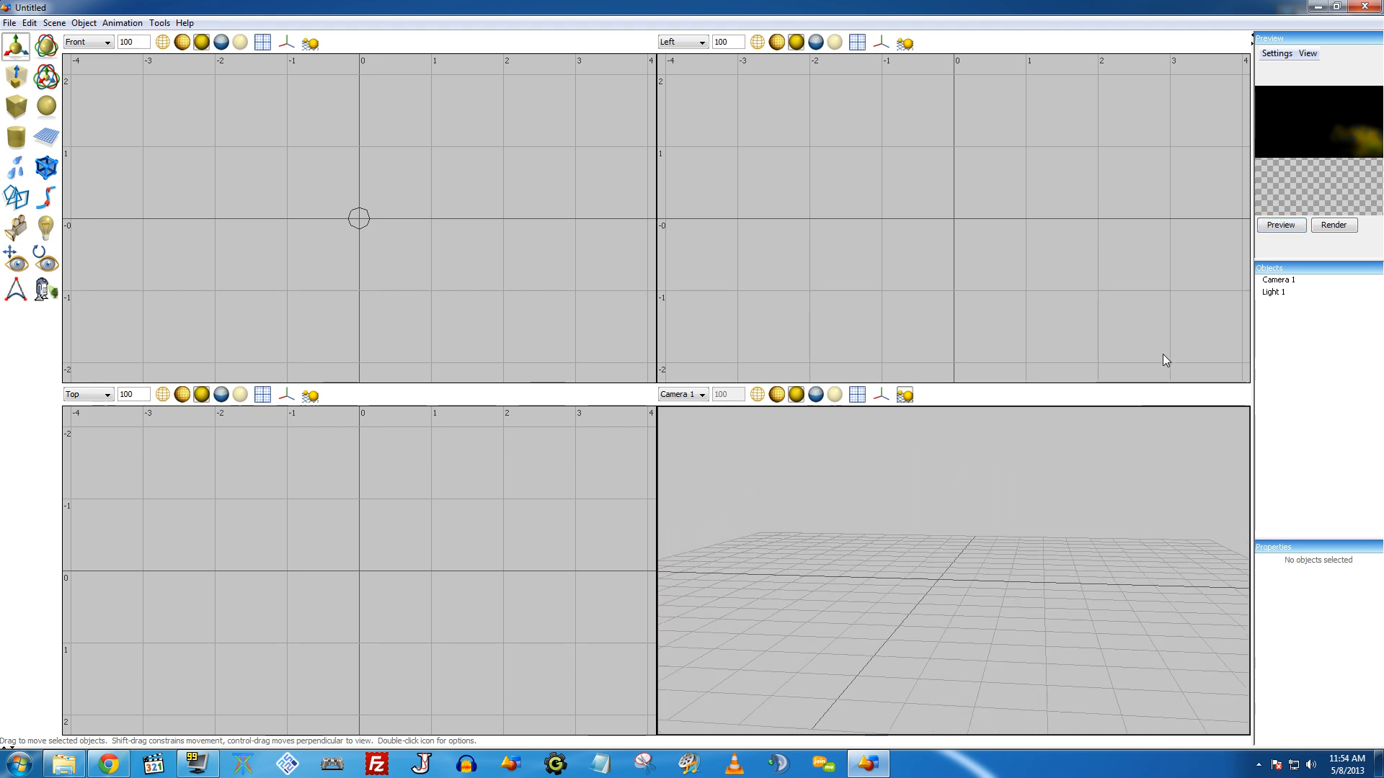
pyautogui.click(1281, 225)
pyautogui.moveTo(1109, 498); pyautogui.dragTo(1136, 549, button='middle')
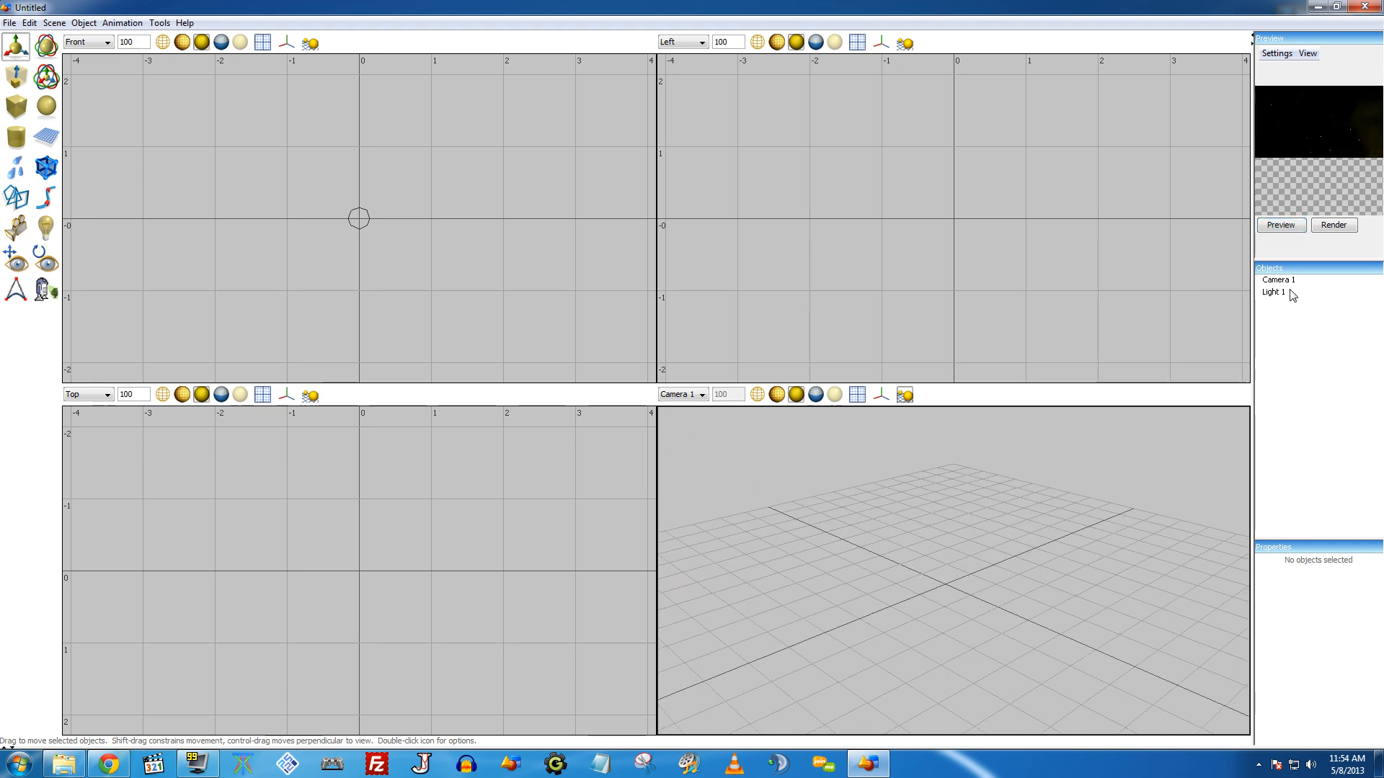
pyautogui.click(1275, 229)
pyautogui.moveTo(1067, 471); pyautogui.dragTo(1139, 337, button='middle')
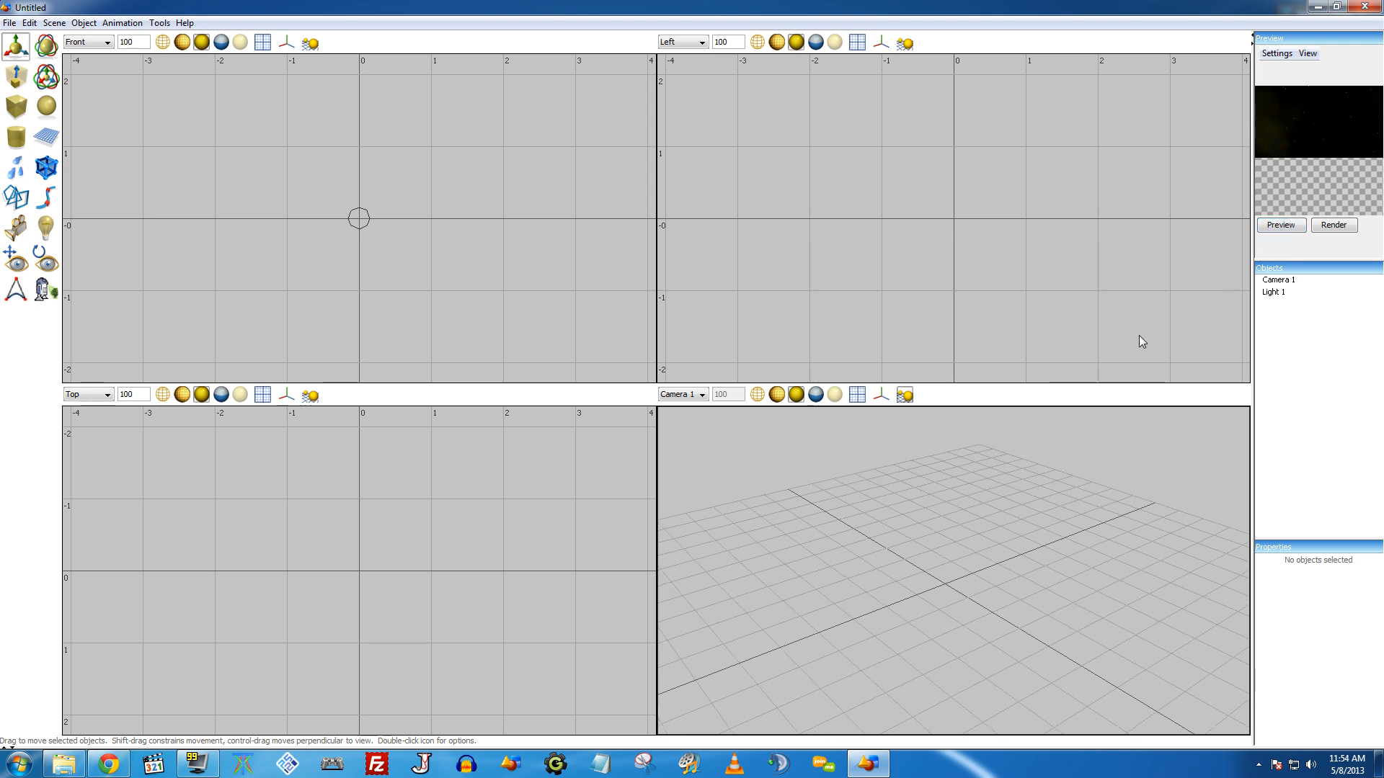
pyautogui.click(1281, 226)
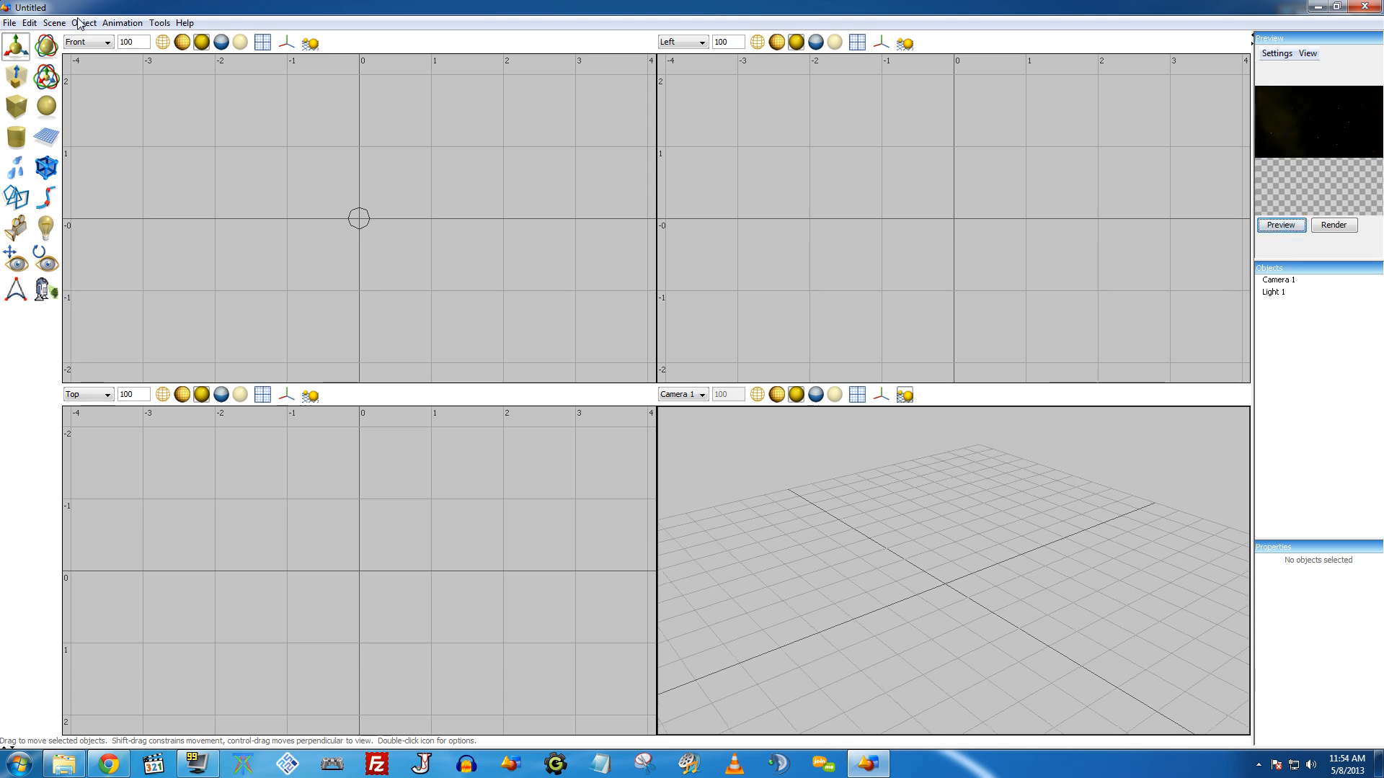
pyautogui.click(55, 22)
pyautogui.click(79, 52)
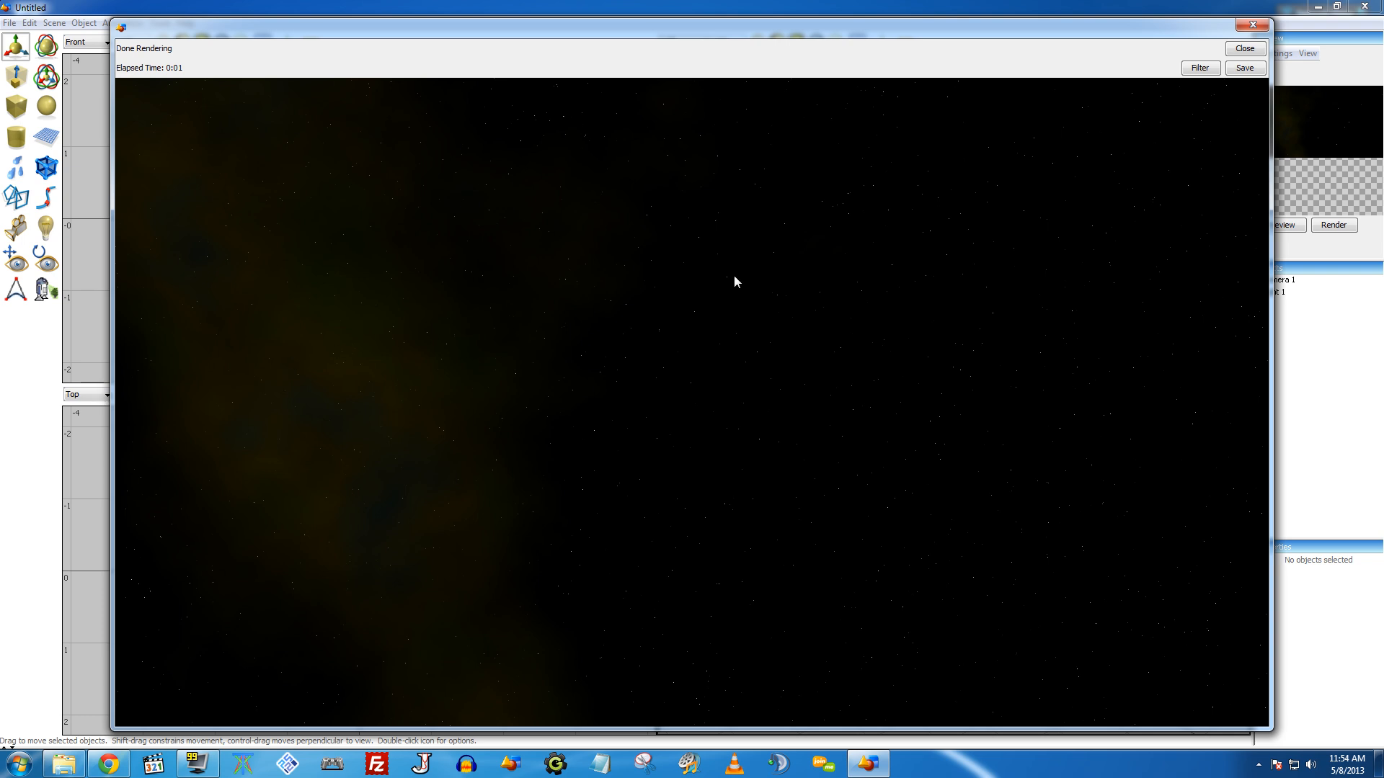
pyautogui.click(1244, 49)
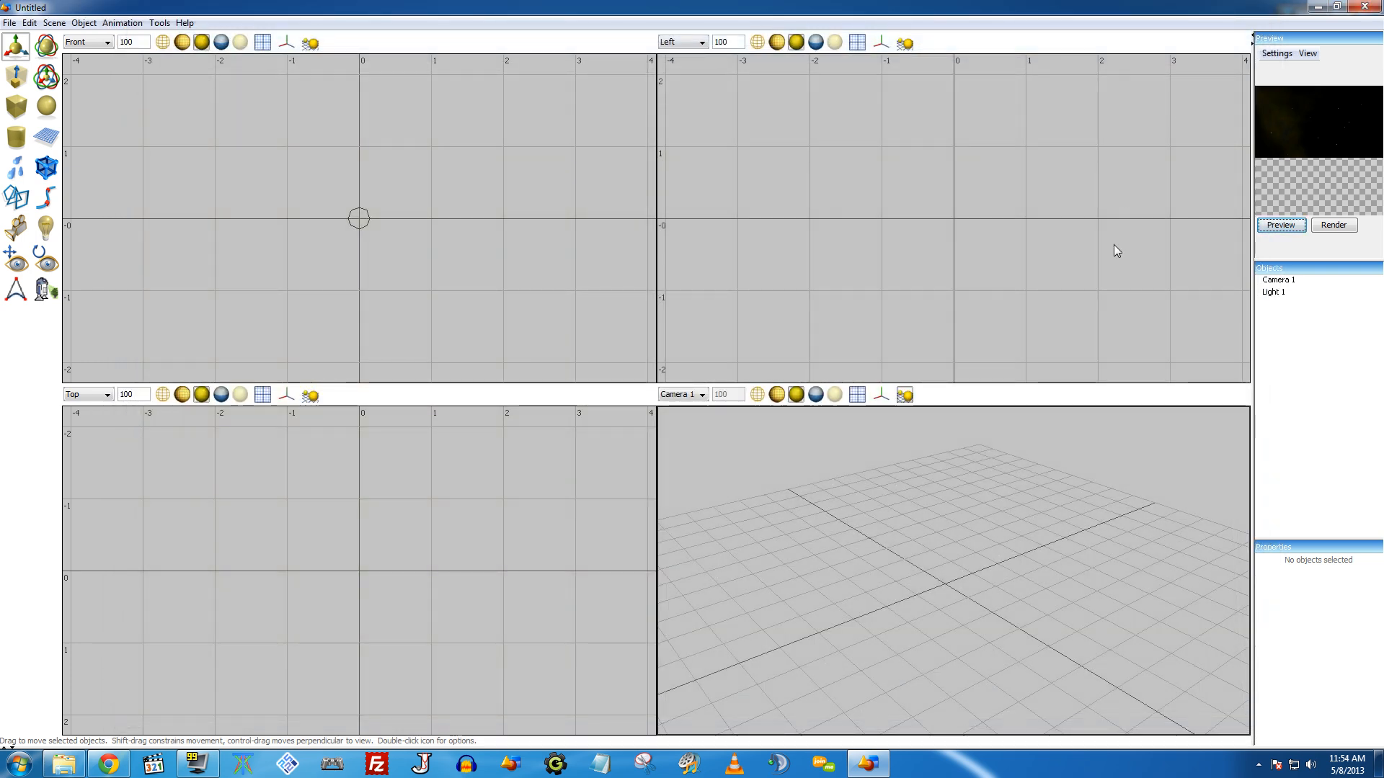
# Step: Open the environment's texture settings and set the texture type back to Simple Texture
pyautogui.click(54, 22)
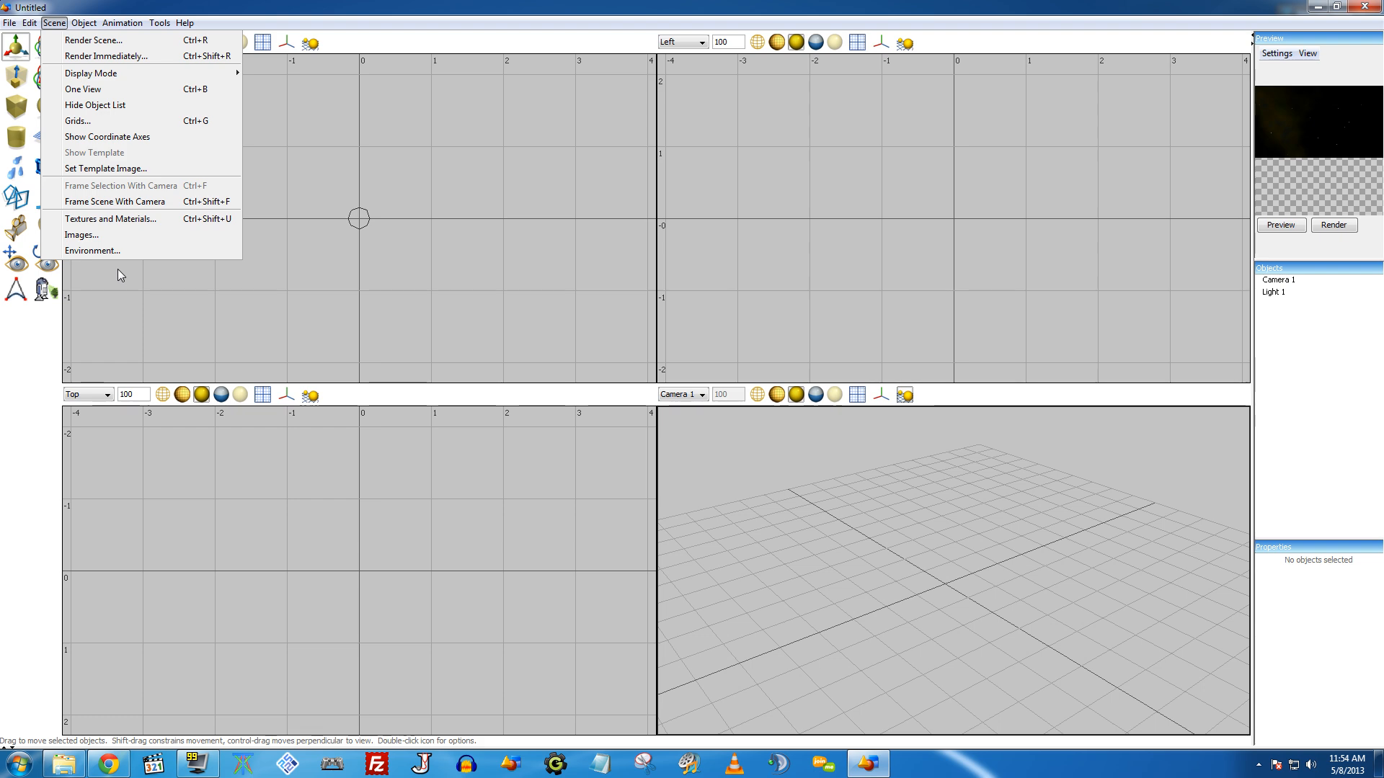
pyautogui.click(103, 250)
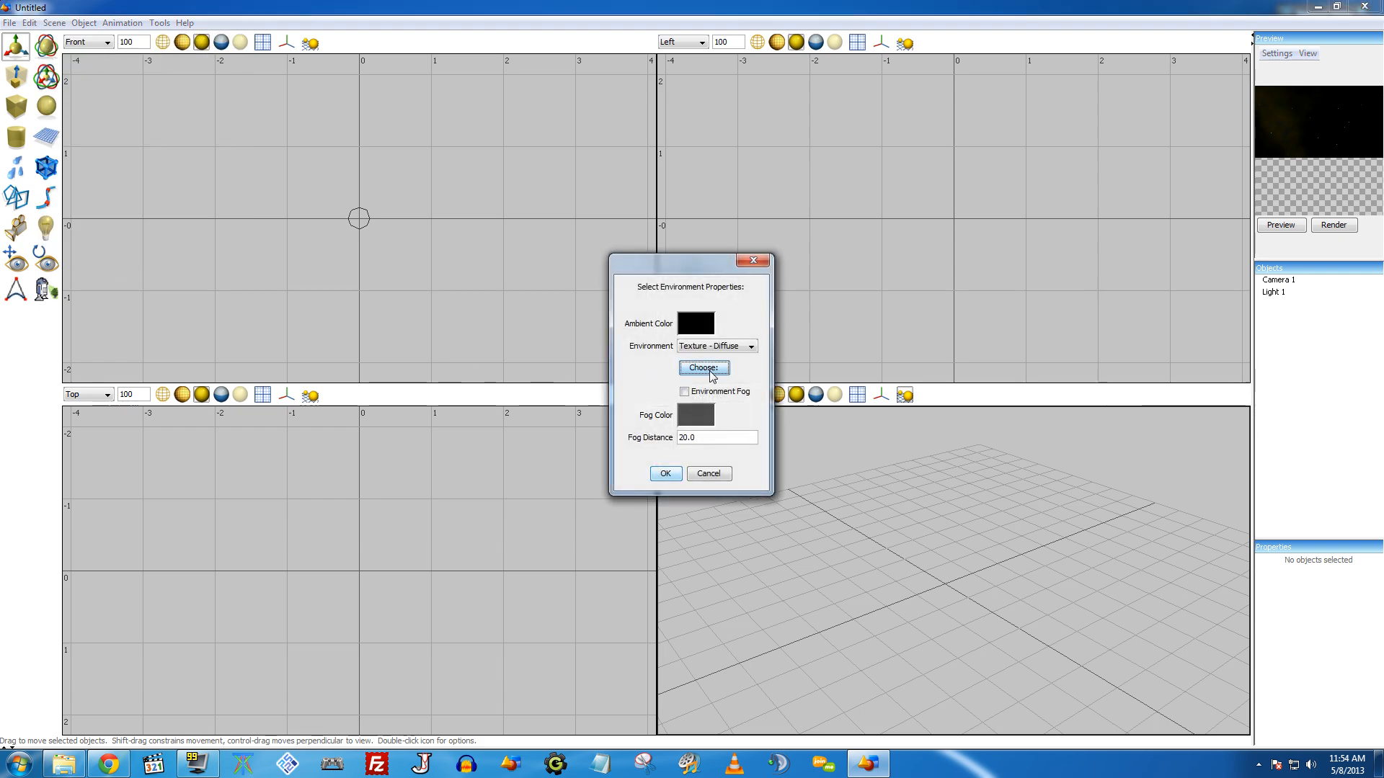
pyautogui.click(707, 371)
pyautogui.click(591, 298)
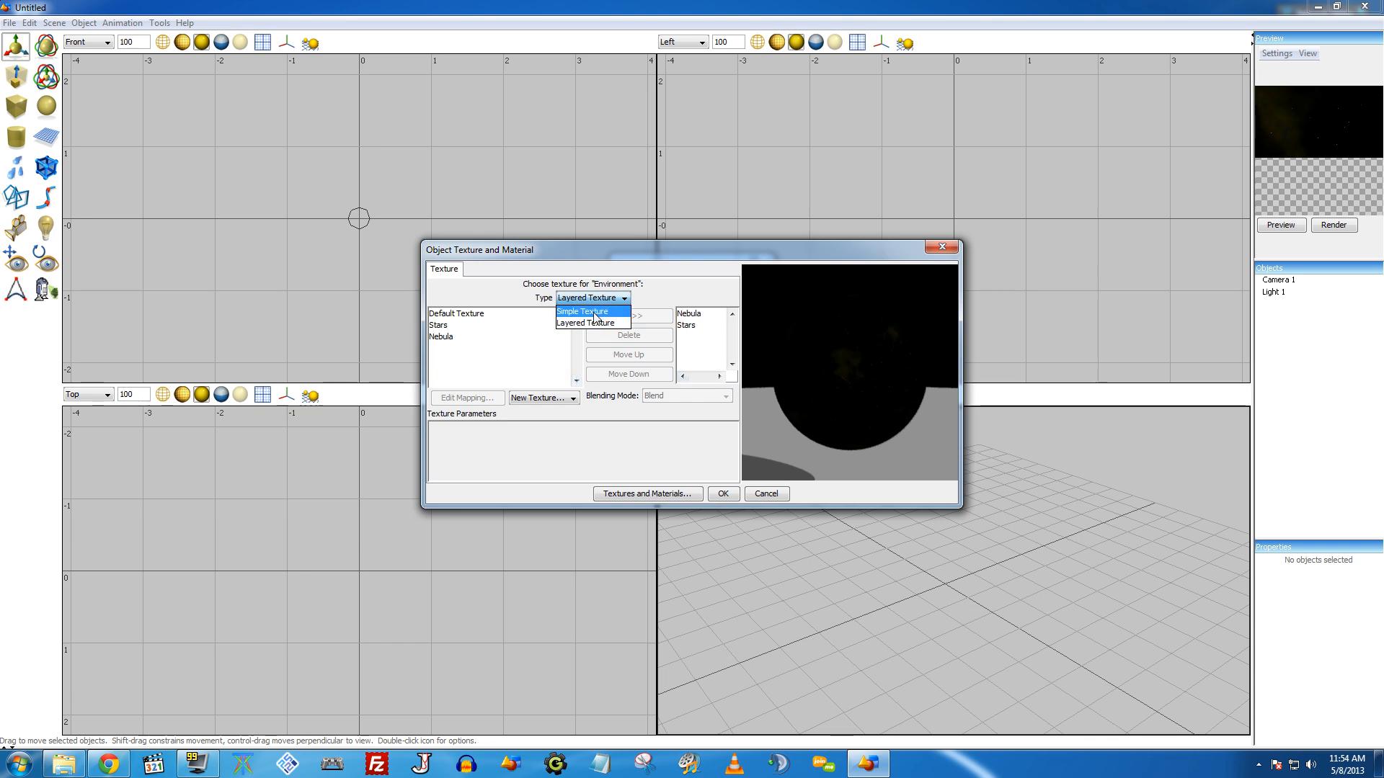
pyautogui.click(596, 310)
# Step: Copy all nodes of the Nebula texture's procedure and paste them into the Stars texture's procedure
pyautogui.doubleClick(486, 354)
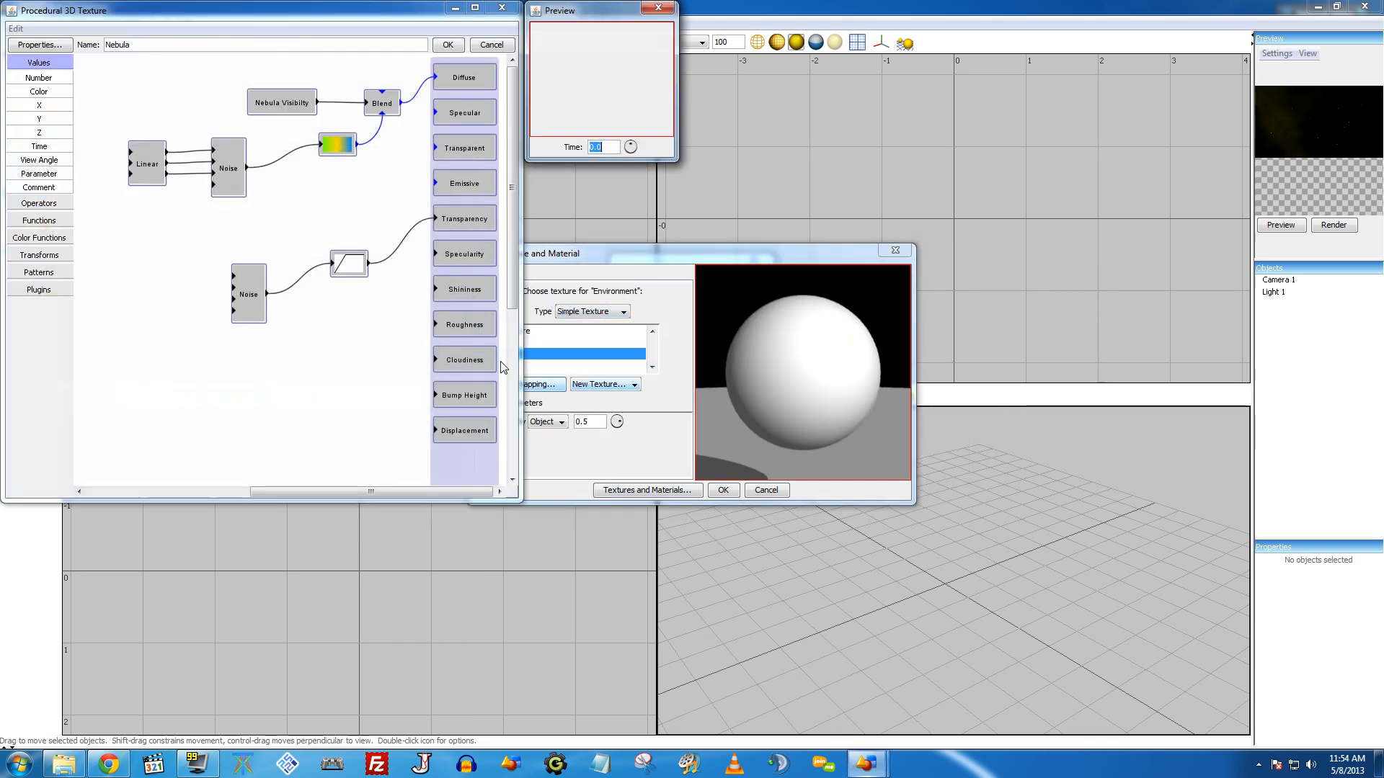
pyautogui.moveTo(407, 361); pyautogui.dragTo(87, 58)
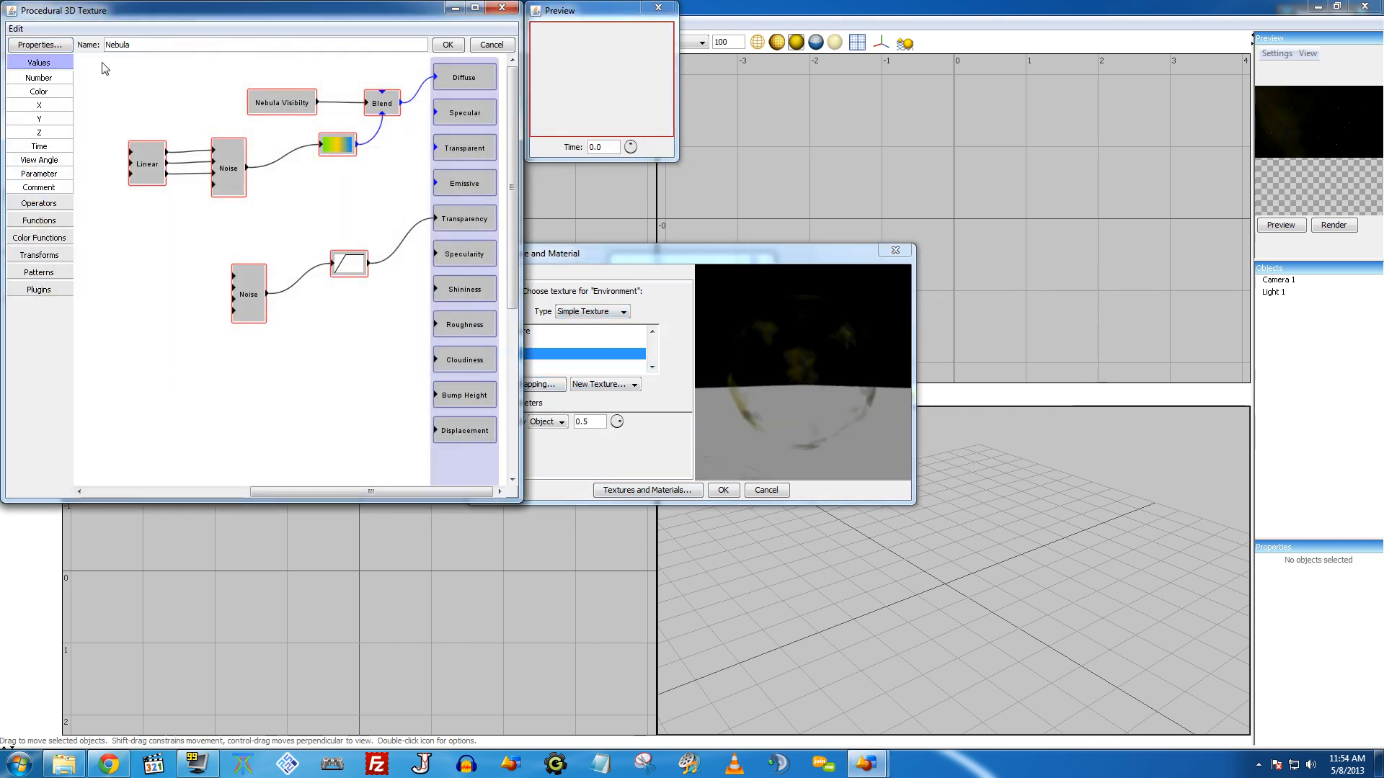
pyautogui.click(448, 45)
pyautogui.doubleClick(493, 343)
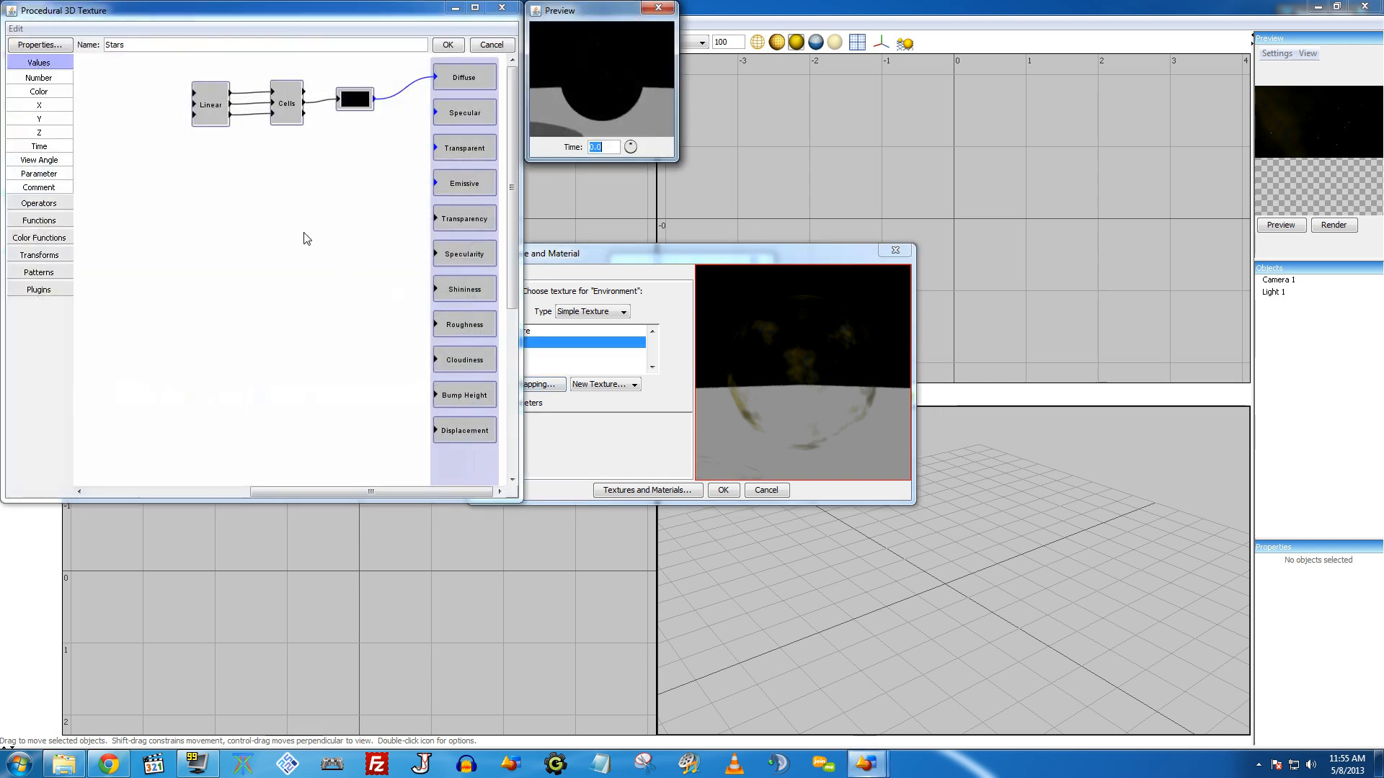
pyautogui.hotkey('ctrl', 'v')
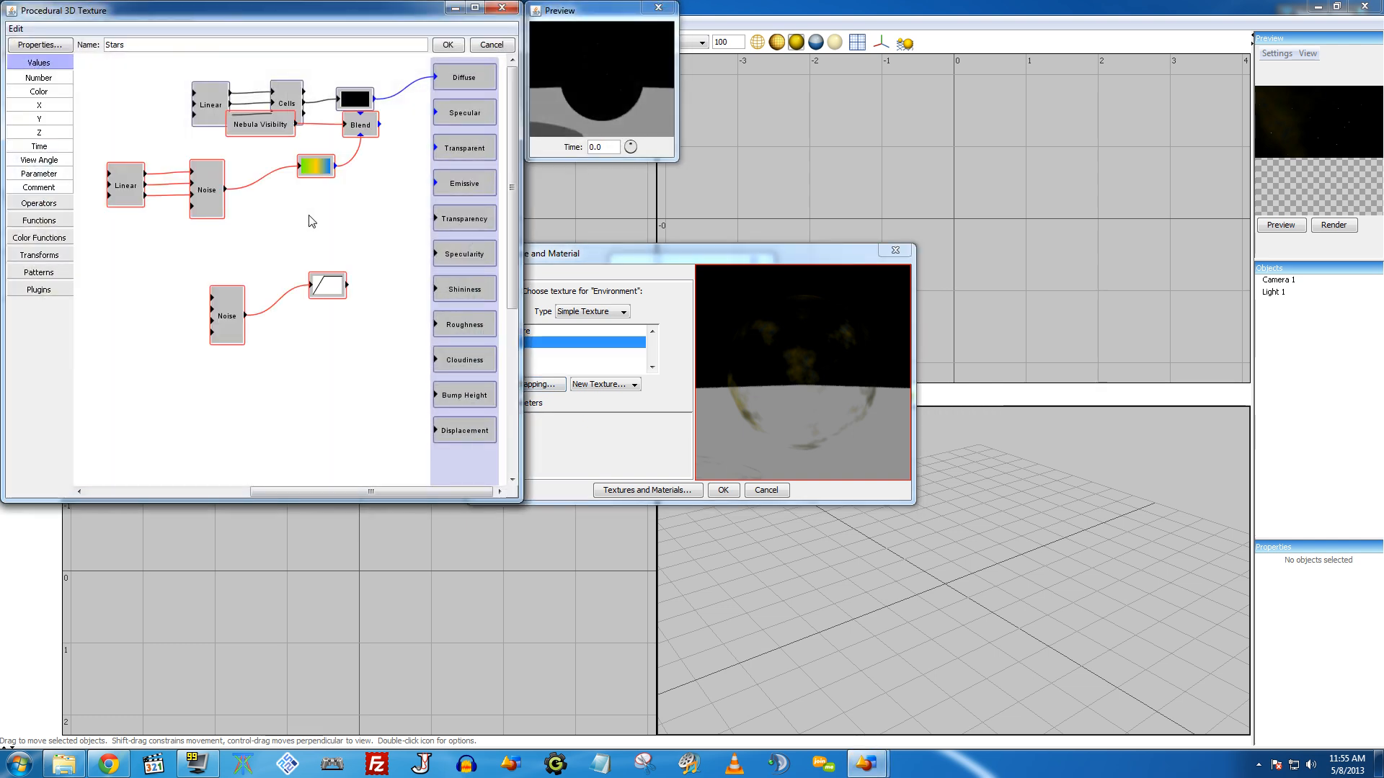
# Step: Spread the pasted nebula nodes out below the star nodes and delete the Nebula Visibilty parameter node
pyautogui.moveTo(360, 137); pyautogui.dragTo(355, 187)
pyautogui.moveTo(372, 296); pyautogui.dragTo(174, 467)
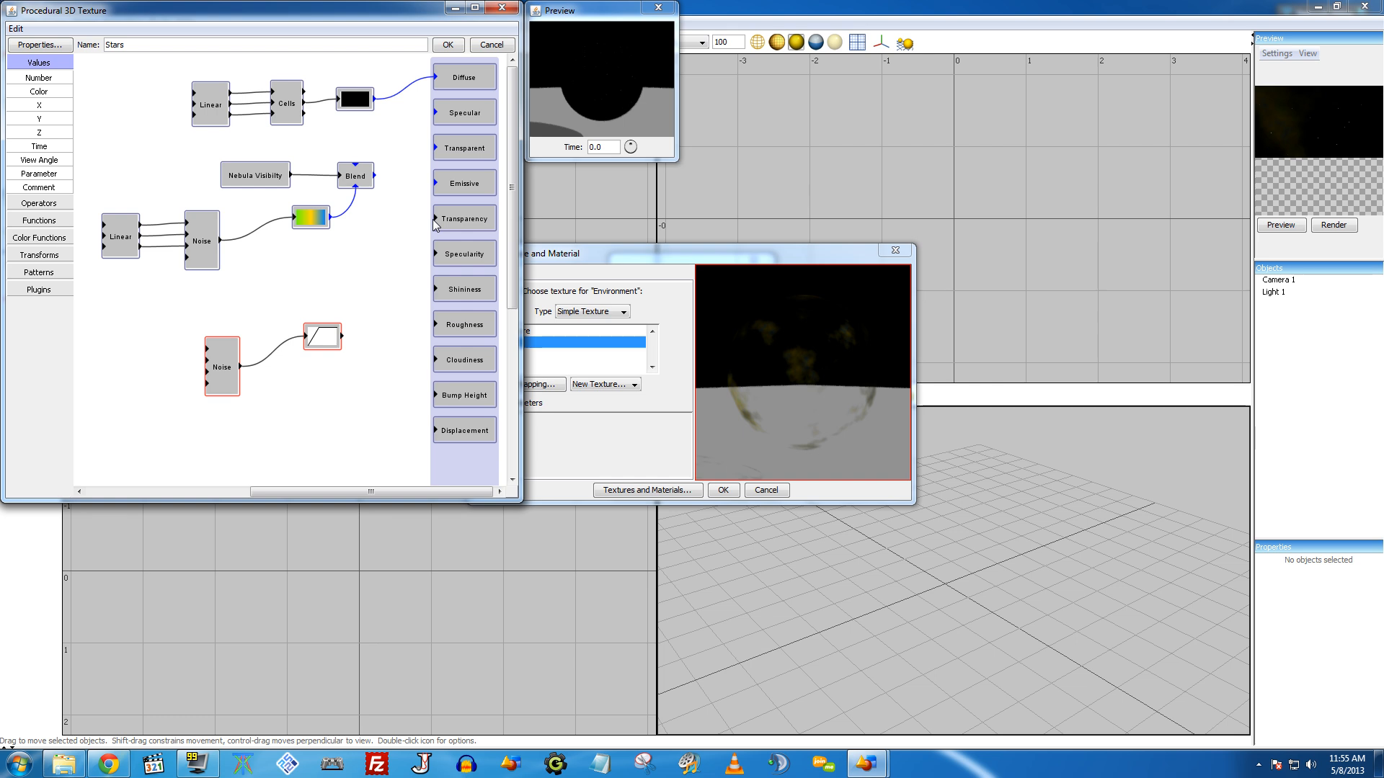
pyautogui.moveTo(166, 285); pyautogui.dragTo(388, 443)
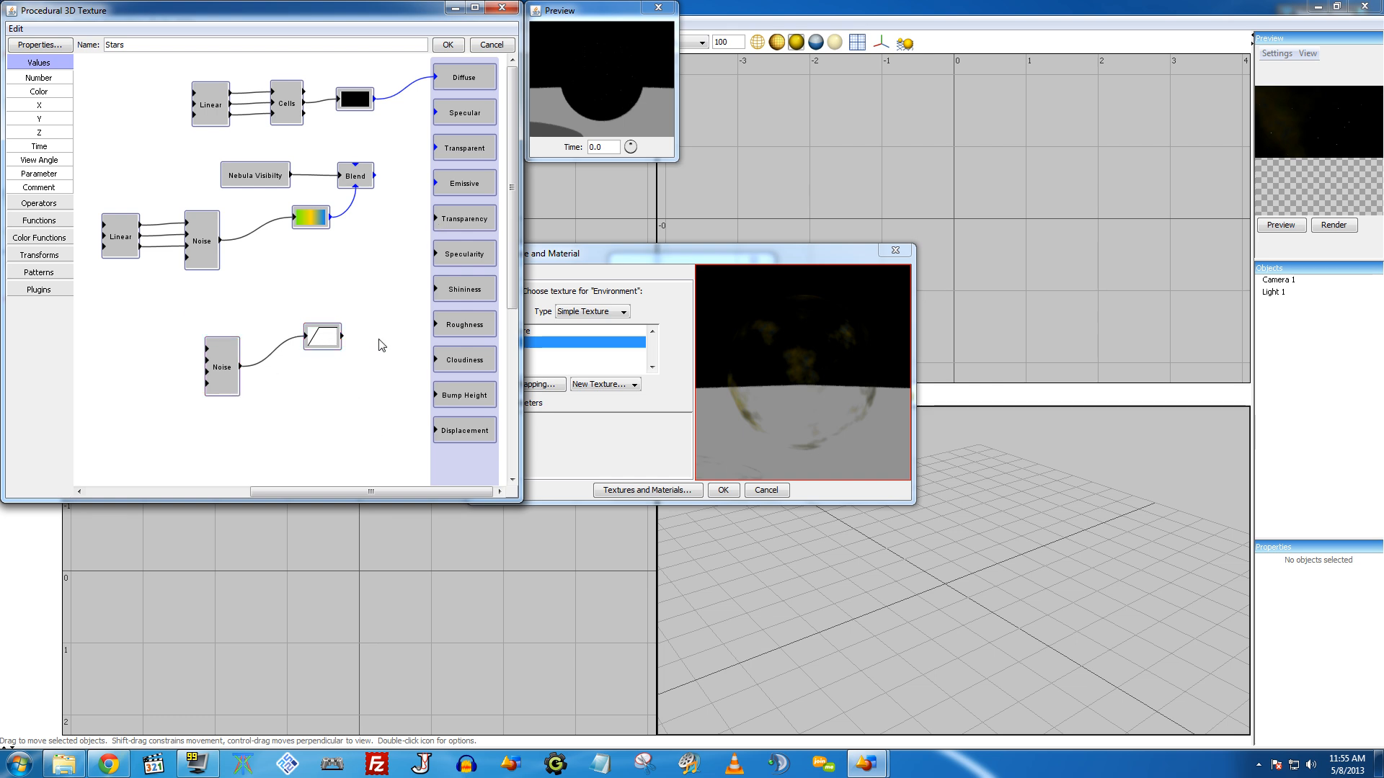
pyautogui.moveTo(318, 331); pyautogui.dragTo(315, 363)
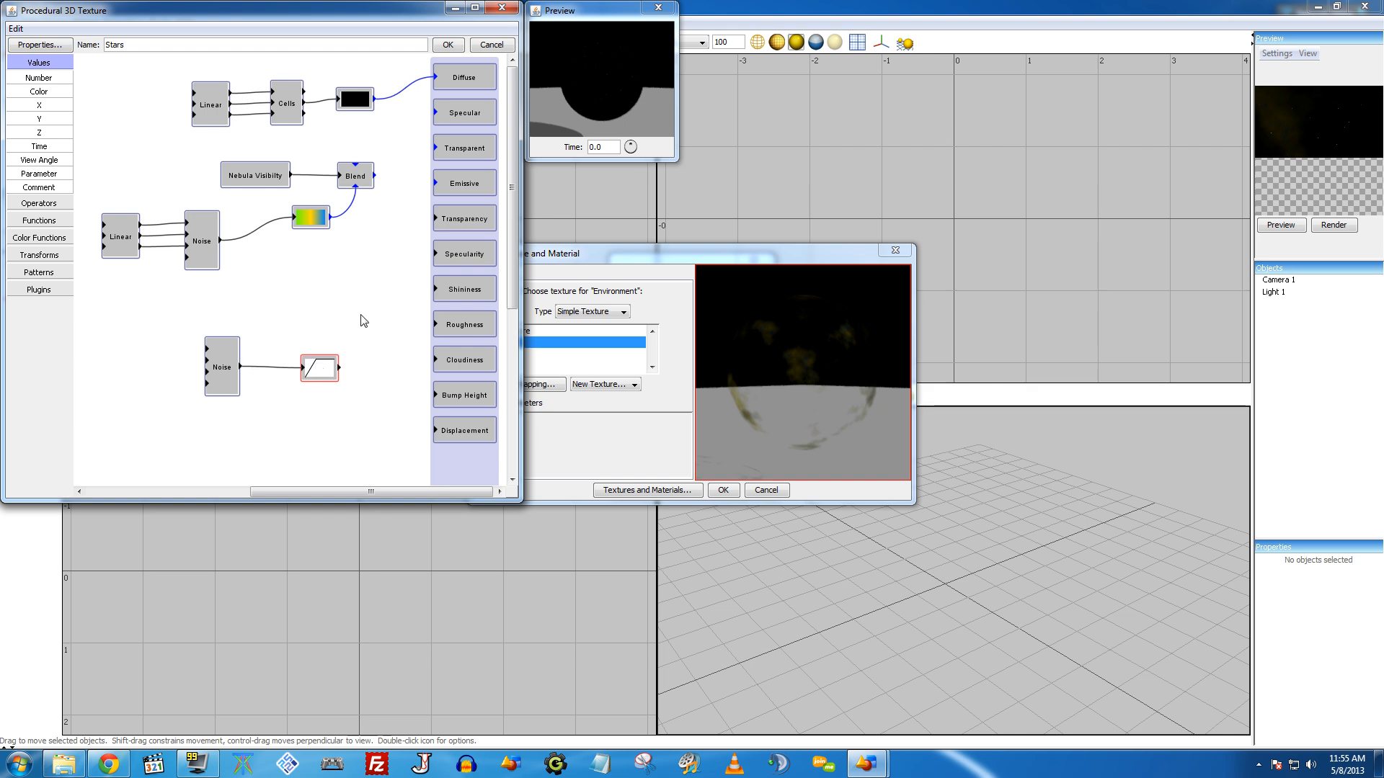
pyautogui.moveTo(392, 300); pyautogui.dragTo(99, 155)
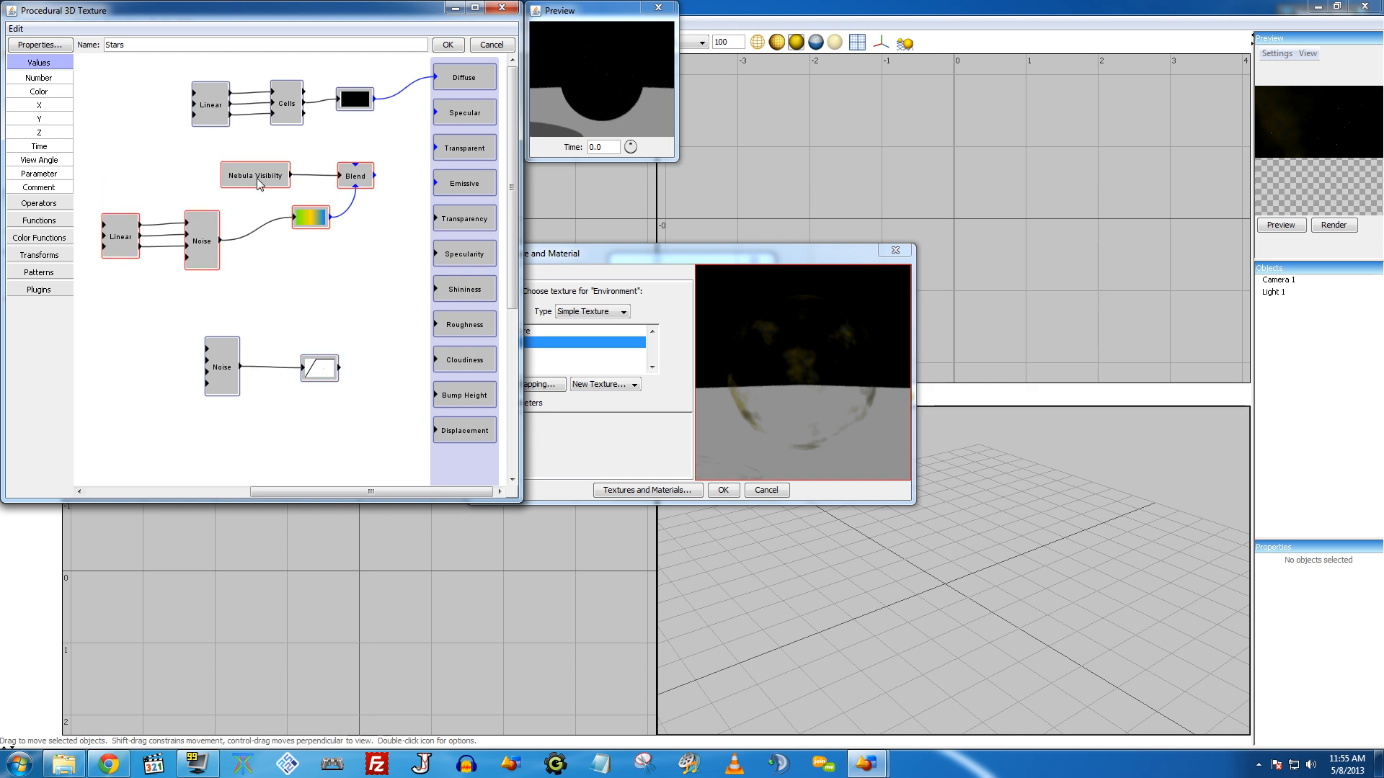
pyautogui.moveTo(258, 179); pyautogui.dragTo(264, 196)
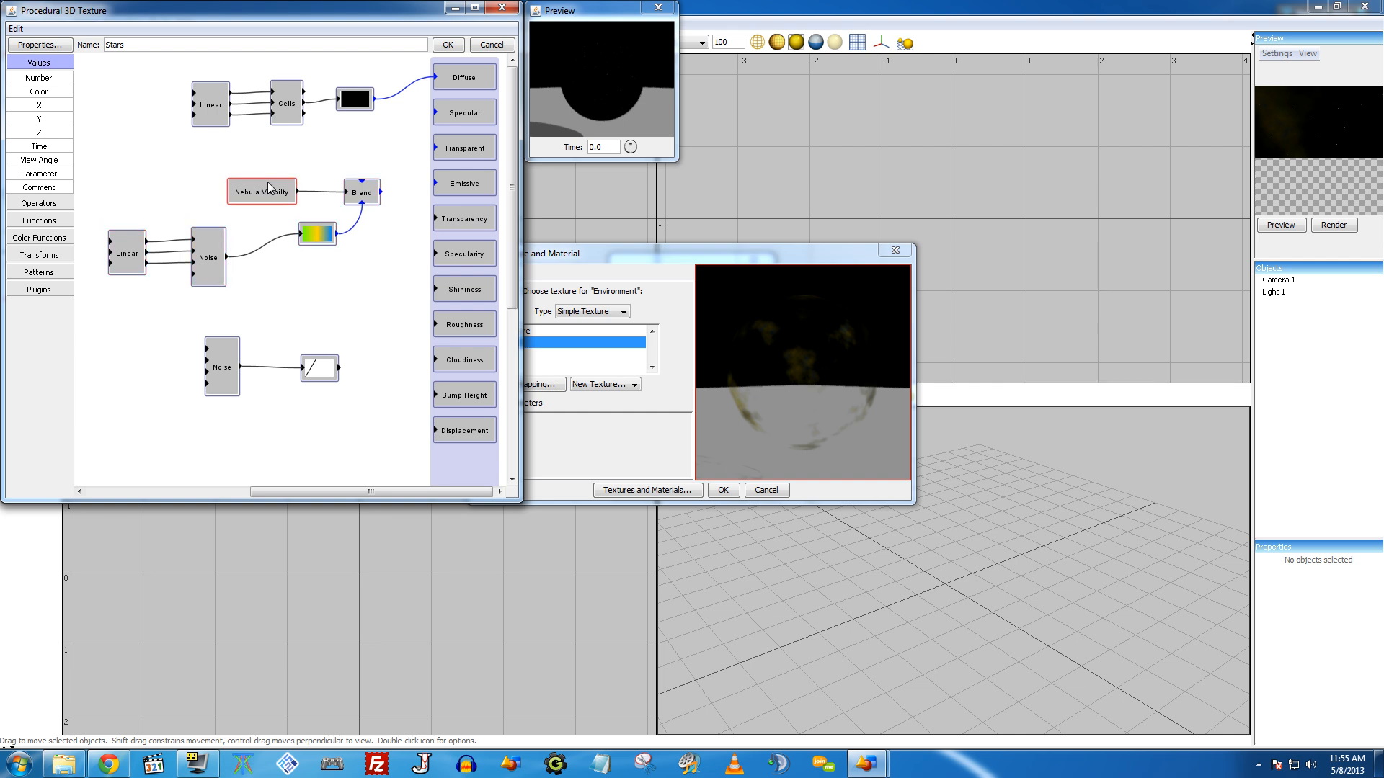
pyautogui.press('Delete')
# Step: Reroute the star color map from Diffuse into the Blend node's upper color input, and connect the Blend output to Diffuse
pyautogui.click(388, 98)
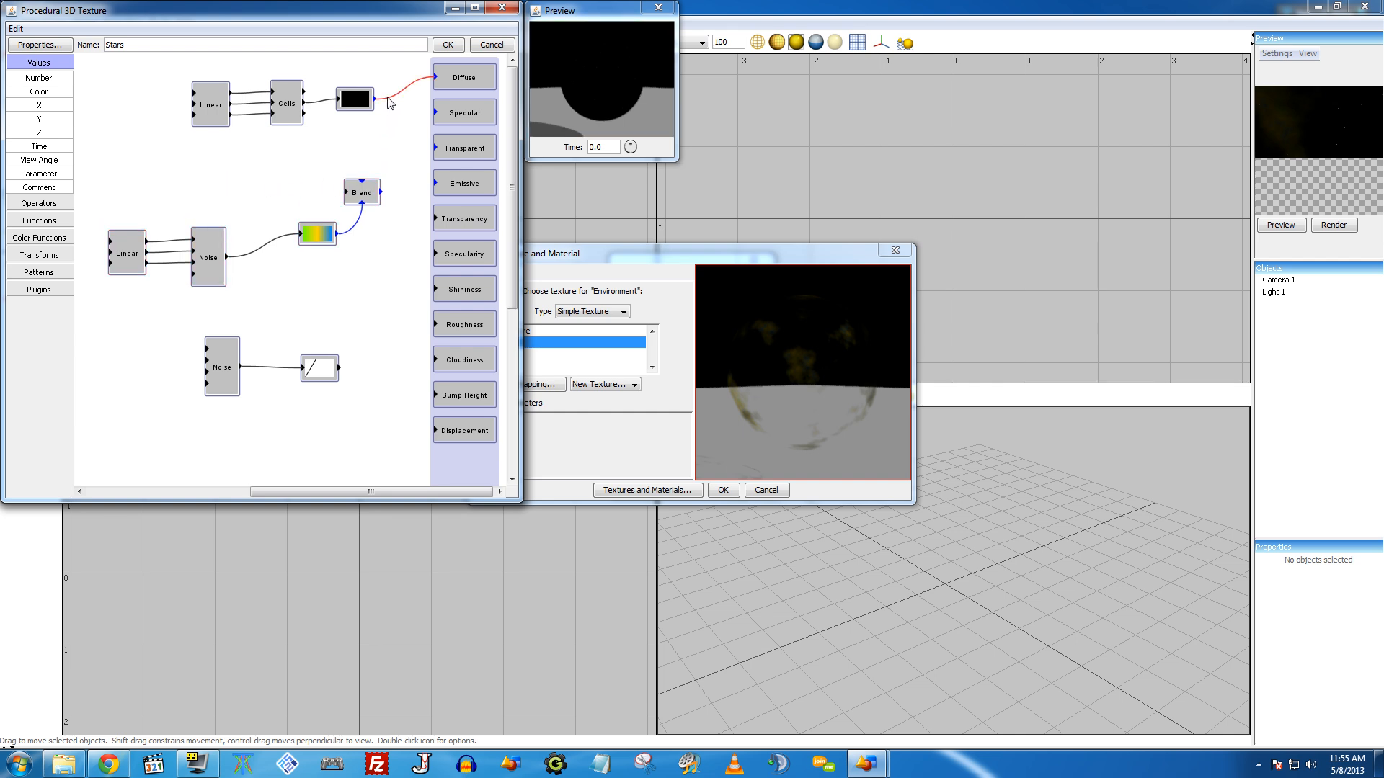
pyautogui.press('Delete')
pyautogui.moveTo(376, 99); pyautogui.dragTo(362, 181)
pyautogui.moveTo(142, 58); pyautogui.dragTo(227, 161)
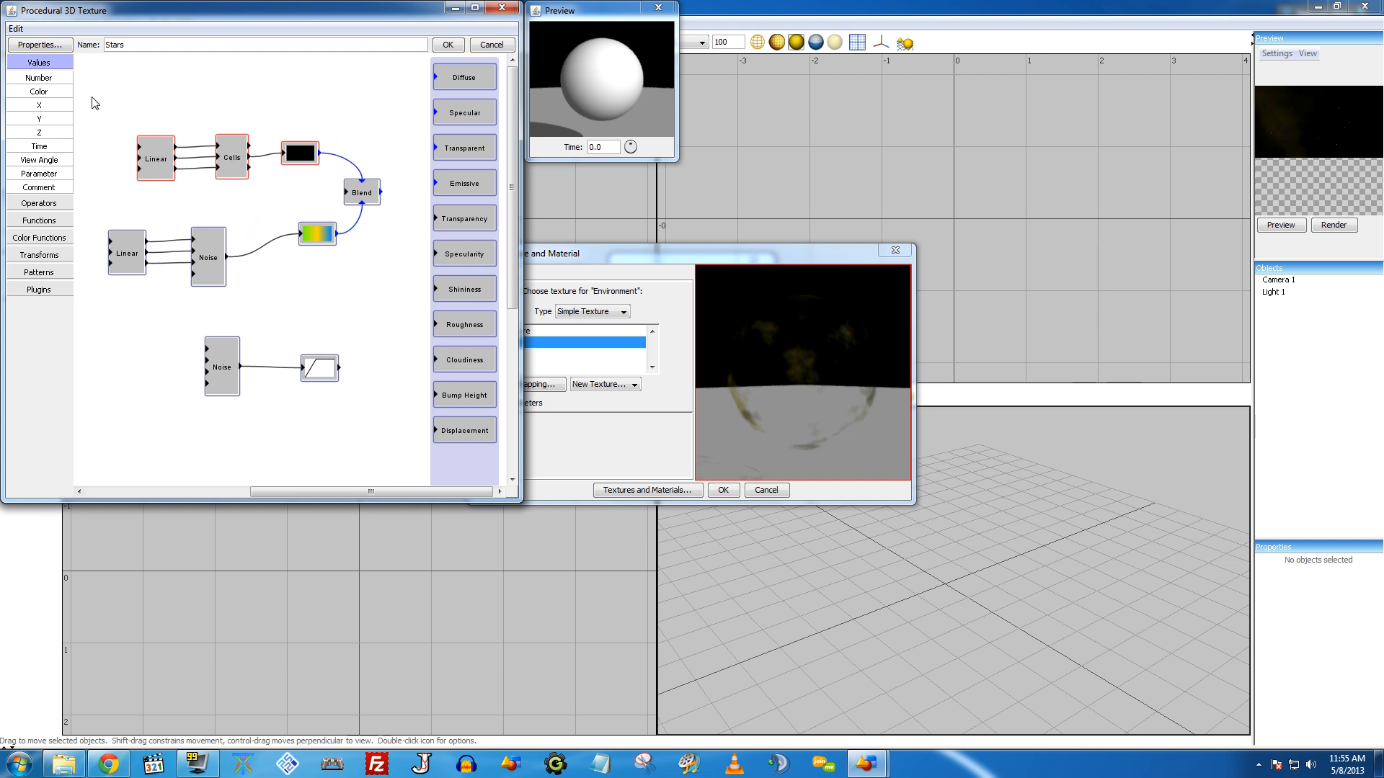
pyautogui.moveTo(92, 97); pyautogui.dragTo(397, 326)
pyautogui.moveTo(334, 241); pyautogui.dragTo(344, 157)
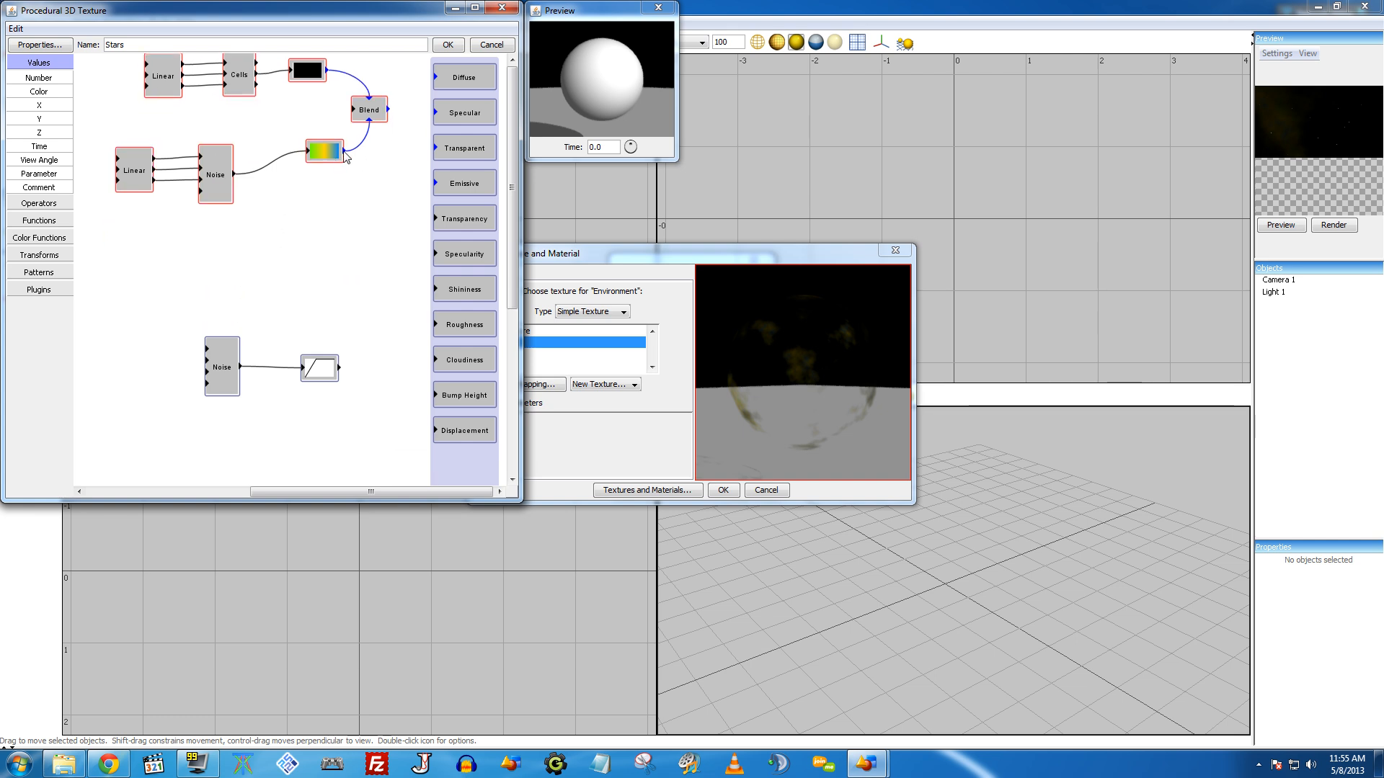
pyautogui.moveTo(389, 110); pyautogui.dragTo(436, 78)
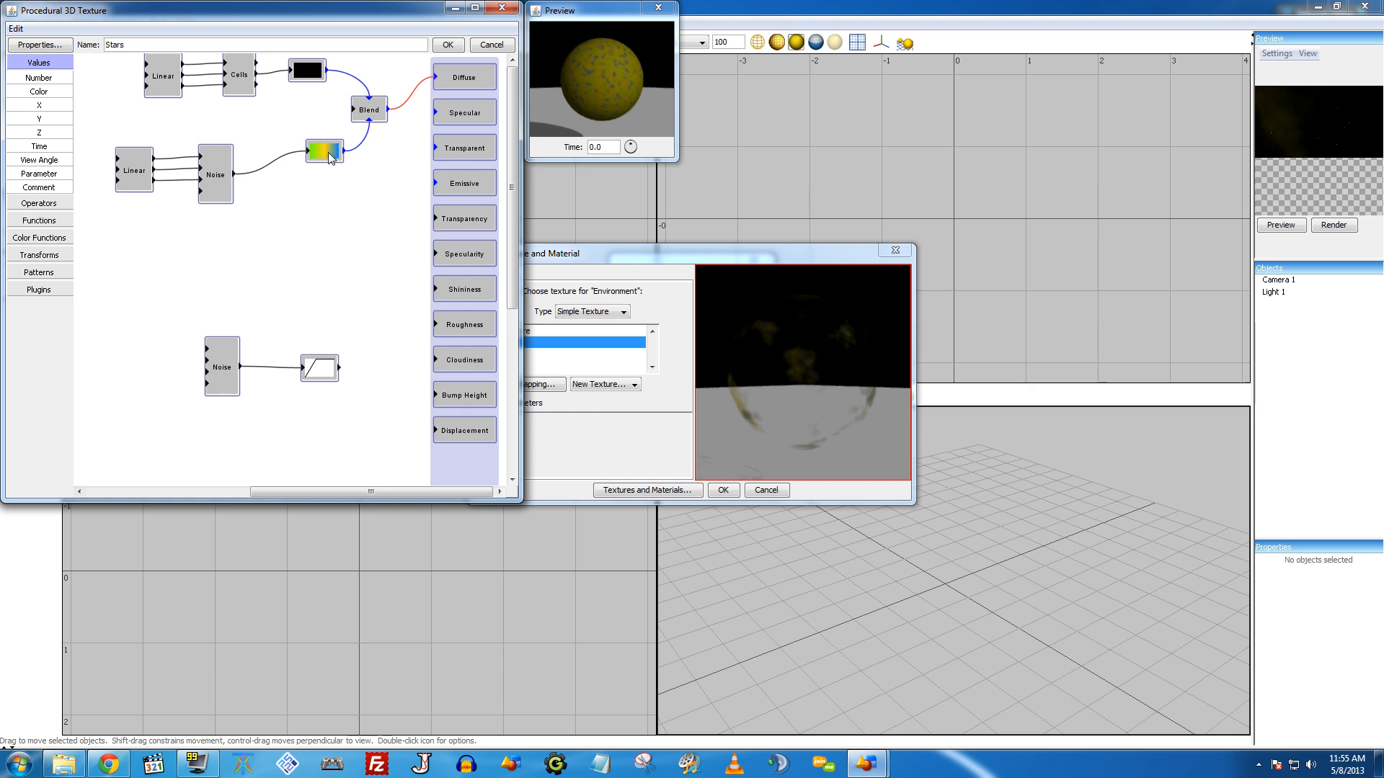
# Step: Place the Noise and function nodes between the star and nebula color chains and connect the function output to the Blend node's fraction input
pyautogui.moveTo(190, 316); pyautogui.dragTo(346, 437)
pyautogui.moveTo(327, 377); pyautogui.dragTo(285, 134)
pyautogui.moveTo(118, 268); pyautogui.dragTo(328, 188)
pyautogui.moveTo(187, 164)
pyautogui.mouseDown()
pyautogui.moveTo(190, 146)
pyautogui.moveTo(179, 177)
pyautogui.moveTo(206, 153)
pyautogui.mouseUp()
pyautogui.moveTo(269, 185); pyautogui.dragTo(294, 140)
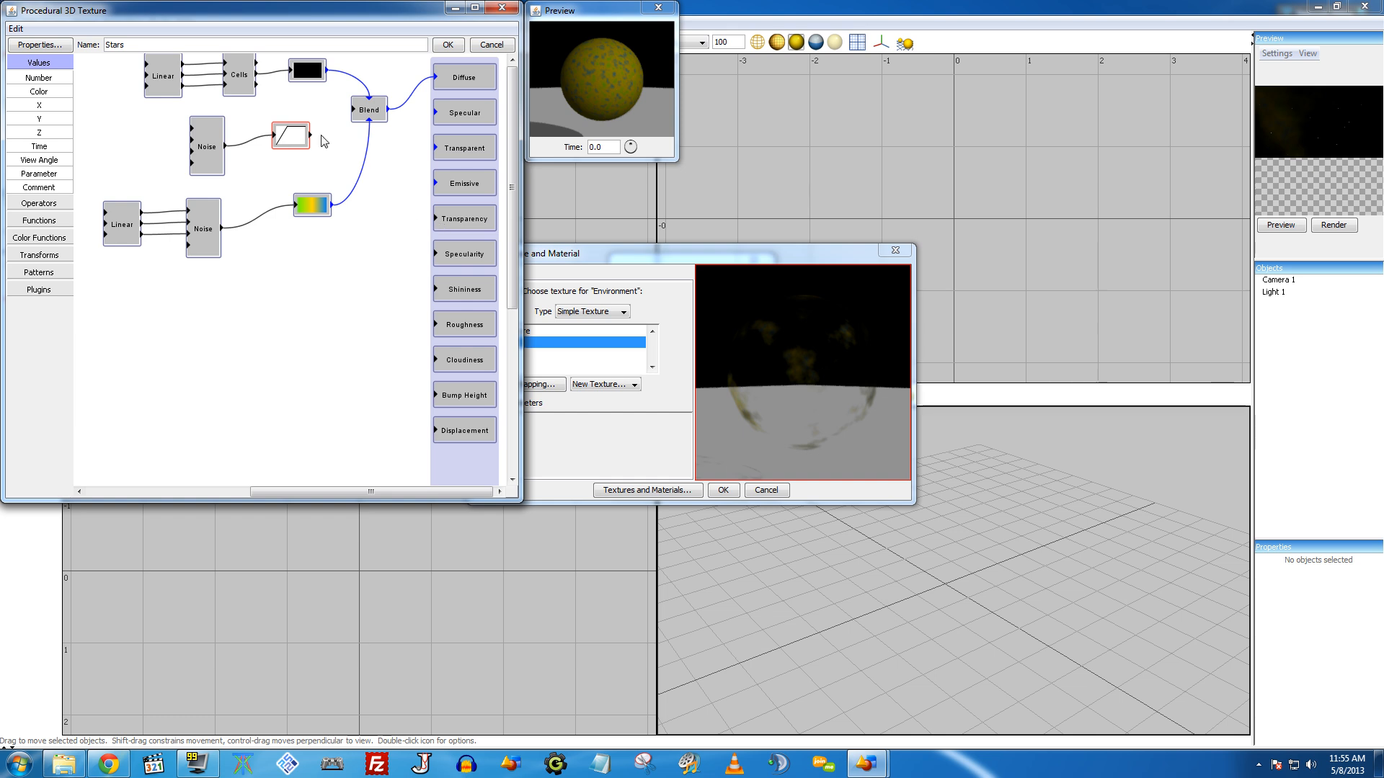
pyautogui.moveTo(311, 135); pyautogui.dragTo(354, 110)
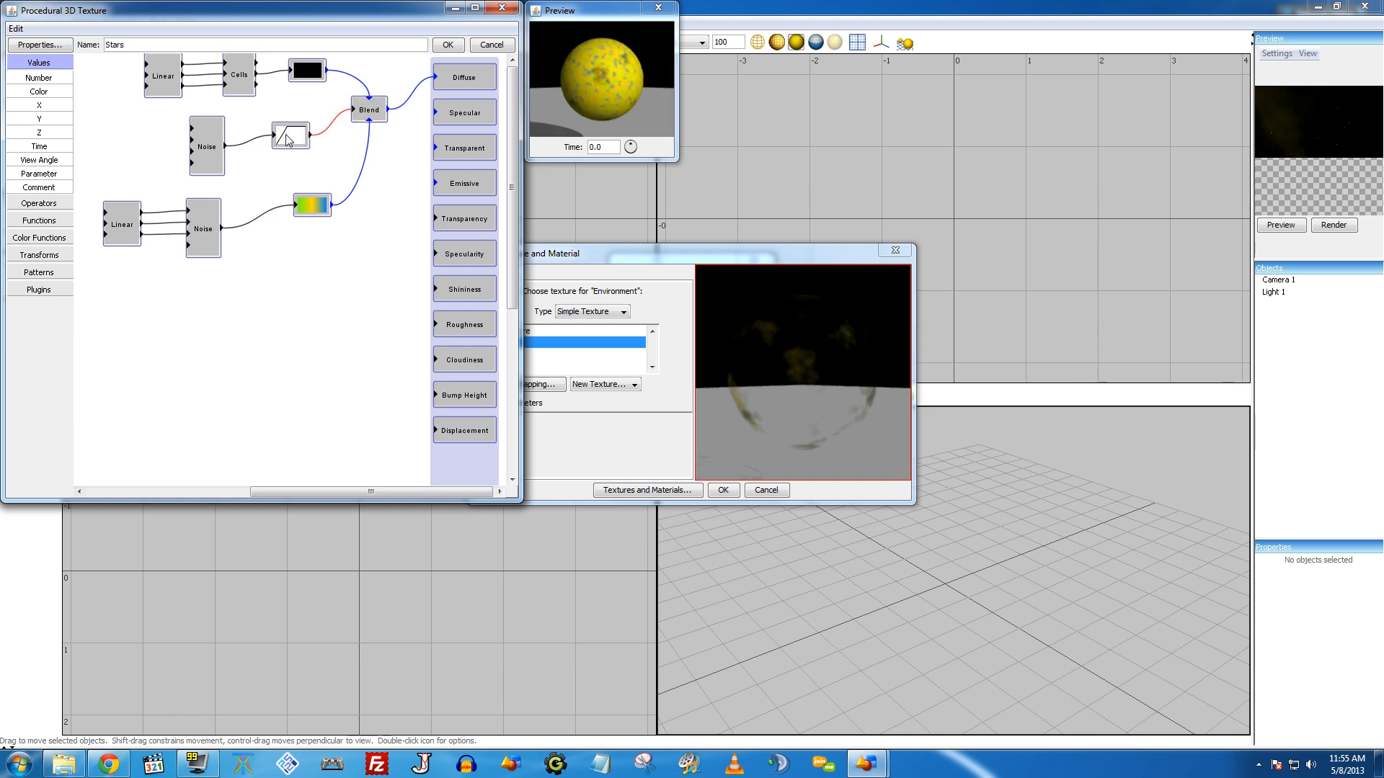
# Step: Move the function curve's middle handle to X 0.643, Y 0.0, and accept the edited Stars texture
pyautogui.doubleClick(216, 148)
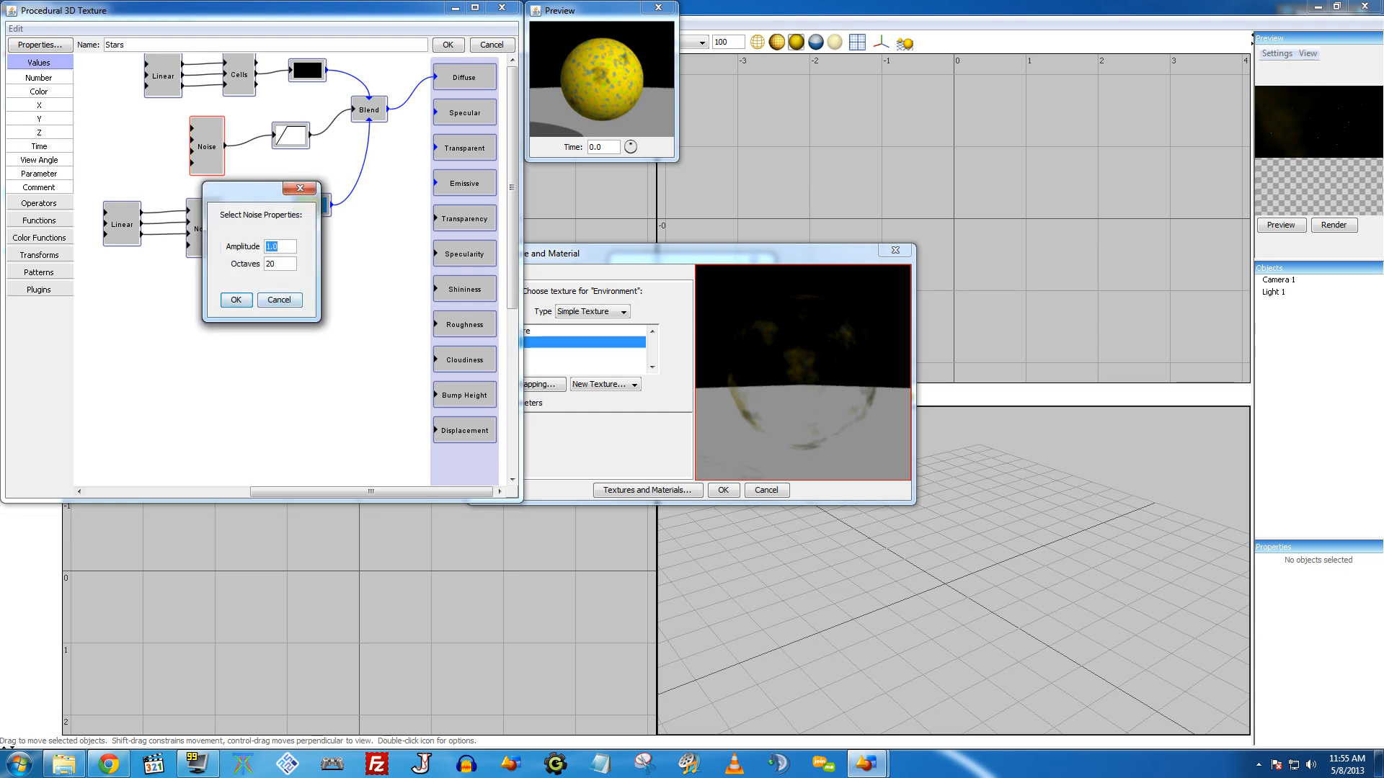
pyautogui.click(279, 300)
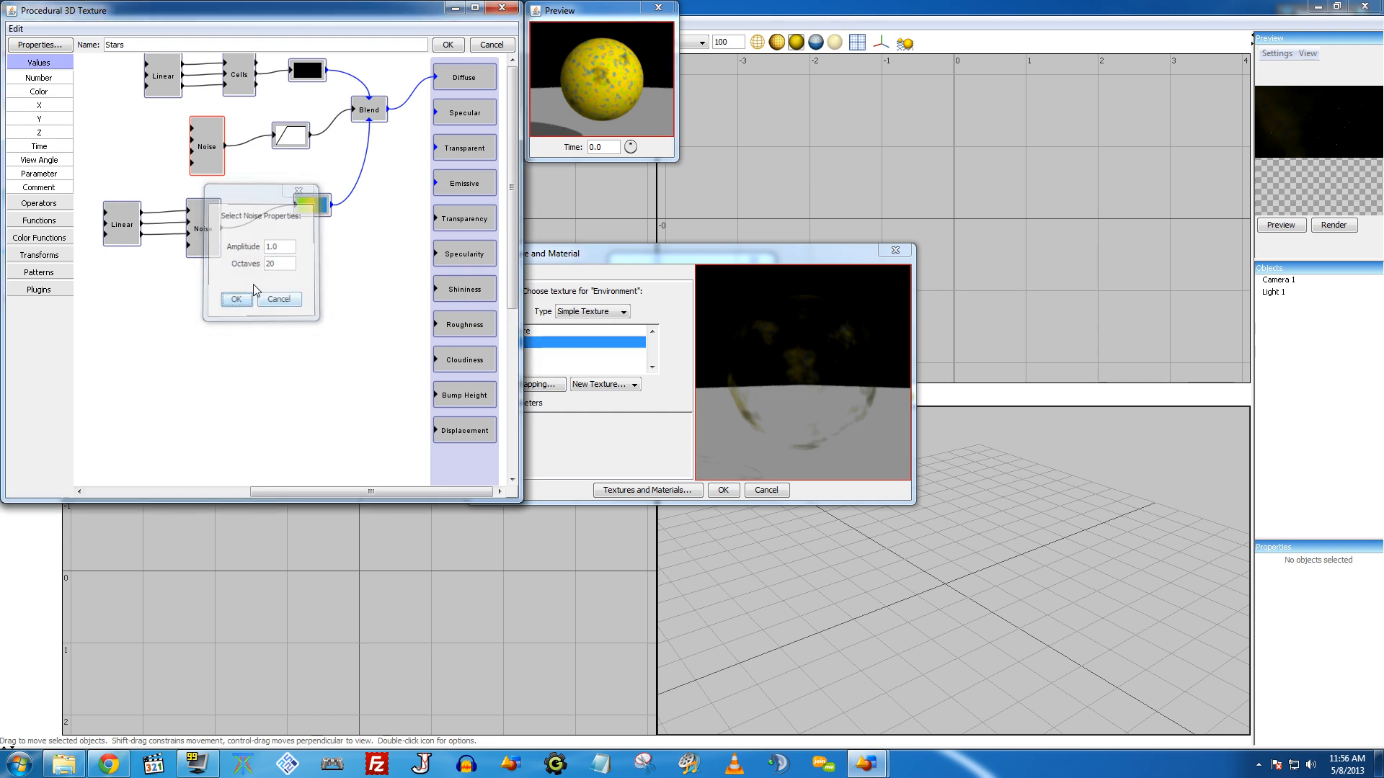
pyautogui.doubleClick(290, 135)
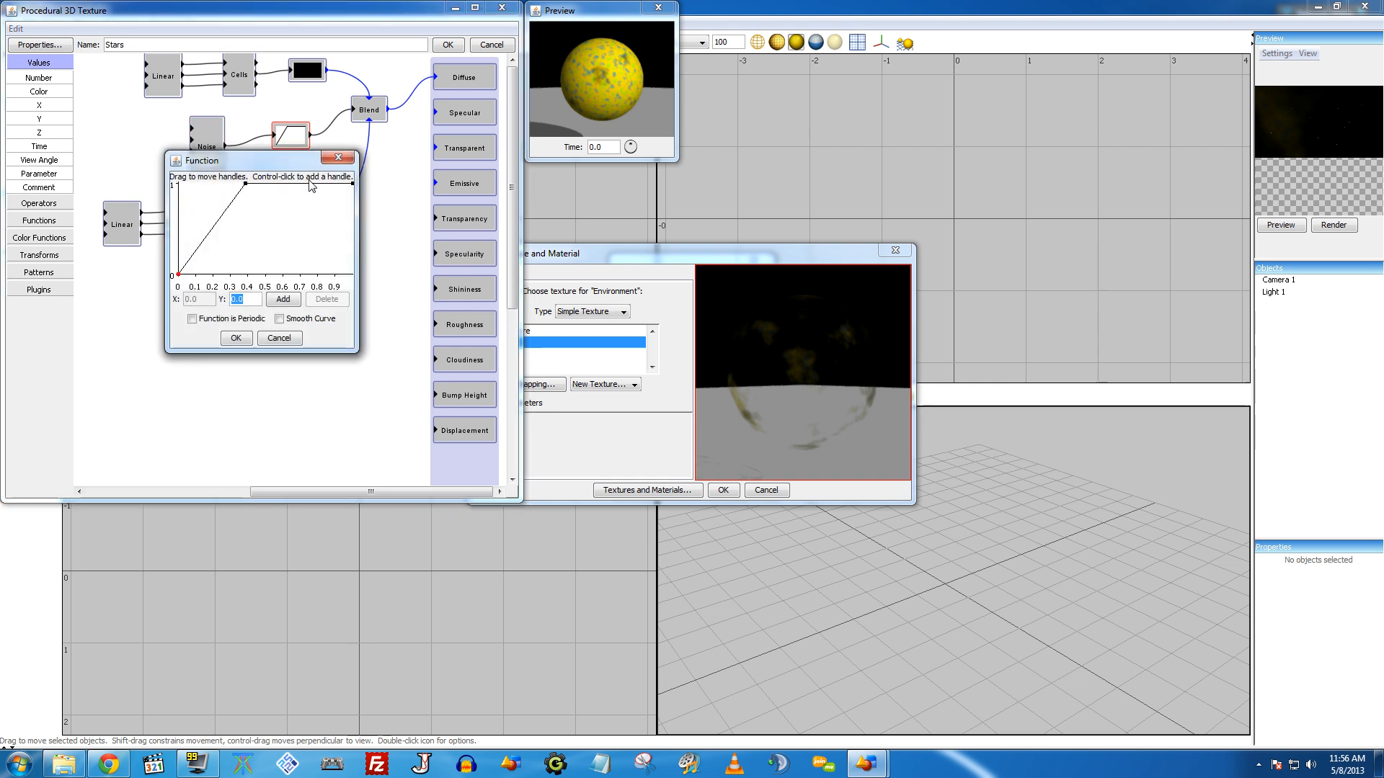
pyautogui.moveTo(245, 186); pyautogui.dragTo(291, 280)
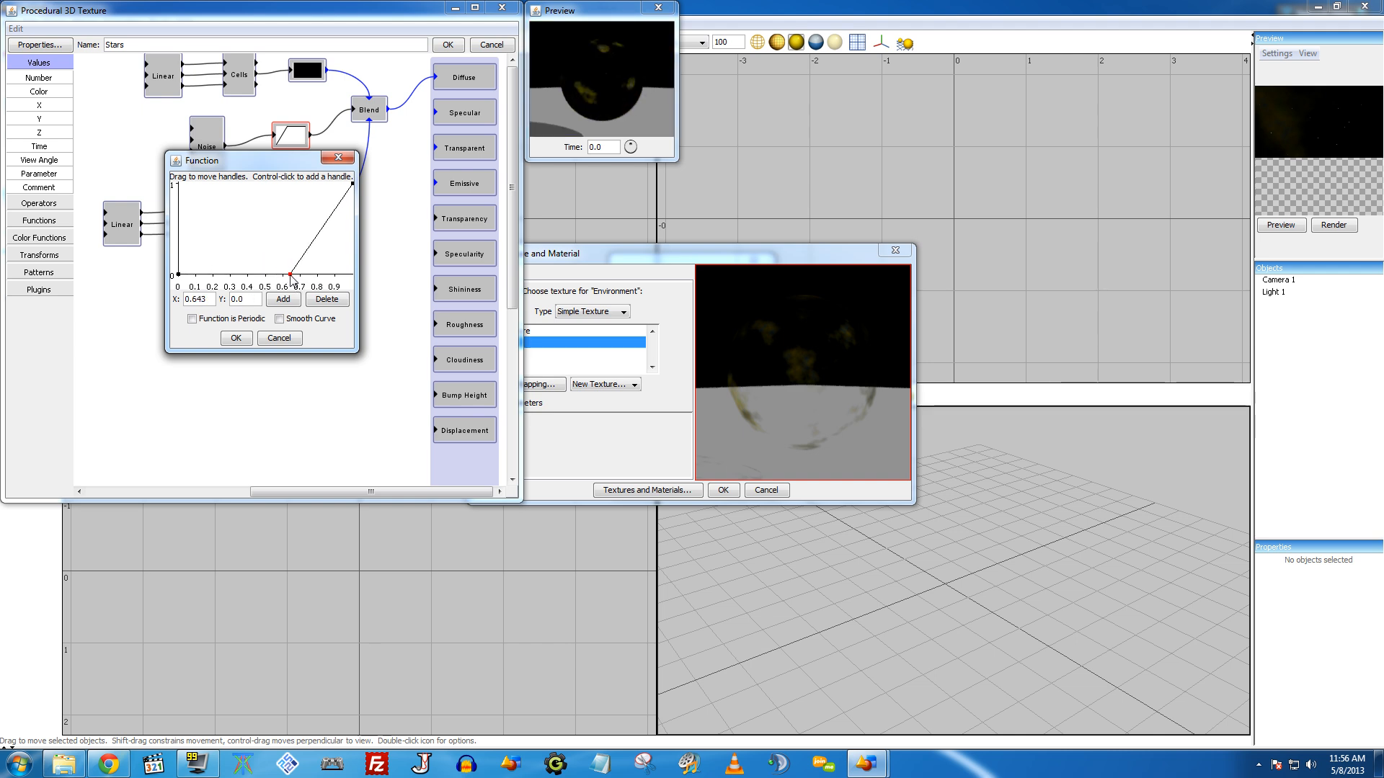
pyautogui.click(236, 338)
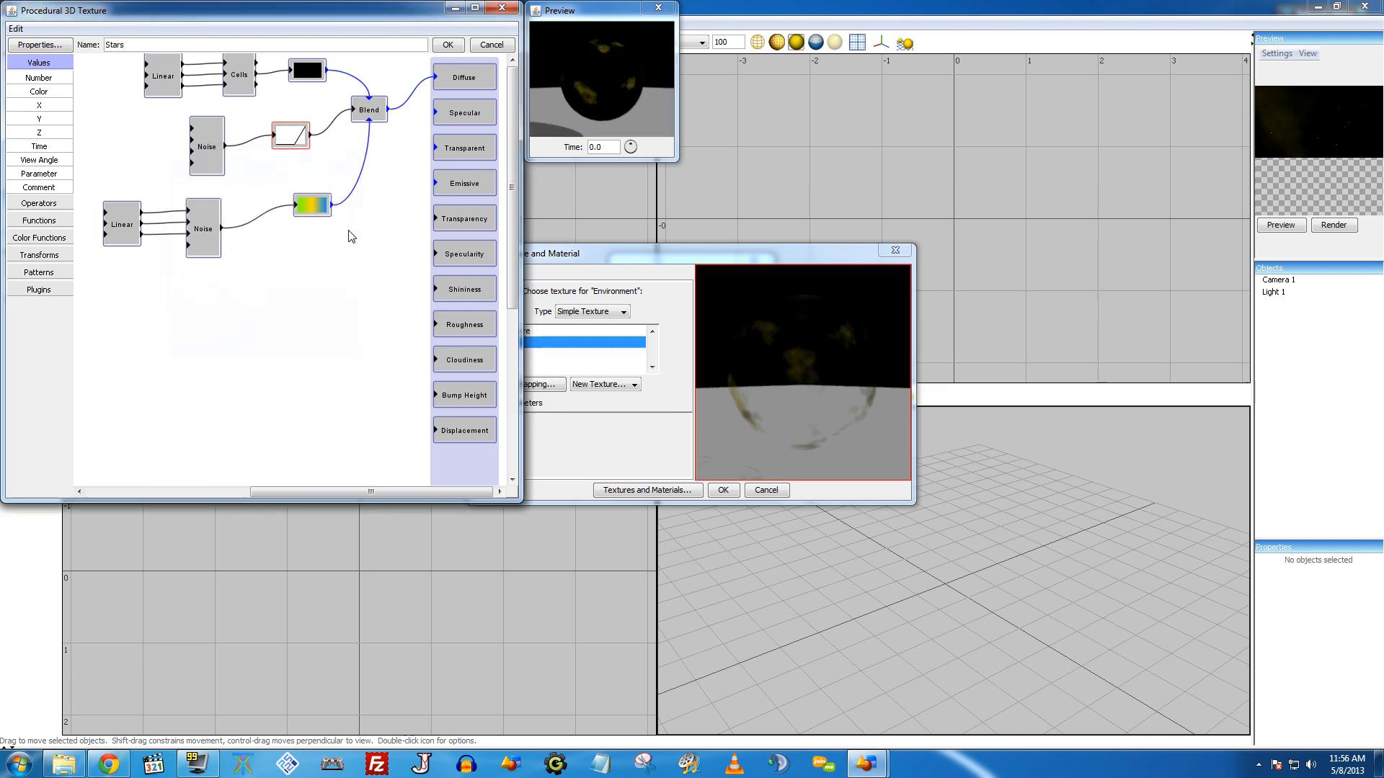
pyautogui.moveTo(206, 154); pyautogui.dragTo(198, 150)
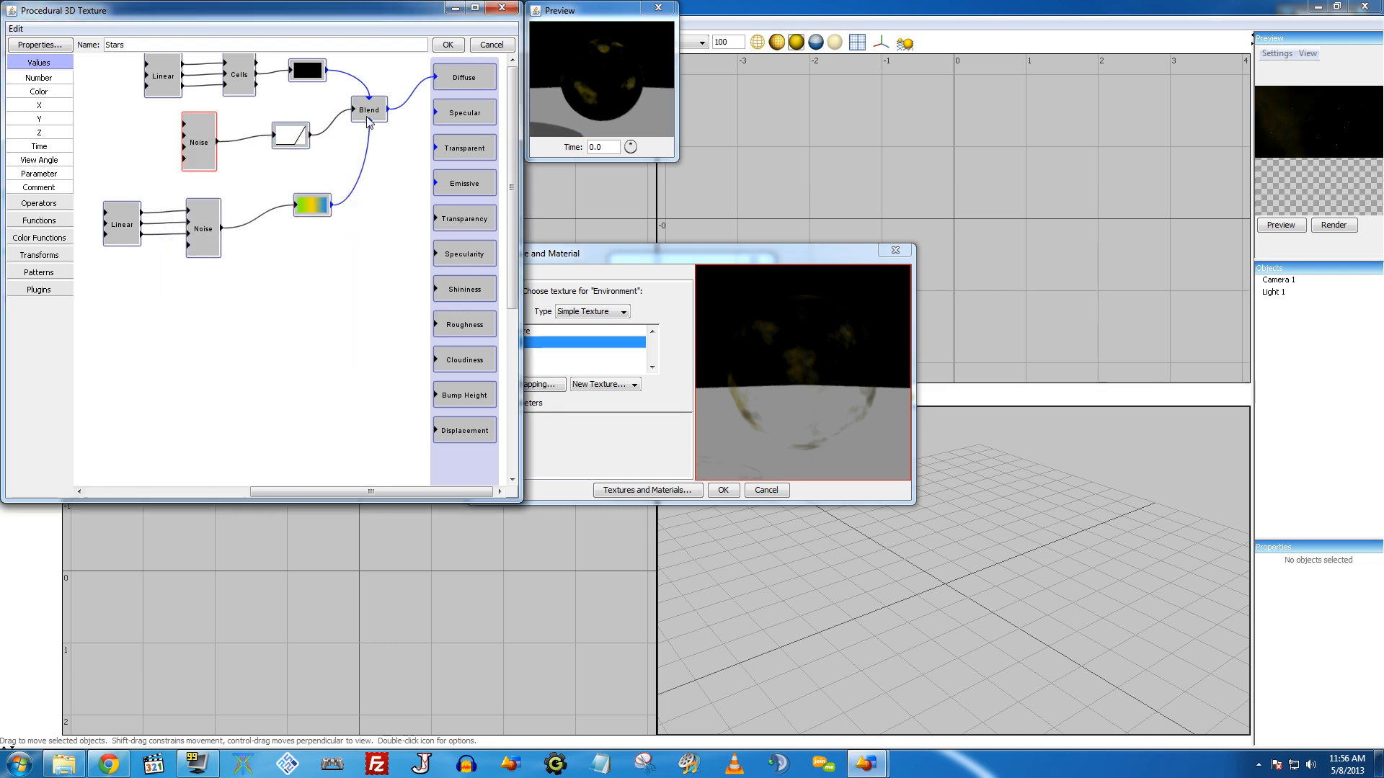
pyautogui.click(446, 45)
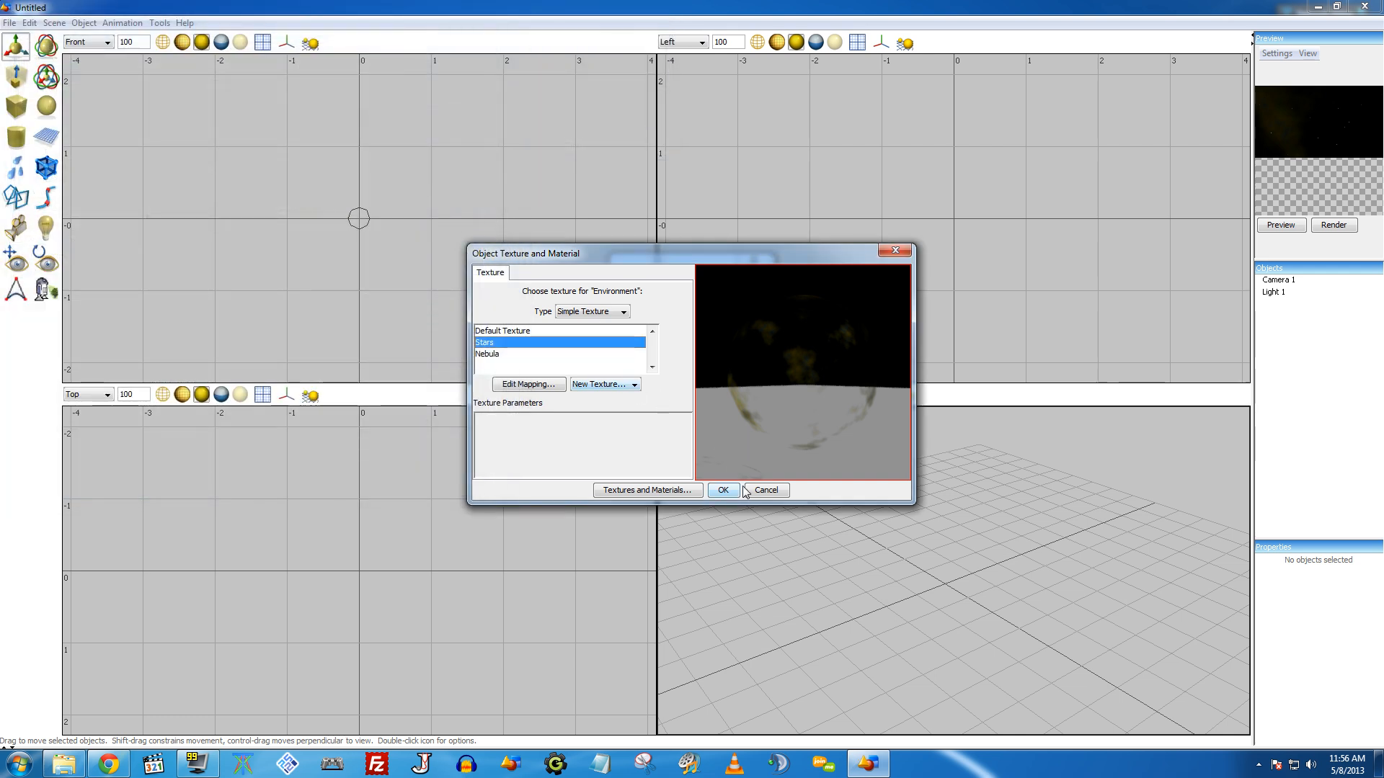
# Step: Assign the Stars texture to the environment and accept the environment properties
pyautogui.click(498, 354)
pyautogui.click(495, 344)
pyautogui.click(722, 491)
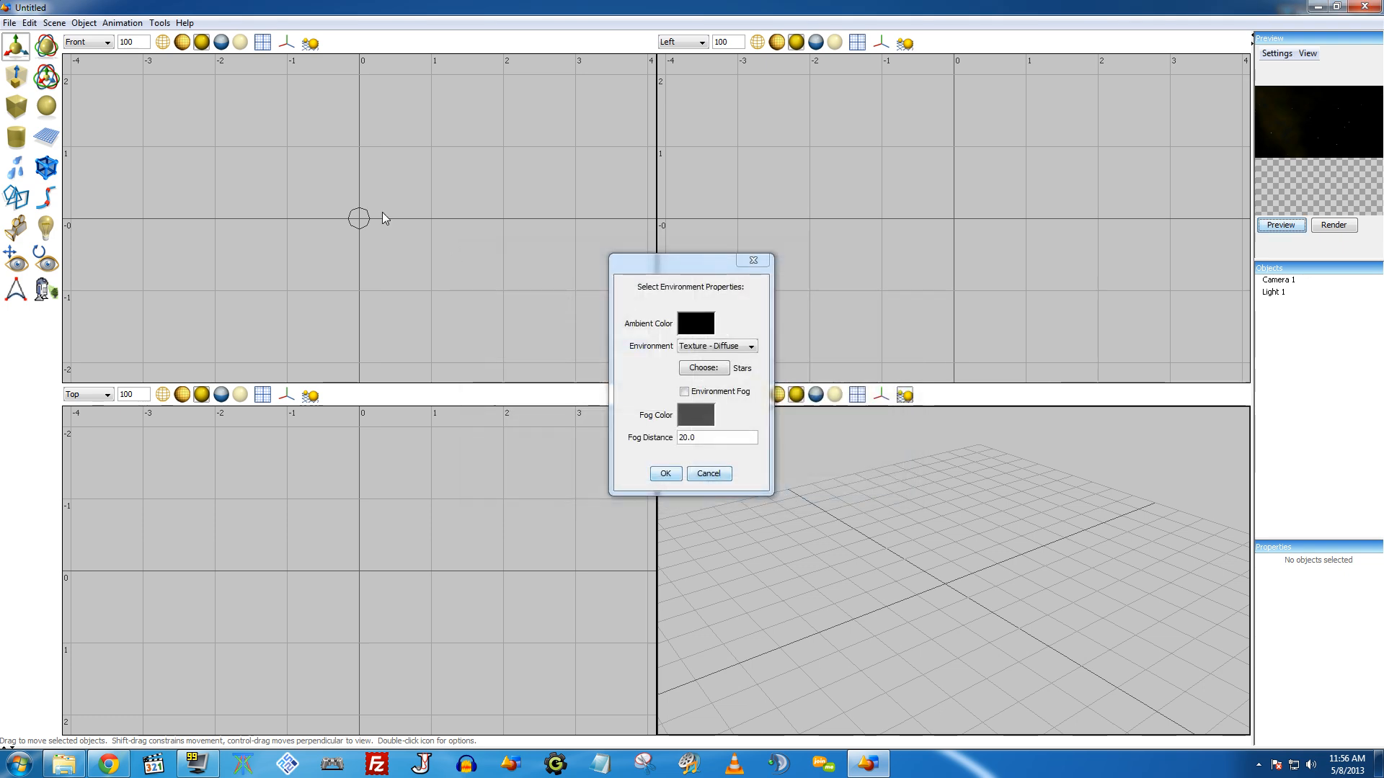
pyautogui.click(658, 472)
# Step: Render the scene immediately to check the nebula coverage over the stars, and close the finished render
pyautogui.click(54, 23)
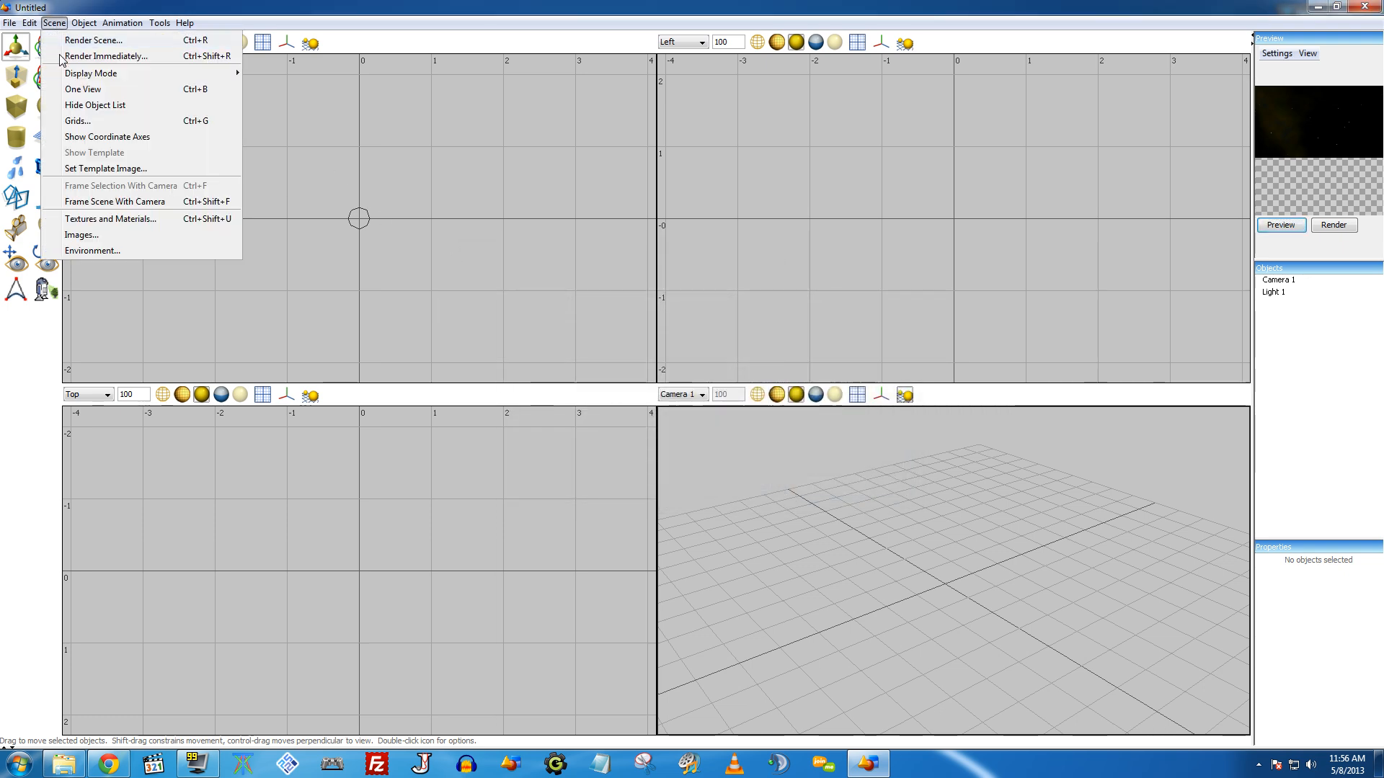
pyautogui.click(86, 56)
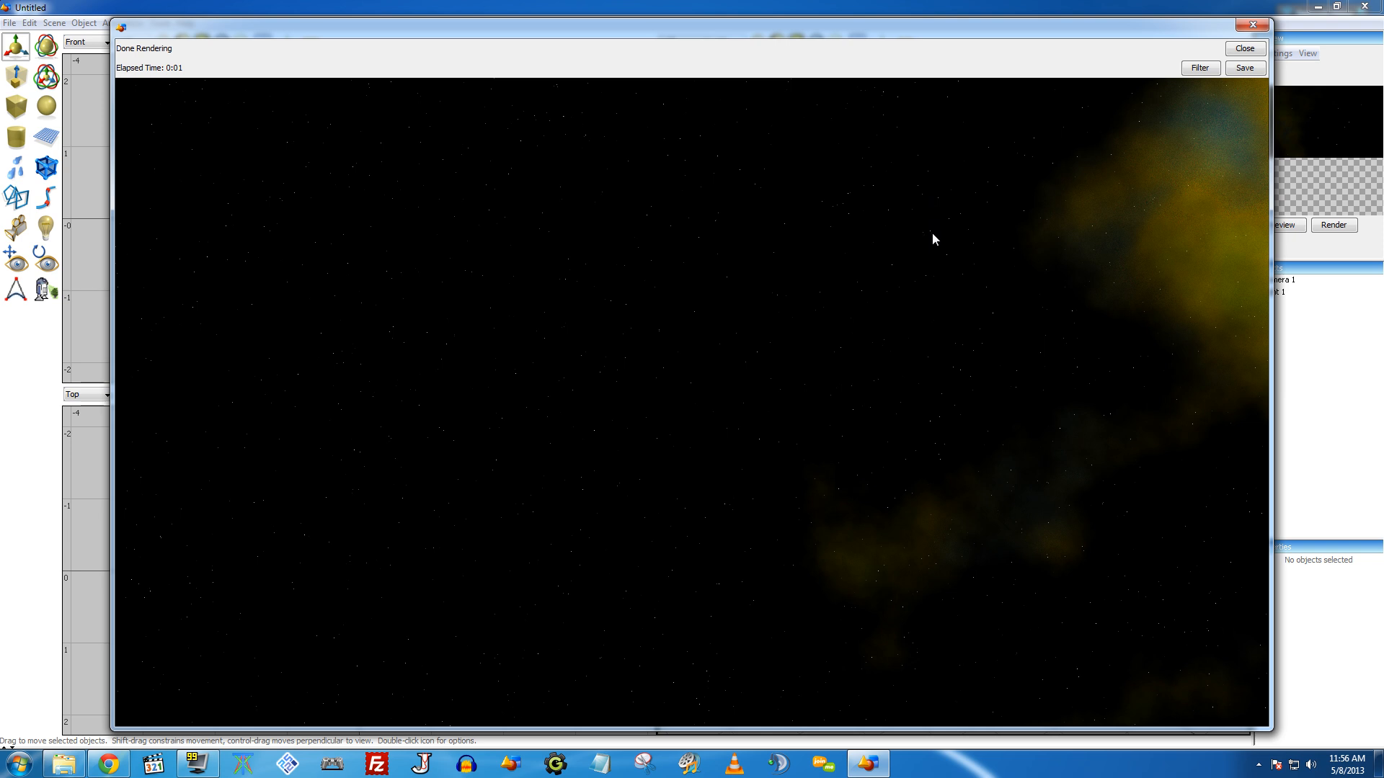
pyautogui.moveTo(1050, 41)
pyautogui.mouseDown()
pyautogui.moveTo(902, 41)
pyautogui.moveTo(1074, 38)
pyautogui.moveTo(1036, 45)
pyautogui.mouseUp()
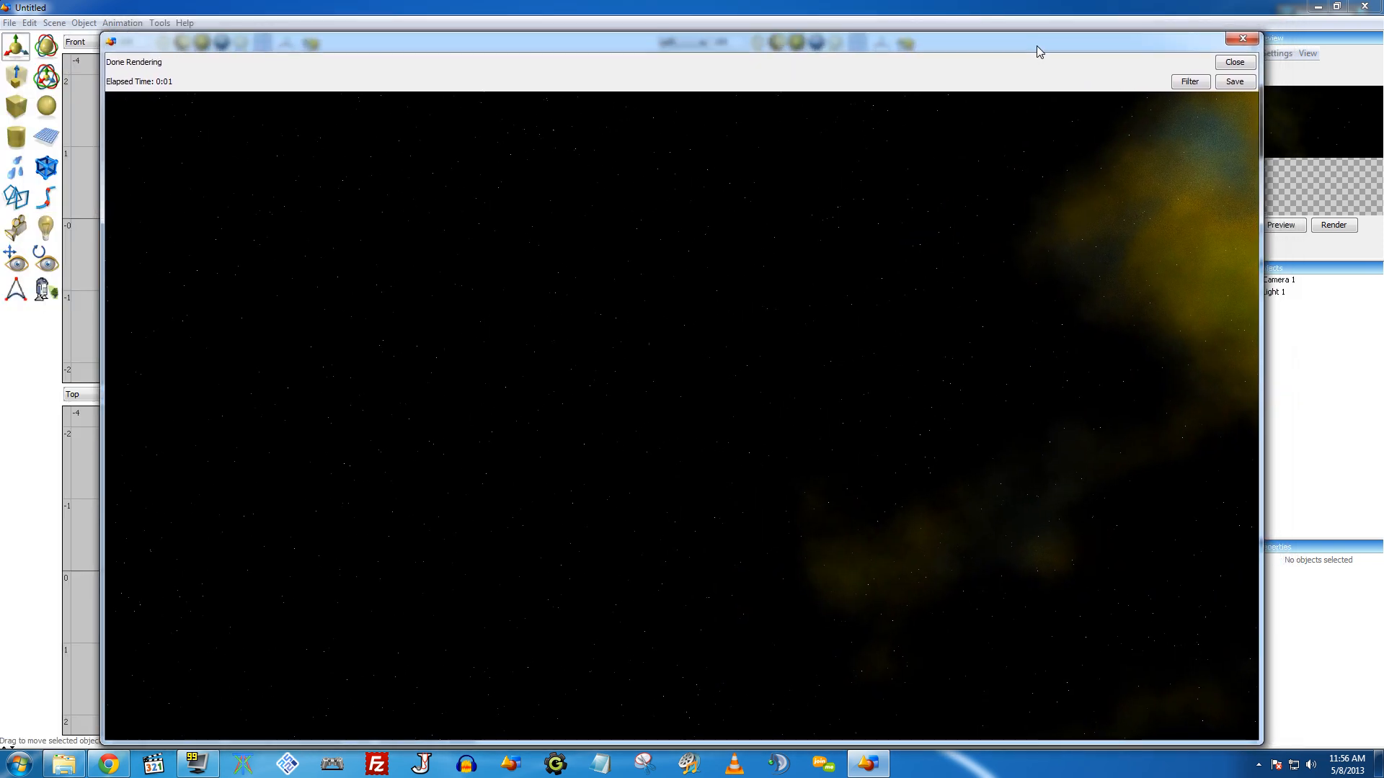
pyautogui.click(1234, 63)
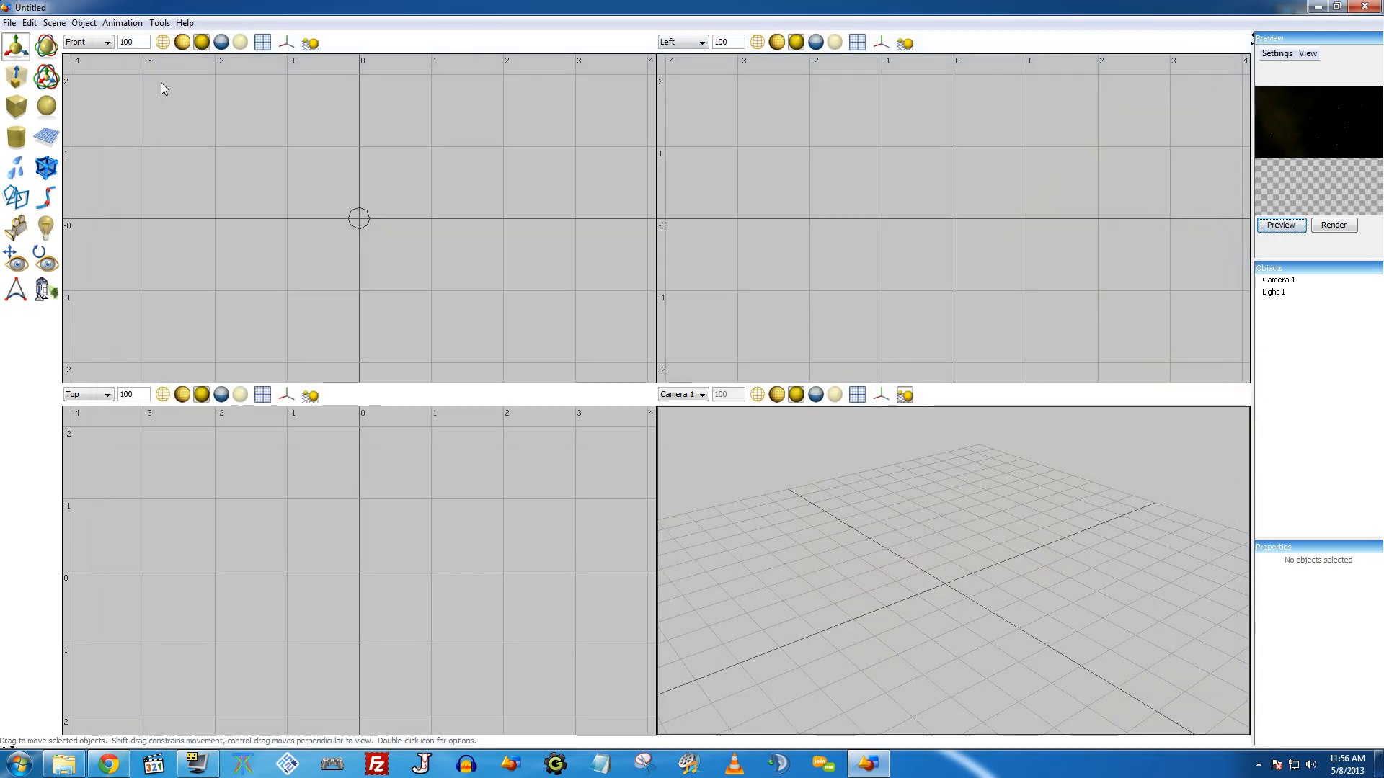
# Step: Reopen the environment's Stars texture for editing and shift the whole node network slightly down from the canvas edge
pyautogui.click(52, 25)
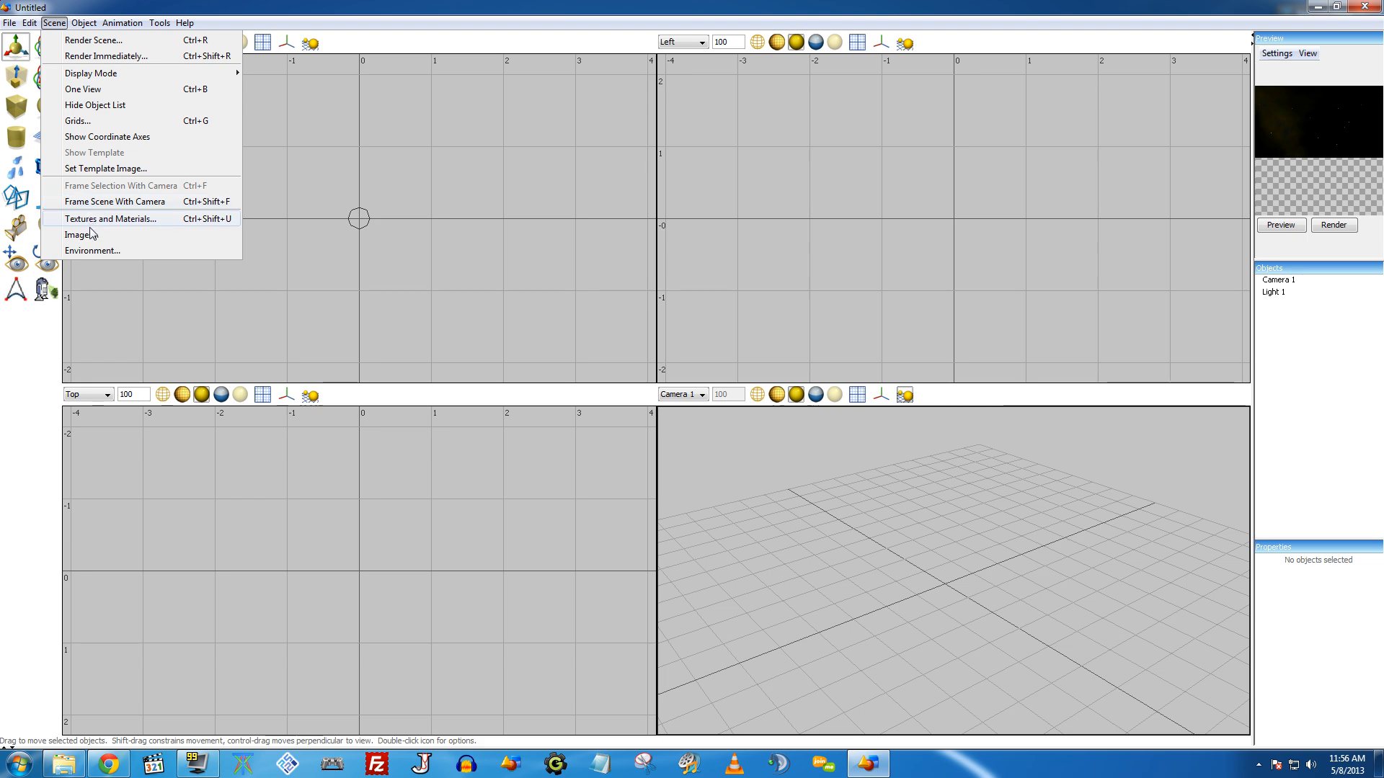
pyautogui.click(93, 250)
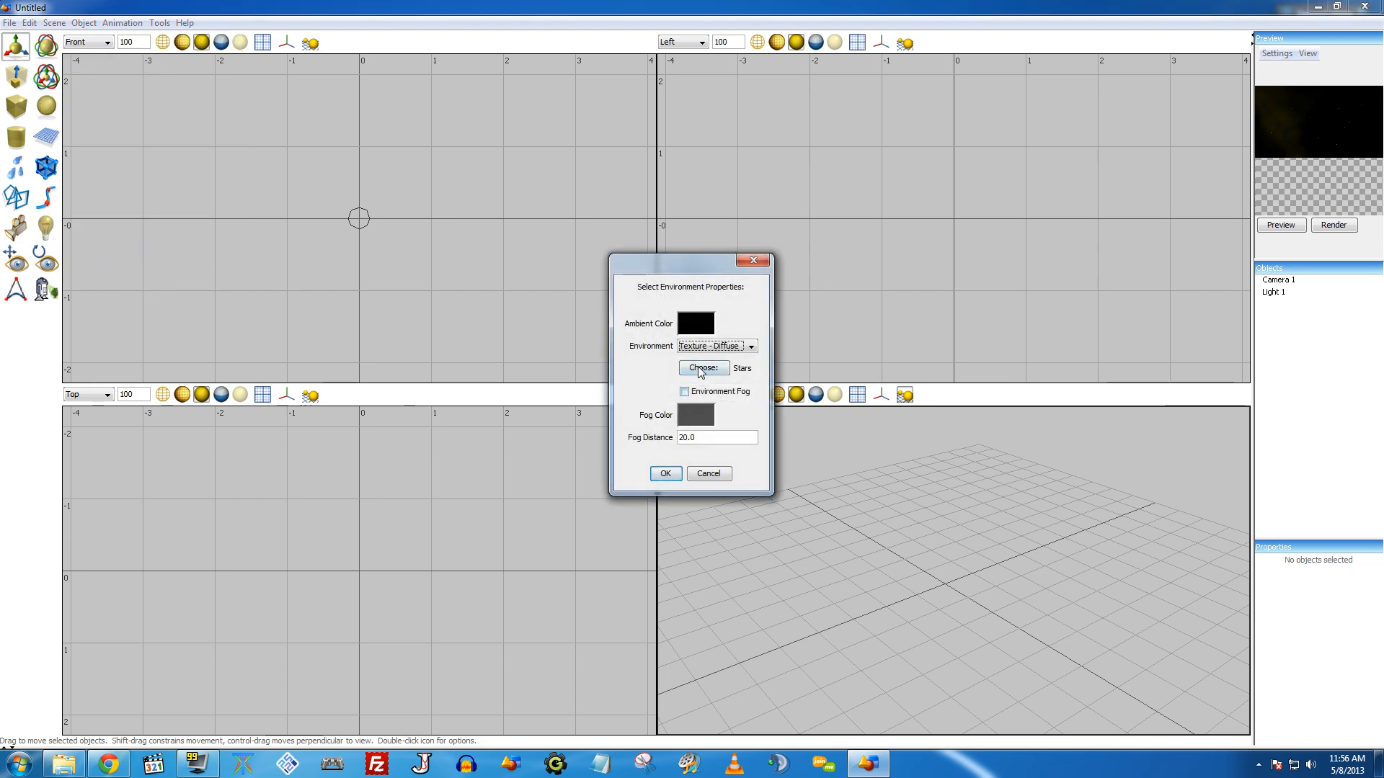
pyautogui.click(698, 368)
pyautogui.doubleClick(493, 341)
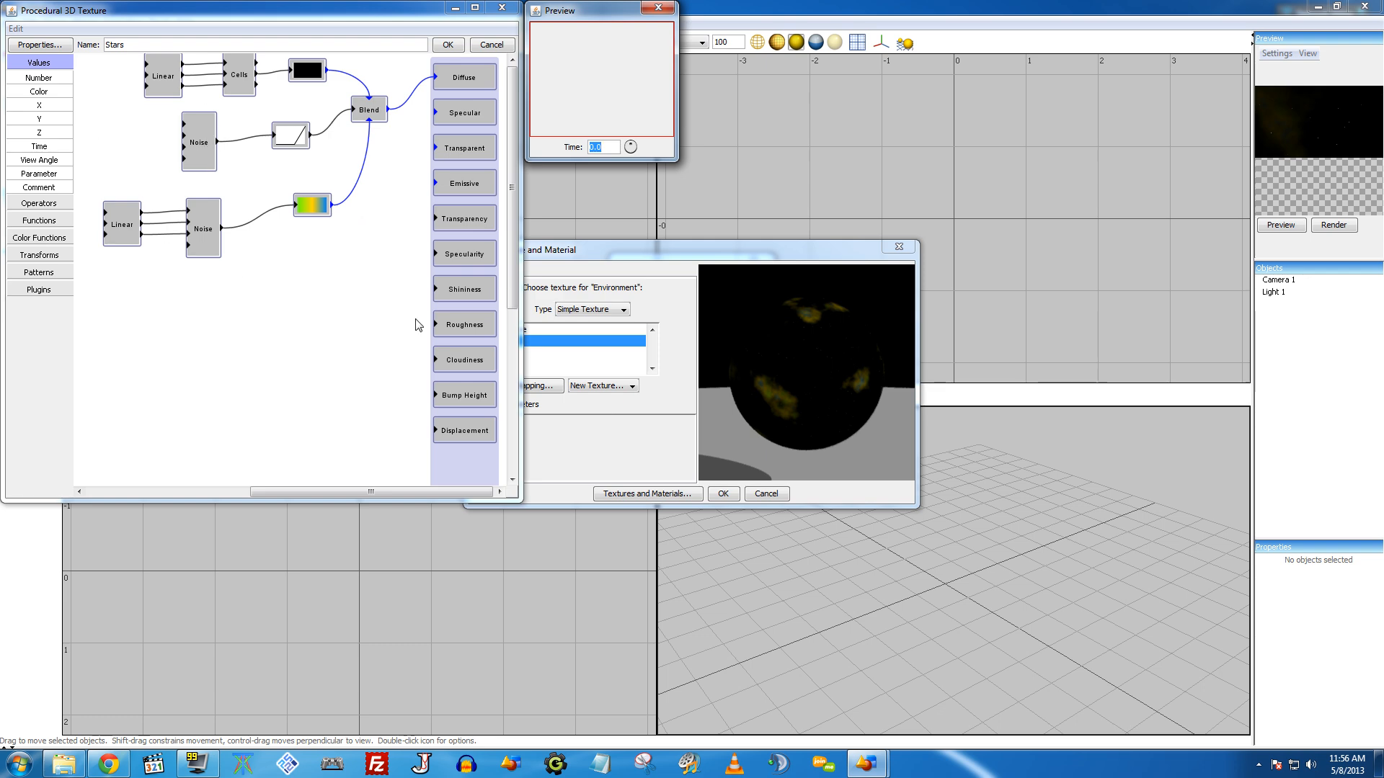
pyautogui.click(360, 305)
pyautogui.moveTo(360, 305); pyautogui.dragTo(110, 69)
pyautogui.moveTo(229, 85); pyautogui.dragTo(232, 101)
pyautogui.click(403, 228)
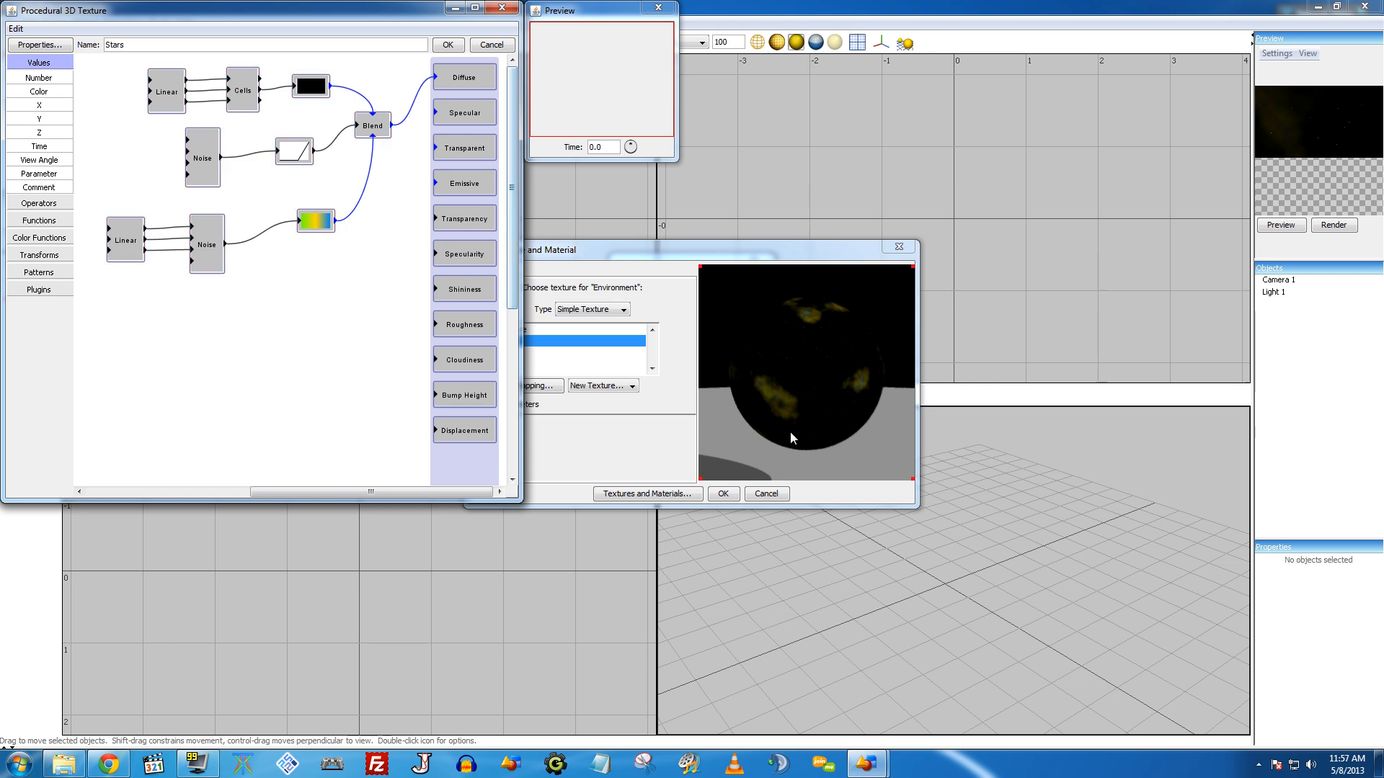
# Step: Move the function curve's middle handle to X 0.742, Y 0.0, and accept the texture and environment changes
pyautogui.doubleClick(306, 154)
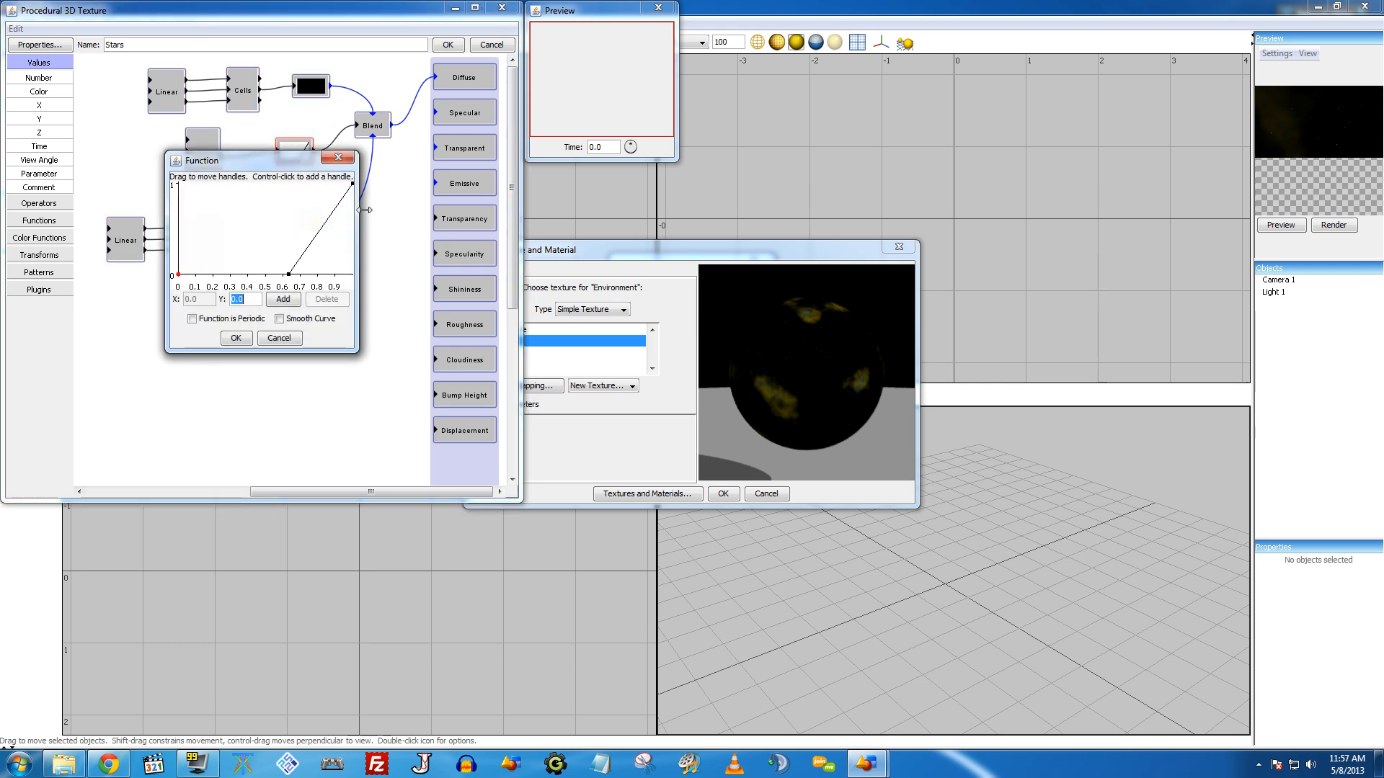
pyautogui.moveTo(290, 275); pyautogui.dragTo(308, 275)
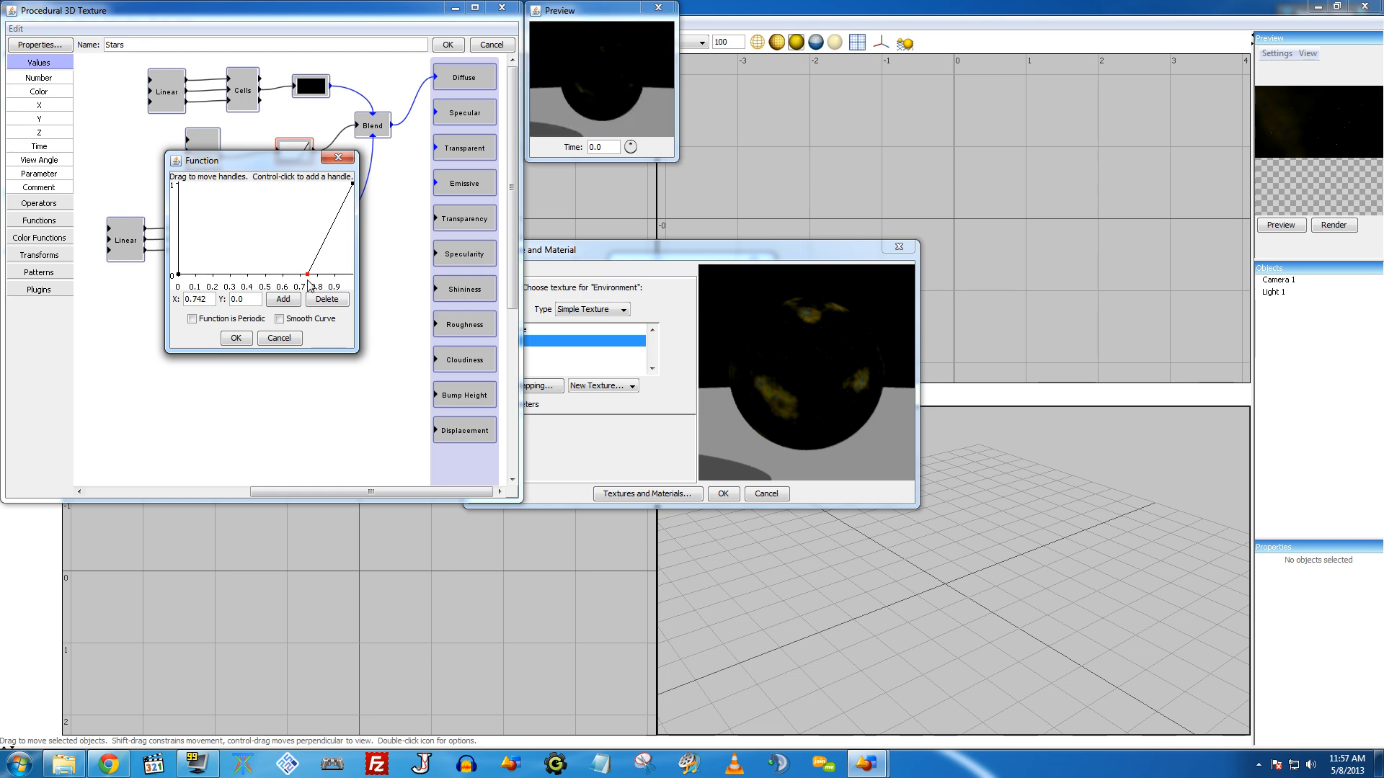
pyautogui.click(236, 338)
pyautogui.click(447, 45)
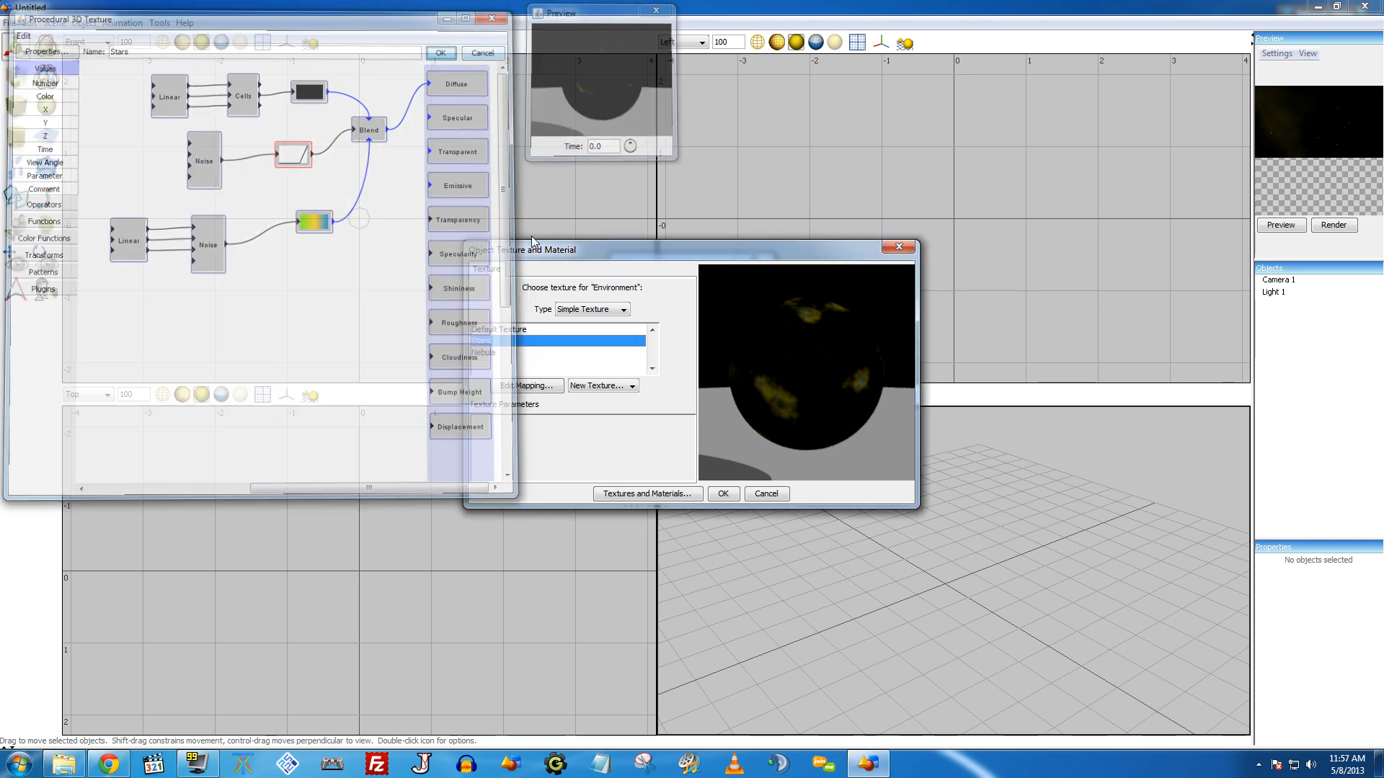
pyautogui.click(726, 495)
pyautogui.click(664, 473)
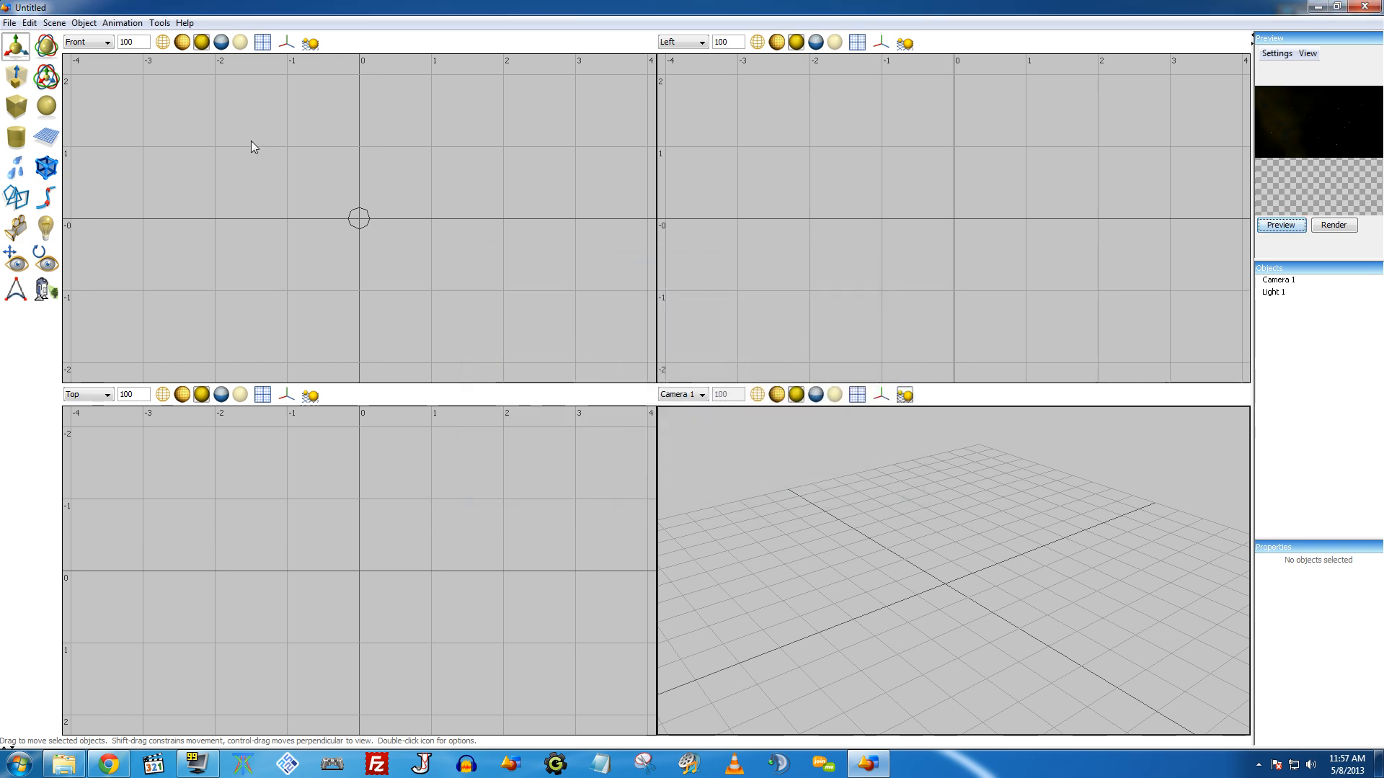
# Step: Render the scene immediately to check the environment with the adjusted blend curve
pyautogui.click(54, 23)
pyautogui.click(83, 50)
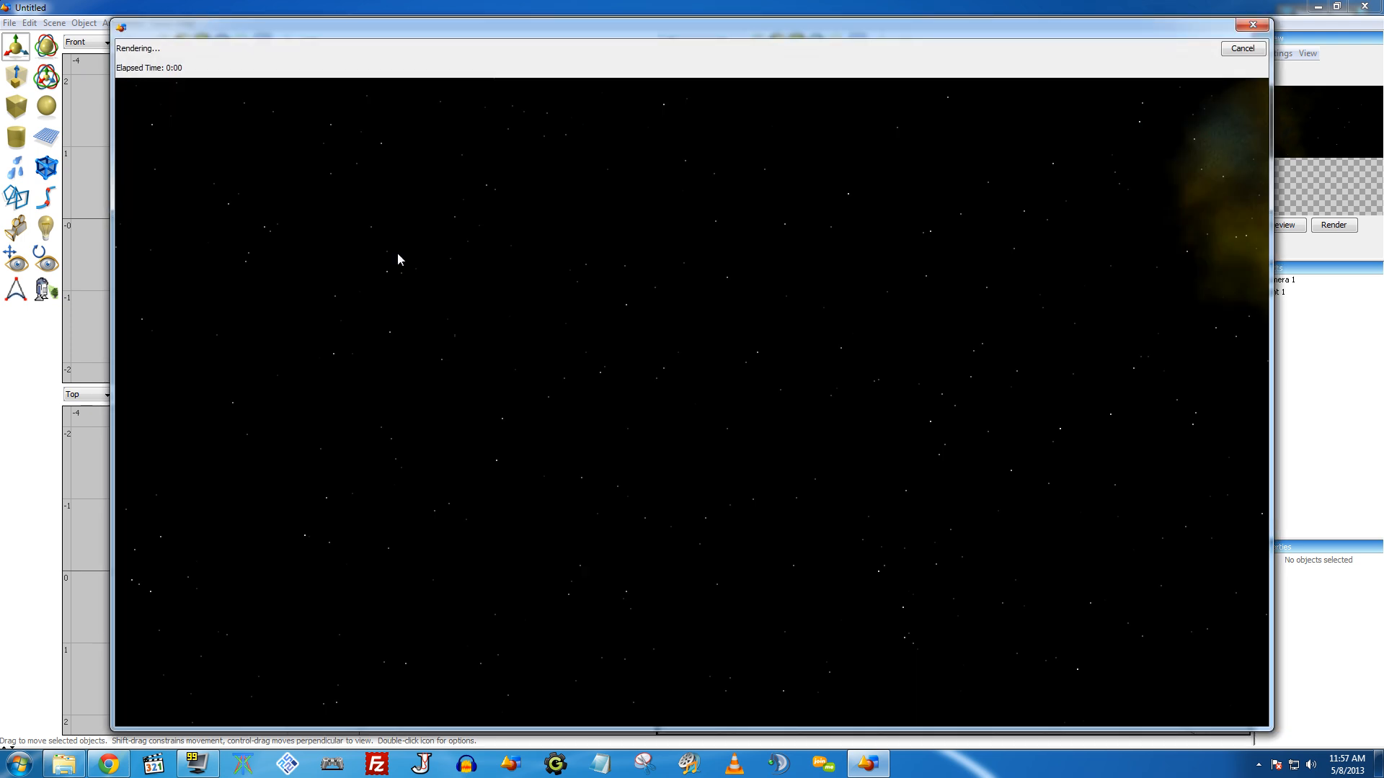